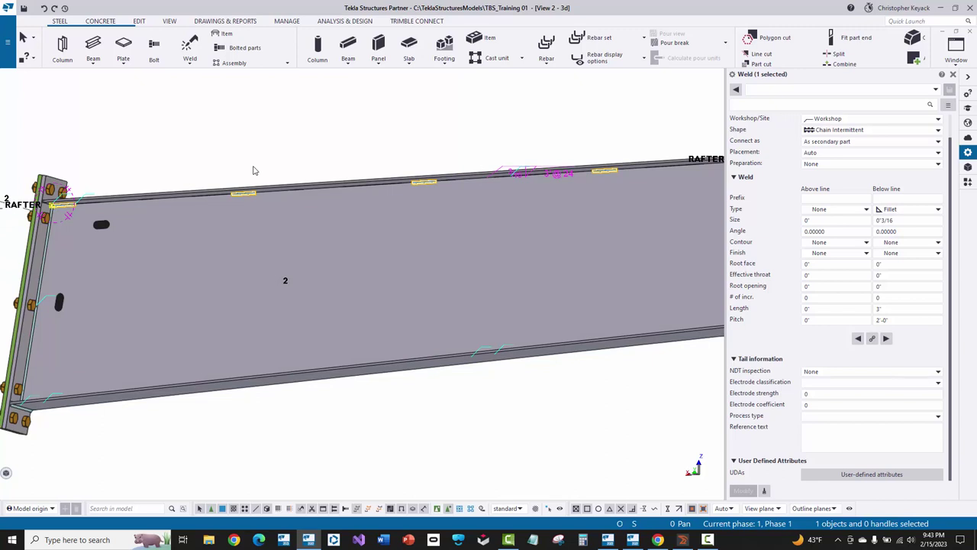
# Examine the selected chain intermittent weld where it starts at the bolted end plate along the rafter's top flange.
pyautogui.moveTo(140, 175); pyautogui.dragTo(227, 191, button='middle')
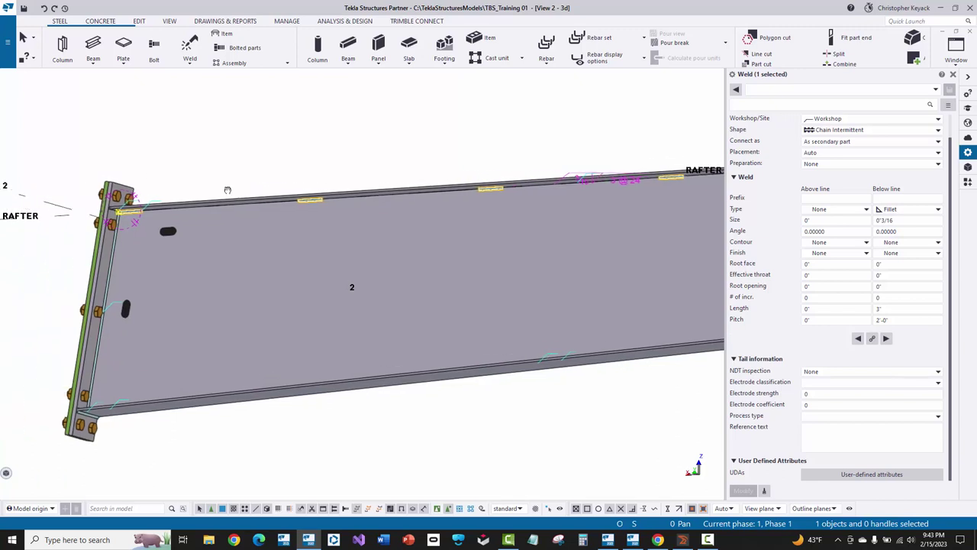
pyautogui.scroll(5, 152, 205)
pyautogui.scroll(2, 153, 205)
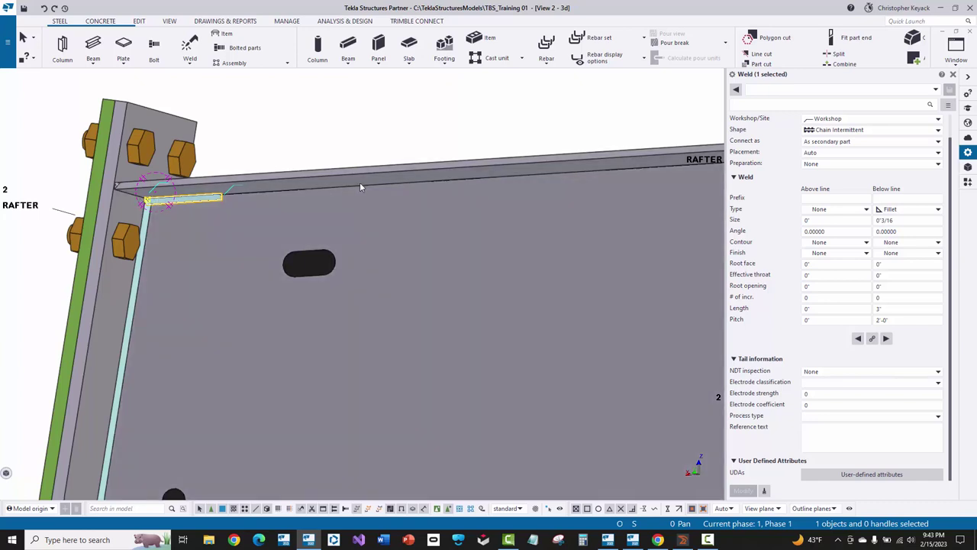
pyautogui.scroll(-2, 283, 229)
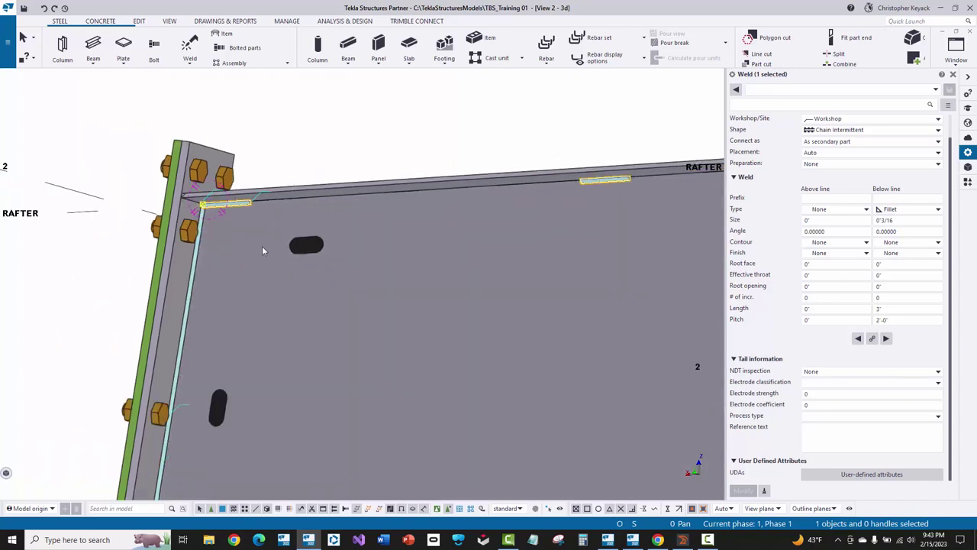
pyautogui.keyDown('ctrl'); pyautogui.moveTo(264, 246); pyautogui.dragTo(327, 164, button='middle'); pyautogui.keyUp('ctrl')
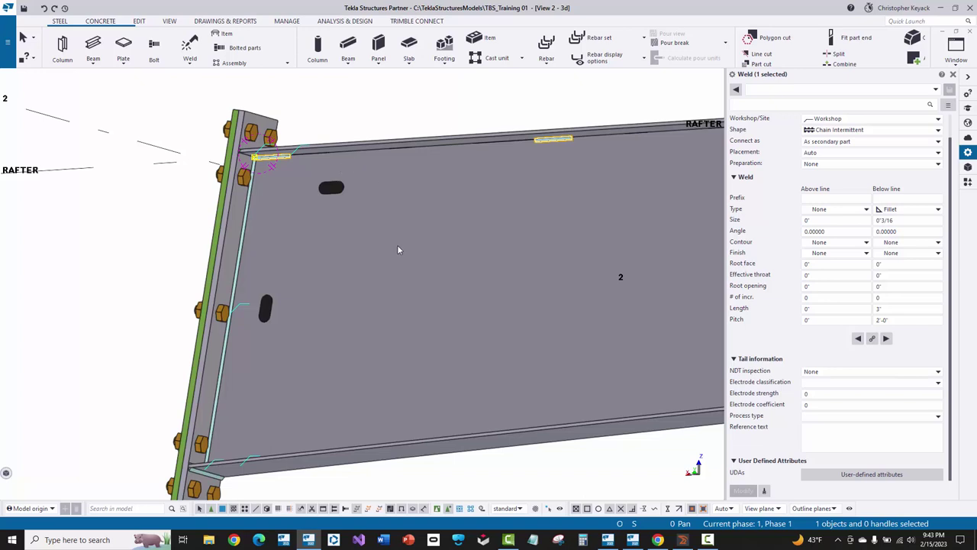
# Inspect the intermittent welds along the rafter's bottom and top flanges from the end plate to the web splice.
pyautogui.scroll(-2, 297, 205)
pyautogui.scroll(2, 236, 320)
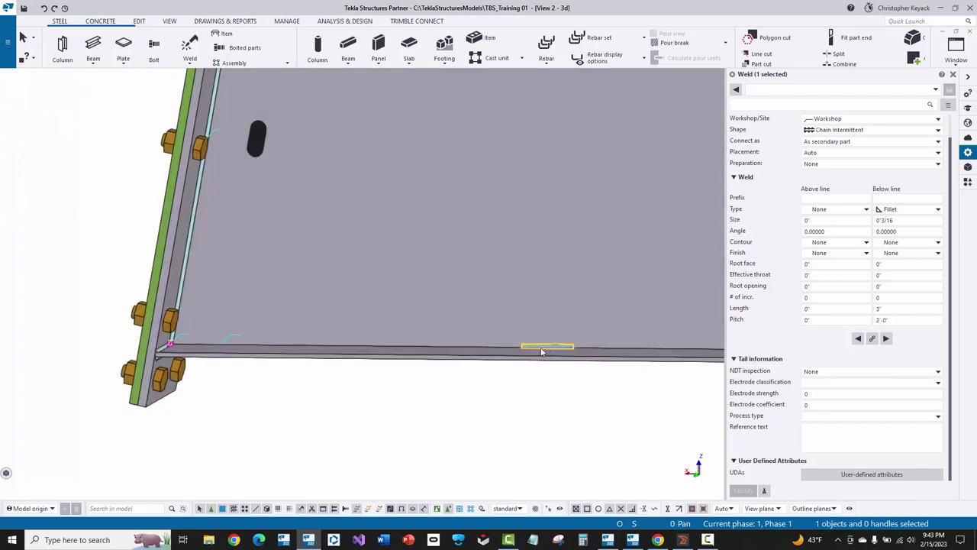
pyautogui.scroll(-2, 259, 291)
pyautogui.scroll(-3, 258, 291)
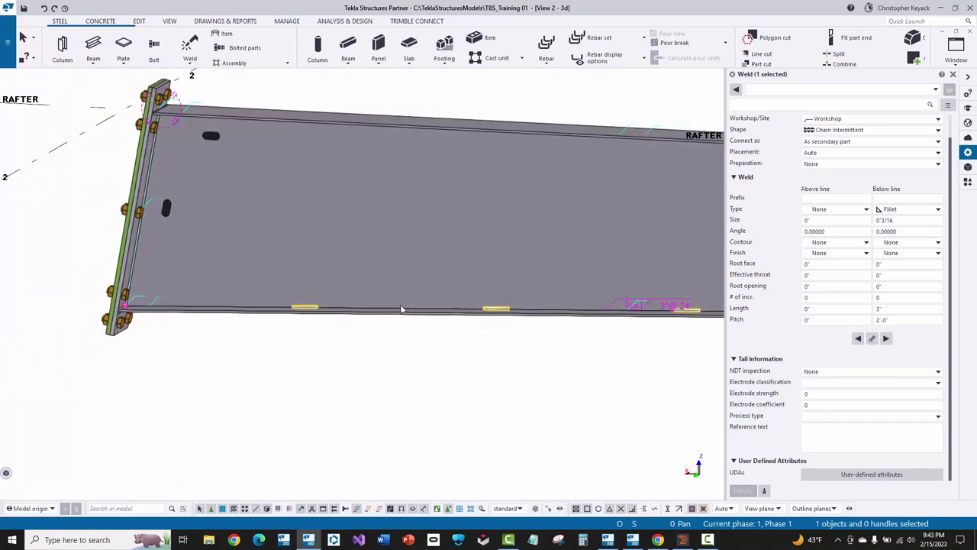
pyautogui.scroll(4, 271, 278)
pyautogui.scroll(-1, 328, 284)
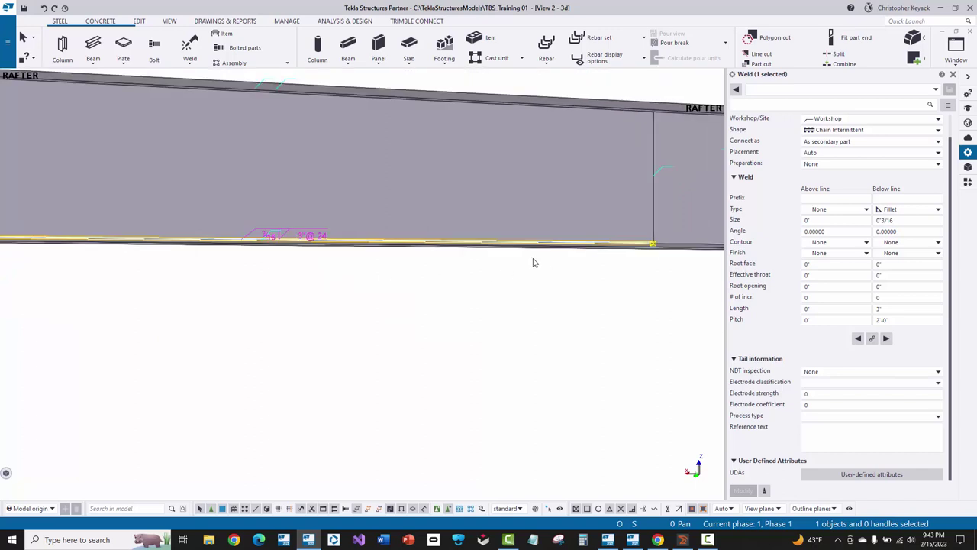
pyautogui.moveTo(608, 165); pyautogui.dragTo(385, 181, button='middle')
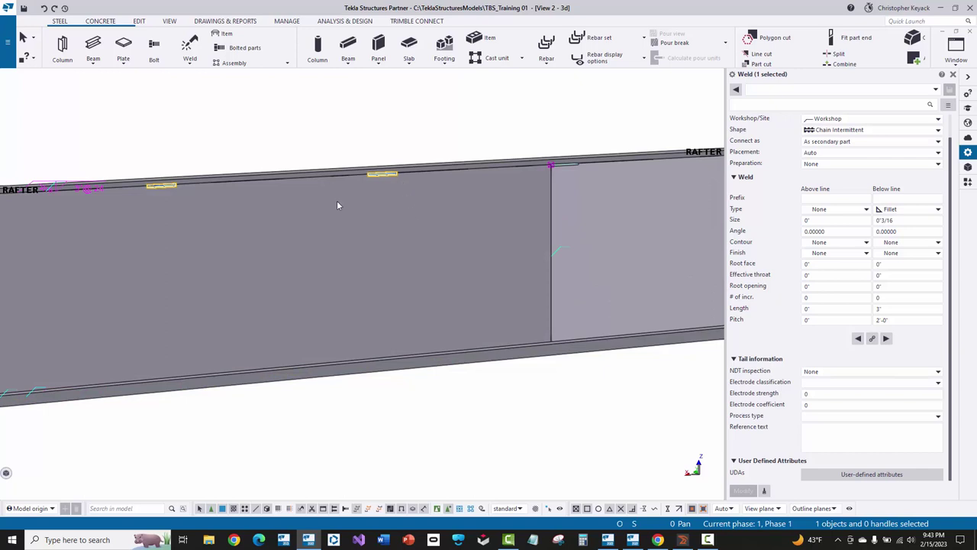
pyautogui.keyDown('ctrl'); pyautogui.moveTo(336, 201); pyautogui.dragTo(356, 295, button='middle'); pyautogui.keyUp('ctrl')
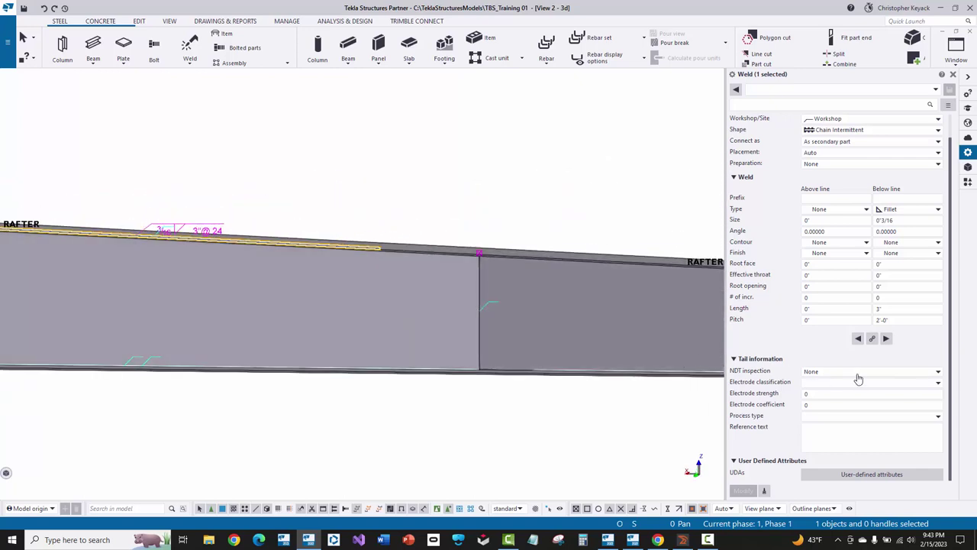
# Review the below-line length and pitch of the selected top flange weld and its available shape options.
pyautogui.click(883, 309)
pyautogui.press('Tab')
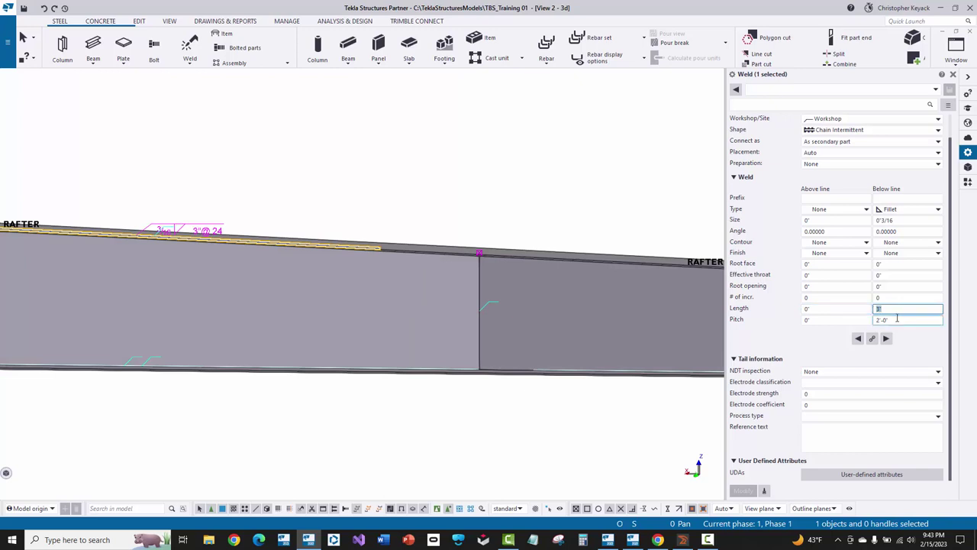
pyautogui.click(902, 319)
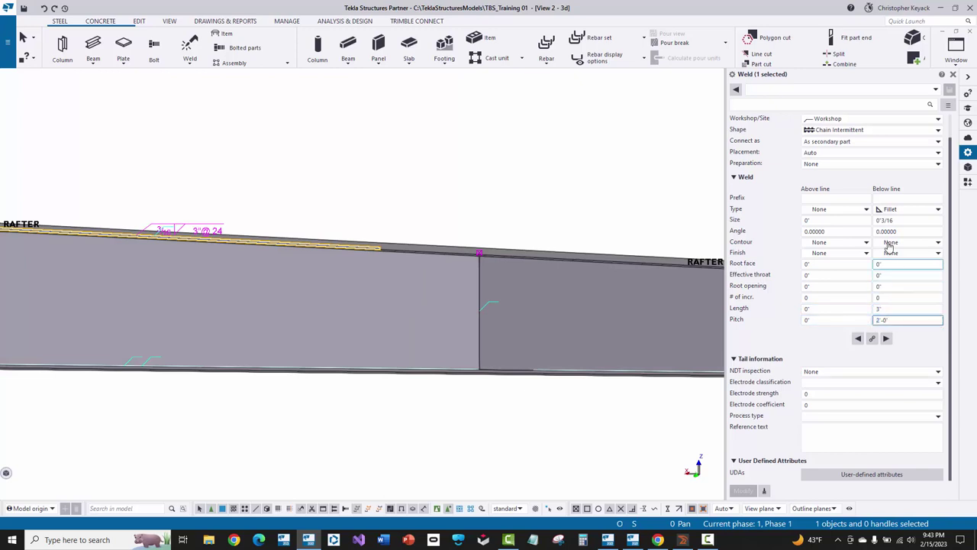
pyautogui.click(858, 130)
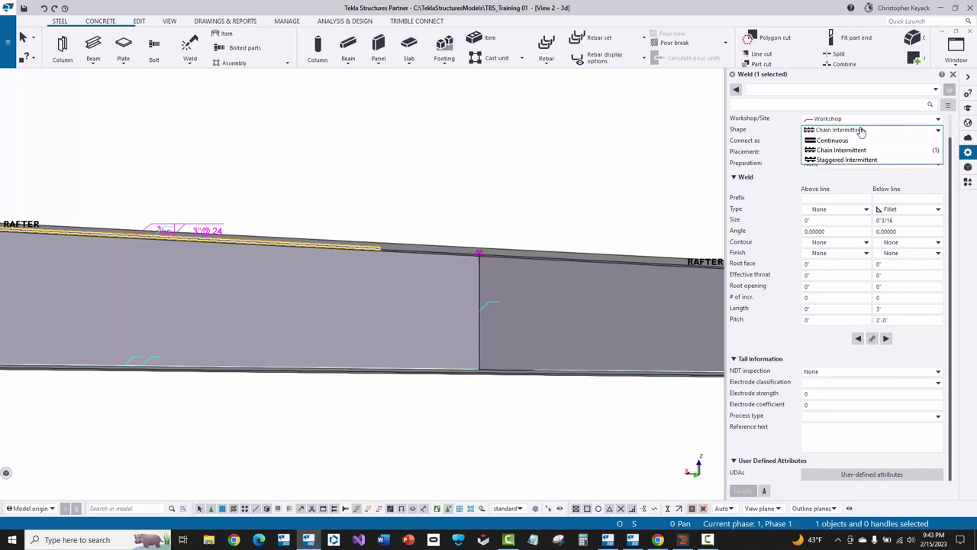
pyautogui.click(862, 131)
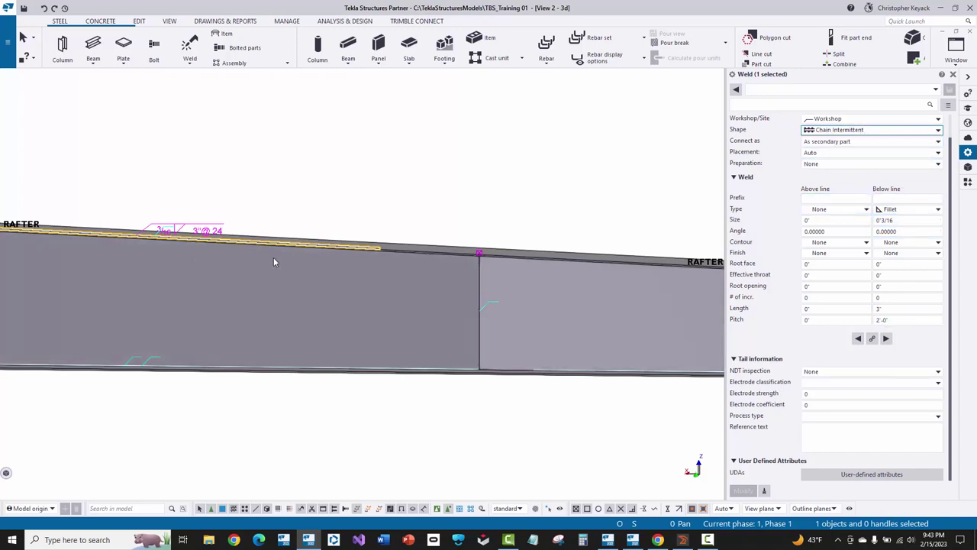
# Examine the first weld segment at the end plate and the spacing of the segments along the top flange.
pyautogui.moveTo(339, 271); pyautogui.dragTo(221, 213, button='middle')
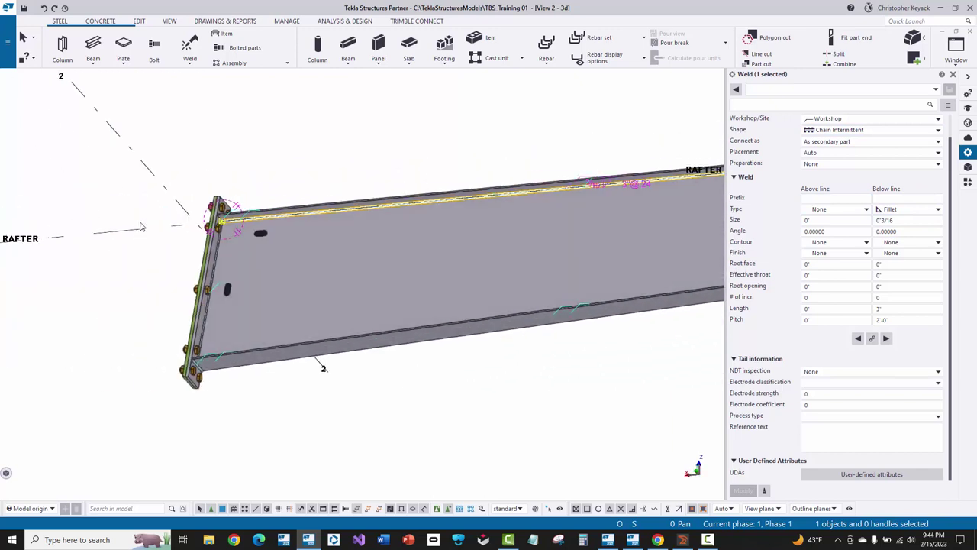
pyautogui.scroll(3, 284, 223)
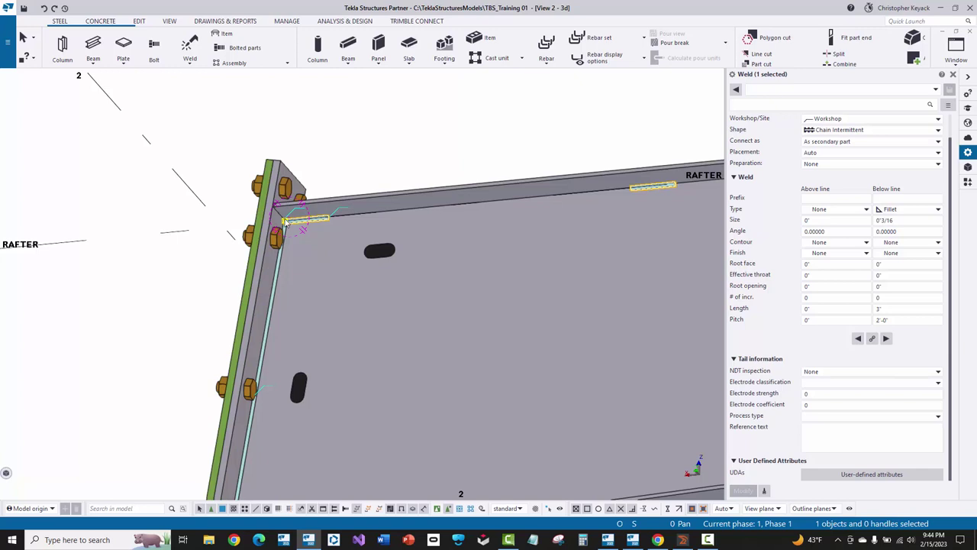
pyautogui.scroll(-4, 287, 223)
pyautogui.scroll(2, 289, 223)
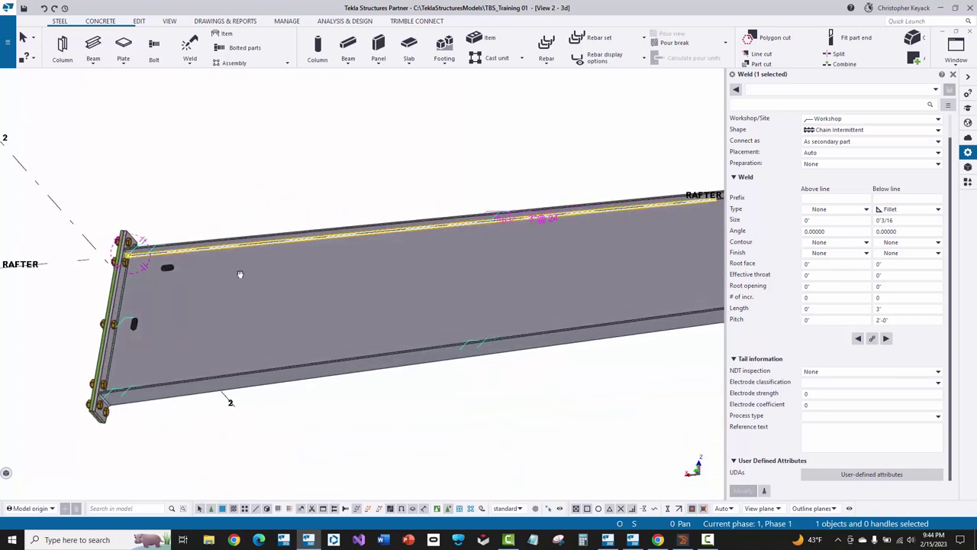
pyautogui.scroll(2, 134, 218)
pyautogui.scroll(2, 133, 217)
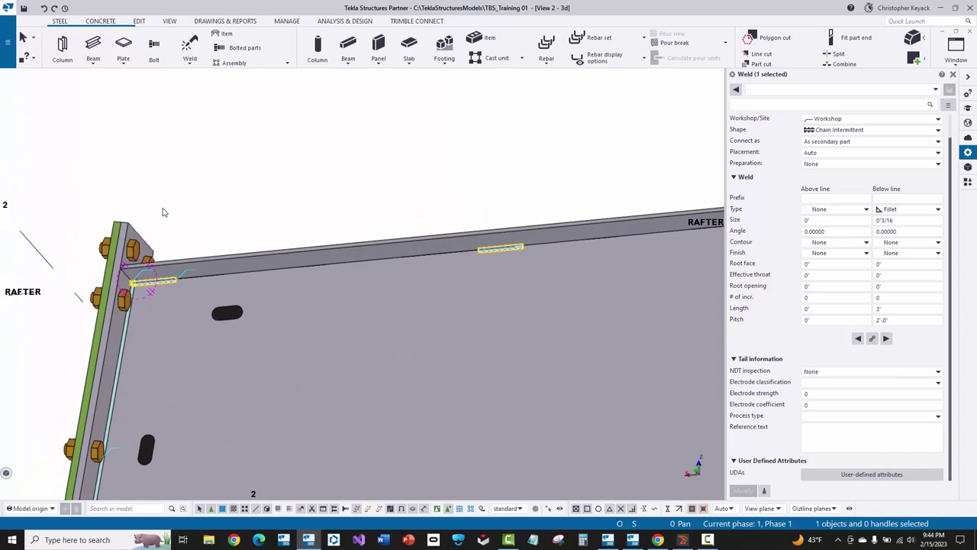
pyautogui.scroll(2, 124, 273)
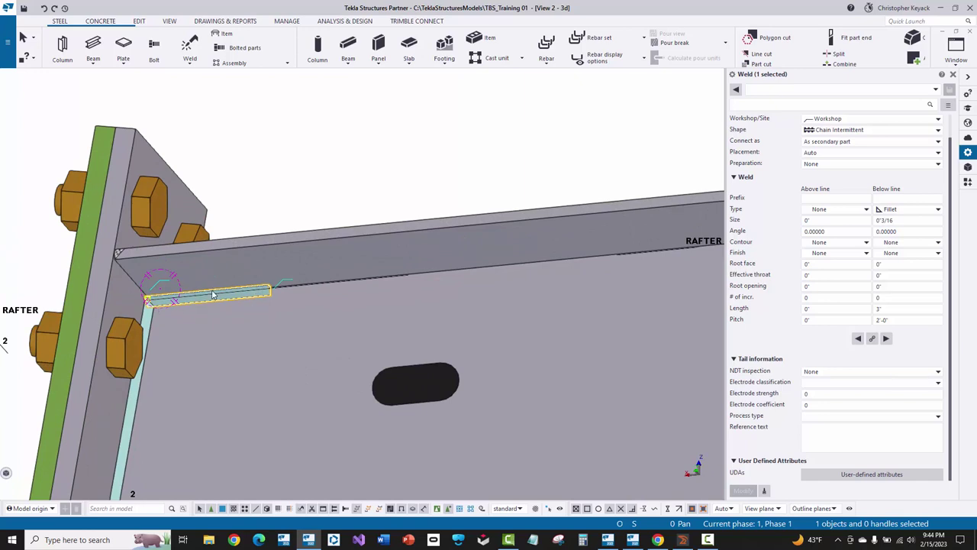
pyautogui.scroll(-3, 212, 292)
pyautogui.moveTo(229, 289); pyautogui.dragTo(400, 243, button='middle')
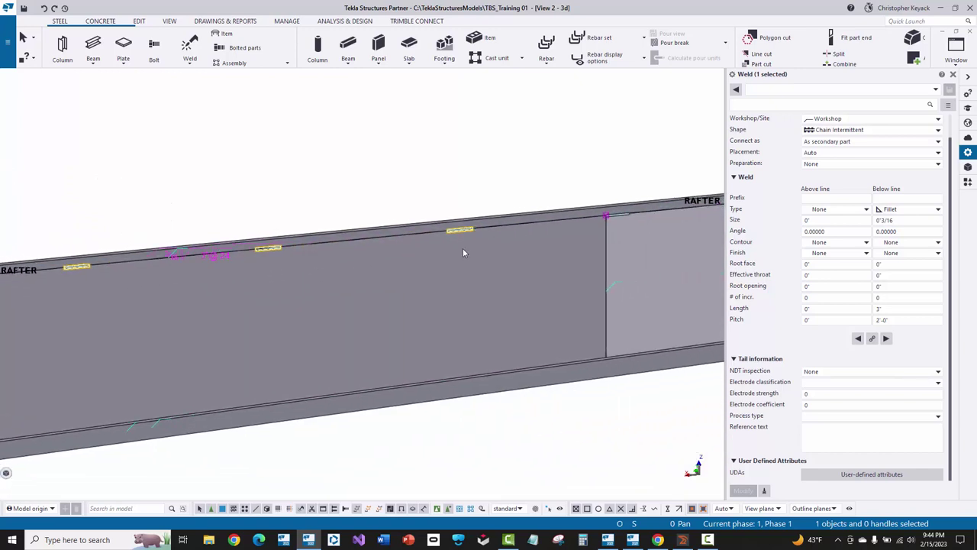
# Inspect the top flange at the web splice, comparing where one intermittent weld ends and the adjoining one starts.
pyautogui.scroll(5, 589, 212)
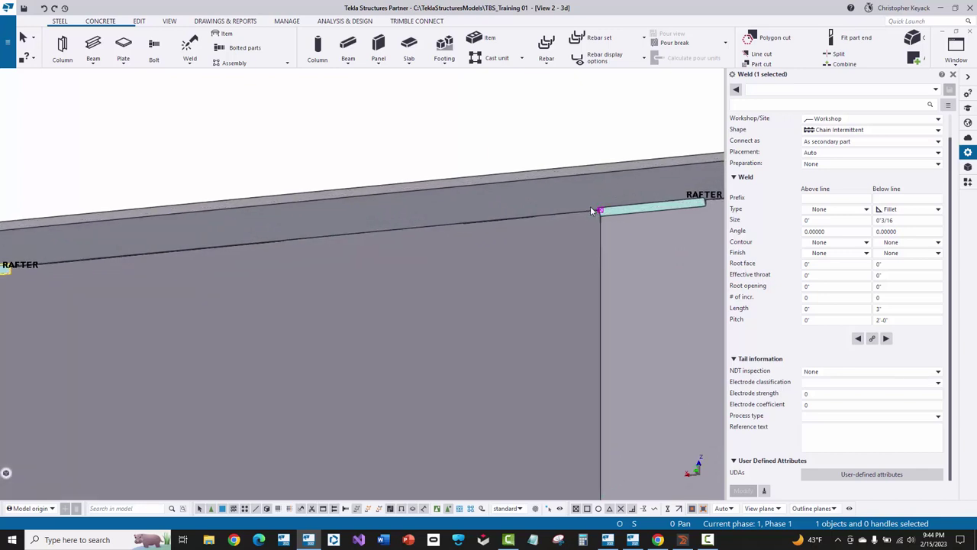
pyautogui.scroll(2, 592, 210)
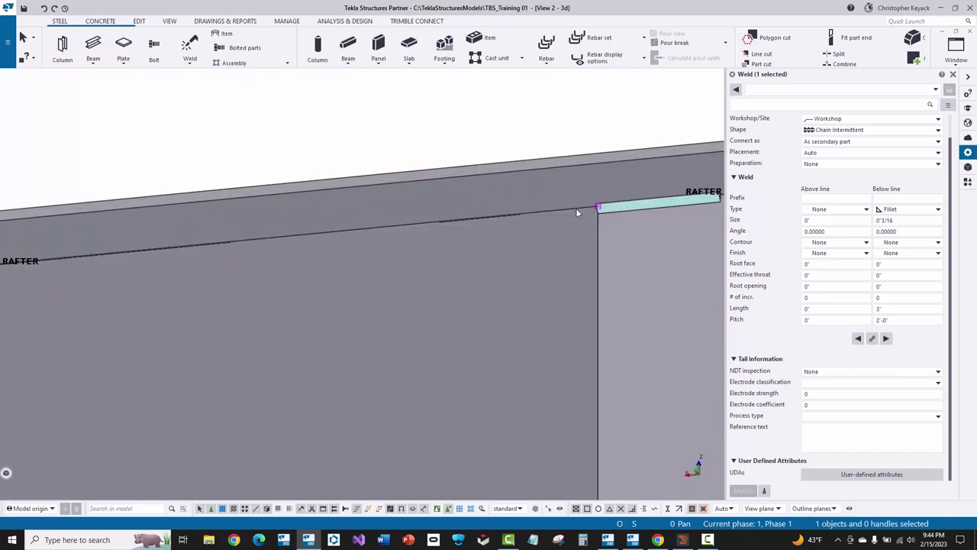
pyautogui.scroll(-2, 600, 209)
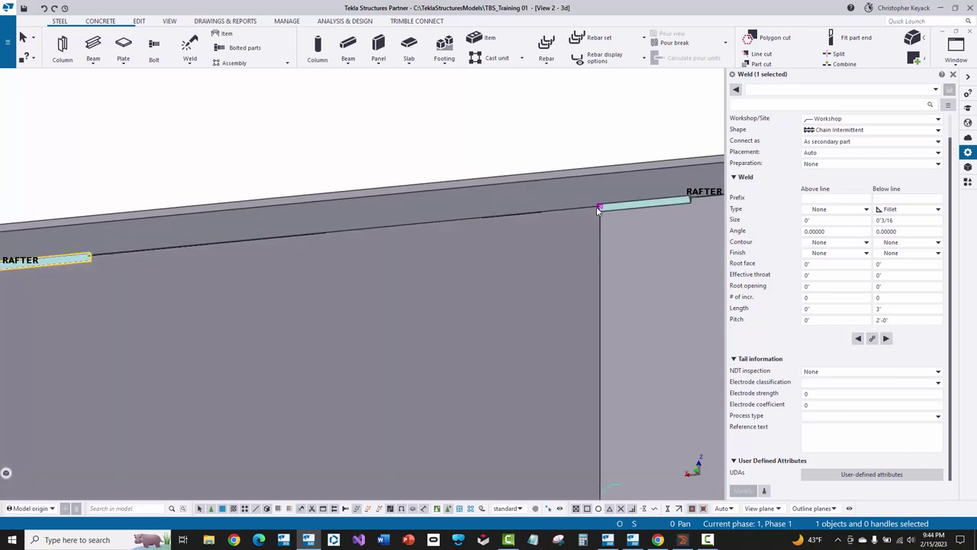
pyautogui.scroll(1, 600, 209)
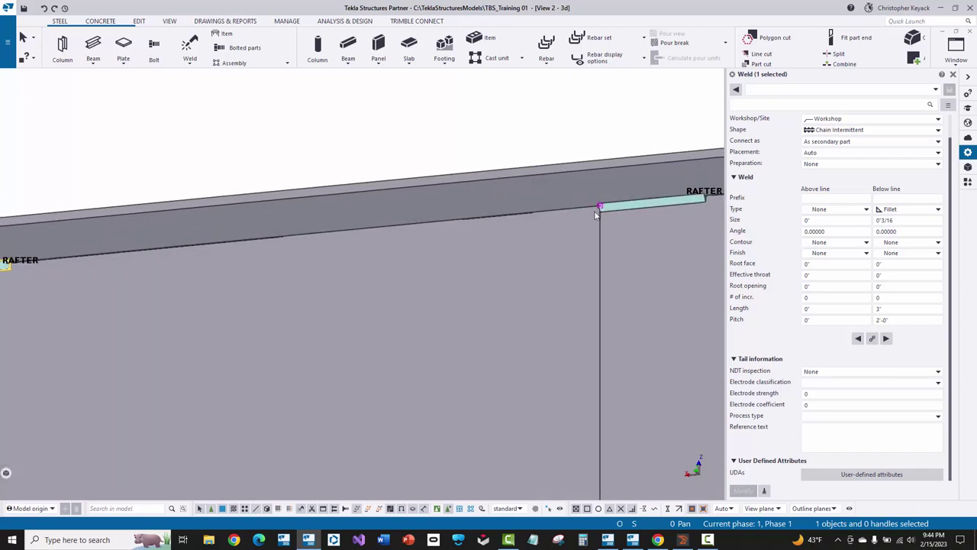
pyautogui.scroll(-2, 598, 213)
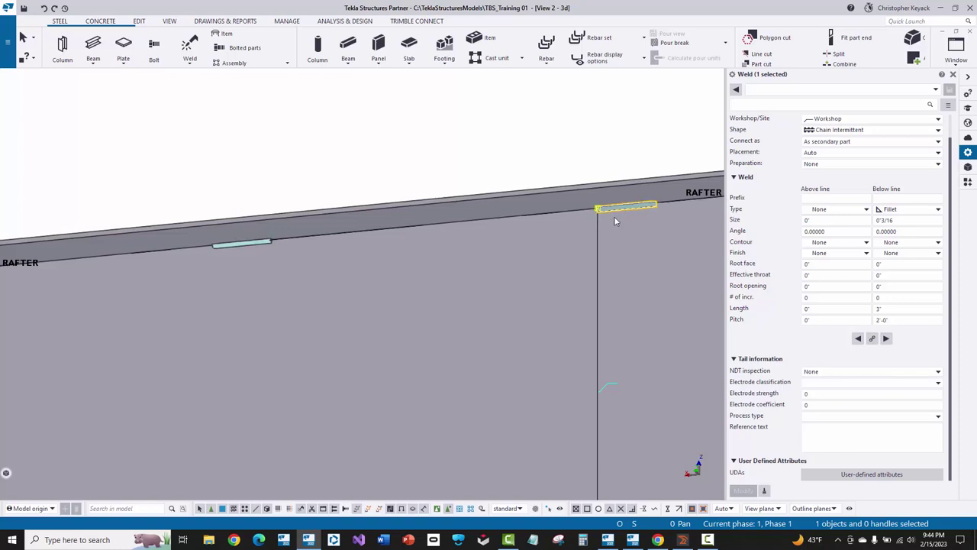
pyautogui.scroll(-1, 600, 213)
pyautogui.scroll(1, 600, 213)
pyautogui.scroll(1, 600, 212)
pyautogui.moveTo(600, 212); pyautogui.dragTo(439, 202, button='middle')
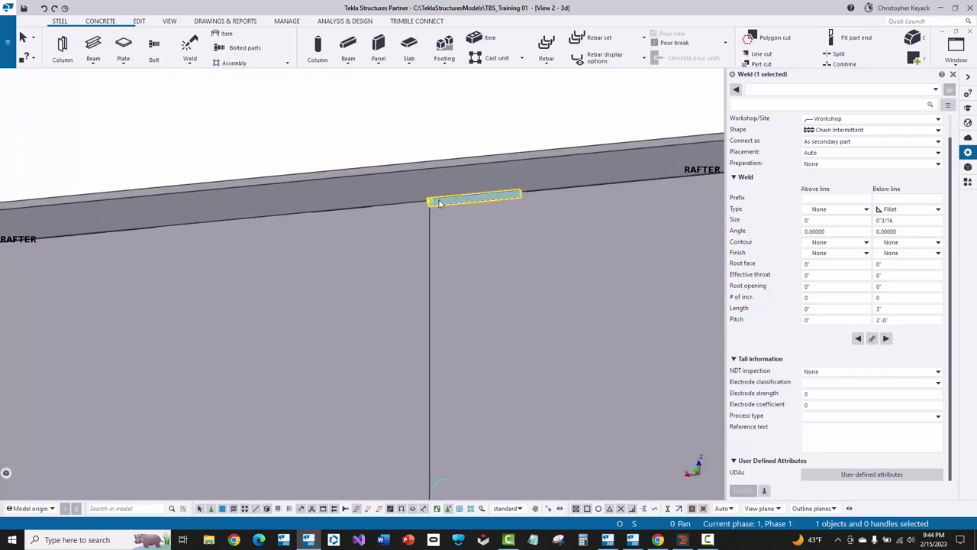
# Follow the second top flange weld from the web splice to the end plate at grid 1 and back.
pyautogui.scroll(-4, 479, 209)
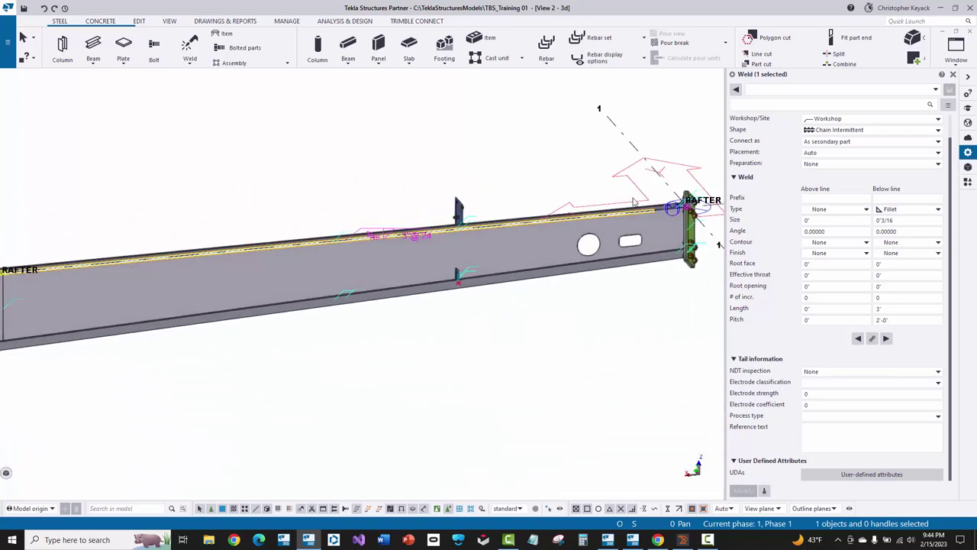
pyautogui.scroll(2, 675, 211)
pyautogui.moveTo(675, 211); pyautogui.dragTo(366, 214, button='middle')
pyautogui.scroll(3, 497, 244)
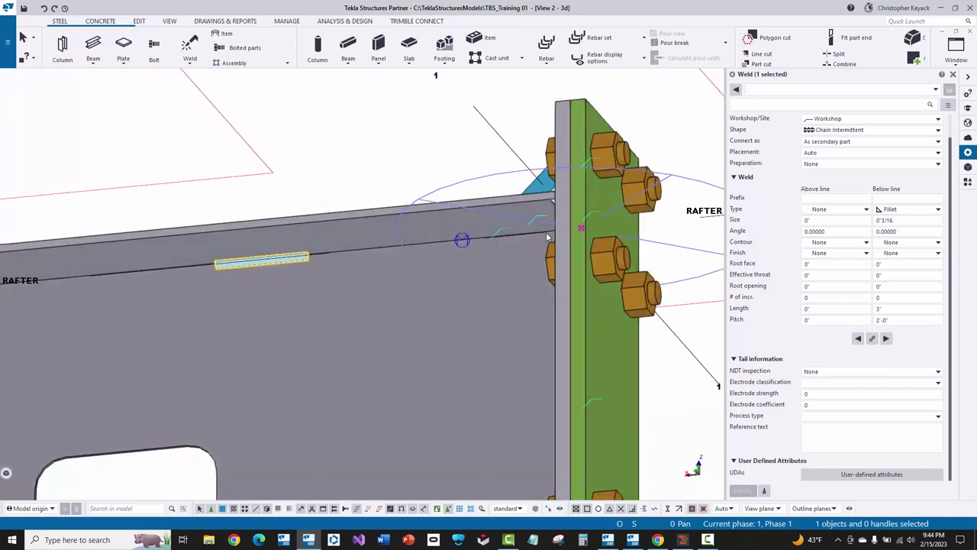
pyautogui.moveTo(538, 237); pyautogui.dragTo(616, 187, button='middle')
pyautogui.scroll(-1, 569, 189)
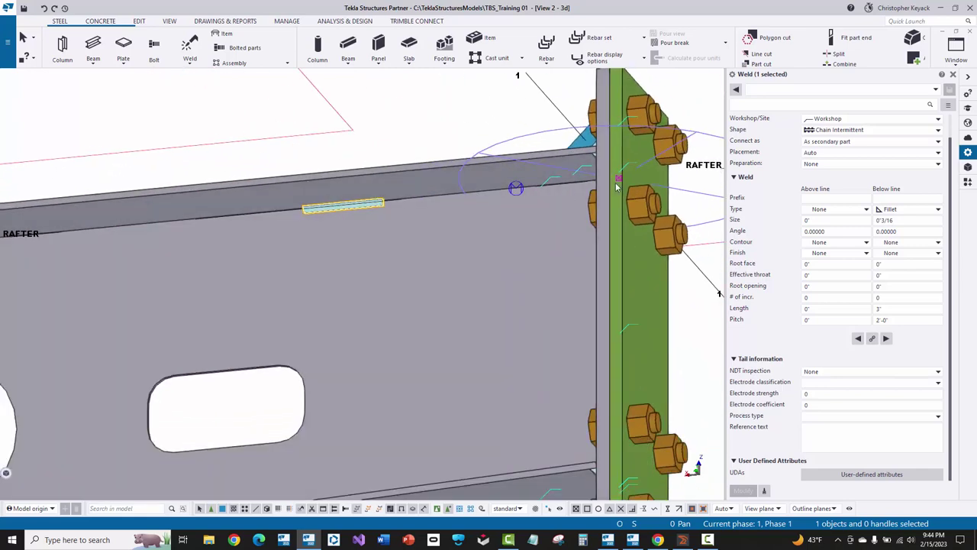
pyautogui.scroll(-3, 620, 183)
pyautogui.scroll(3, 410, 283)
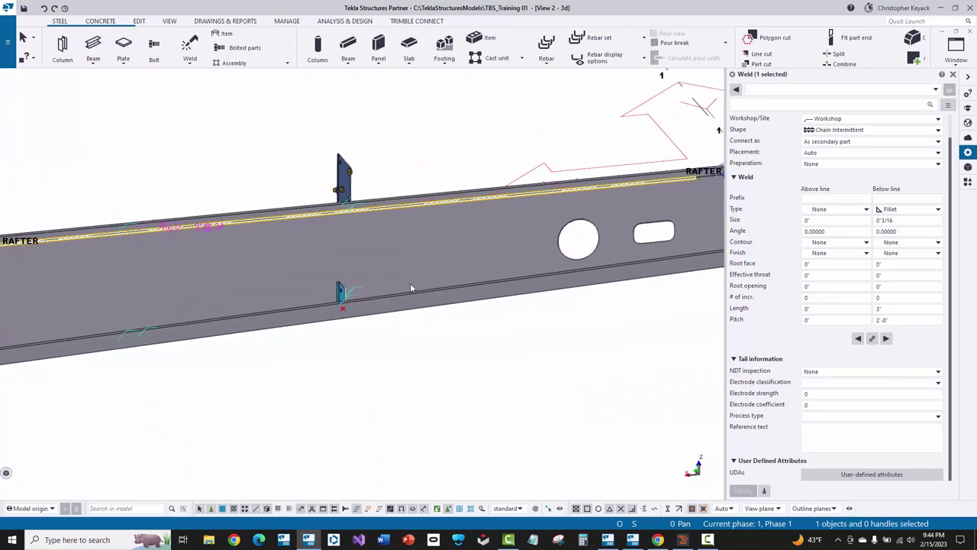
pyautogui.moveTo(410, 282); pyautogui.dragTo(219, 292, button='middle')
pyautogui.scroll(-2, 448, 280)
pyautogui.moveTo(224, 252); pyautogui.dragTo(316, 283, button='middle')
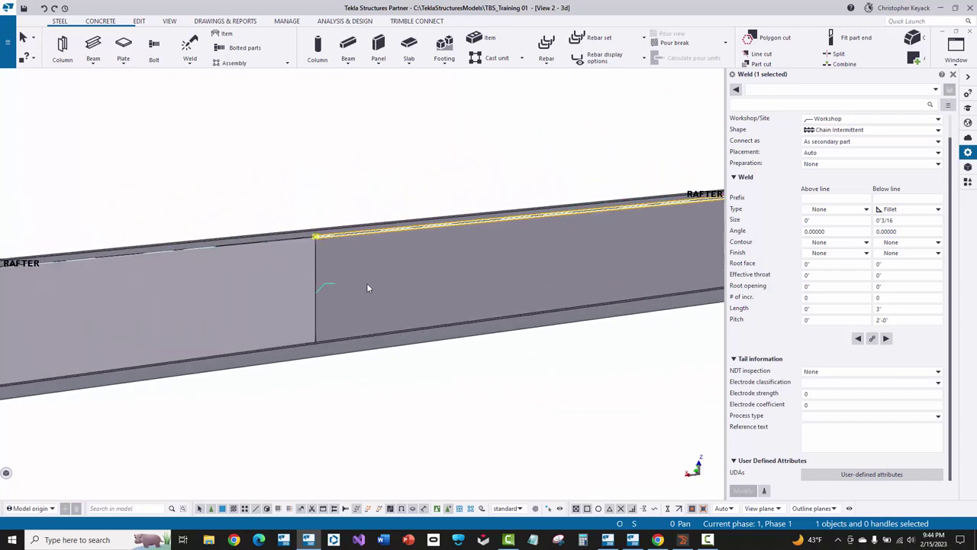
# Examine the intermittent weld segments on both sides of the web splice along the rafter's bottom flange.
pyautogui.press('Return')
pyautogui.click(317, 330)
pyautogui.keyDown('ctrl'); pyautogui.moveTo(317, 330); pyautogui.dragTo(345, 365, button='middle'); pyautogui.keyUp('ctrl')
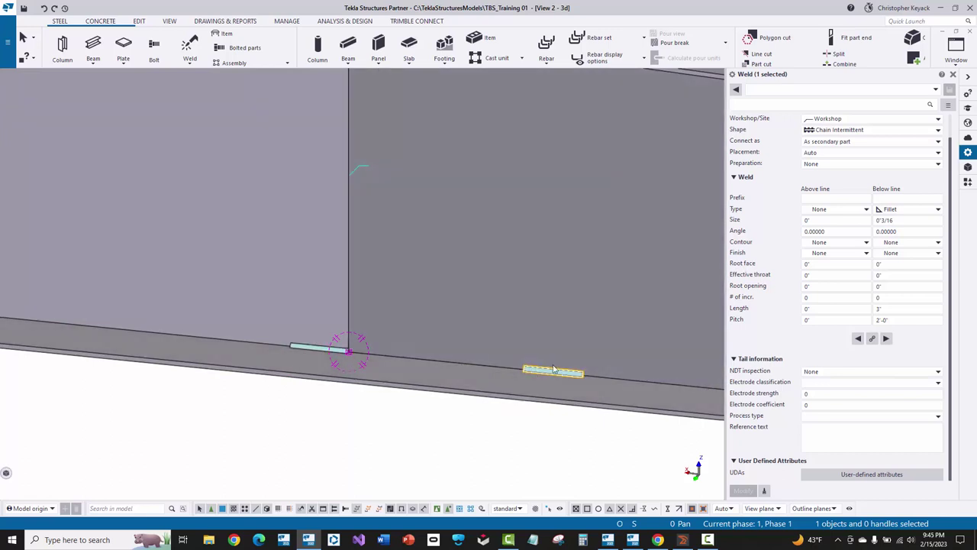
pyautogui.scroll(-3, 360, 299)
pyautogui.scroll(3, 441, 338)
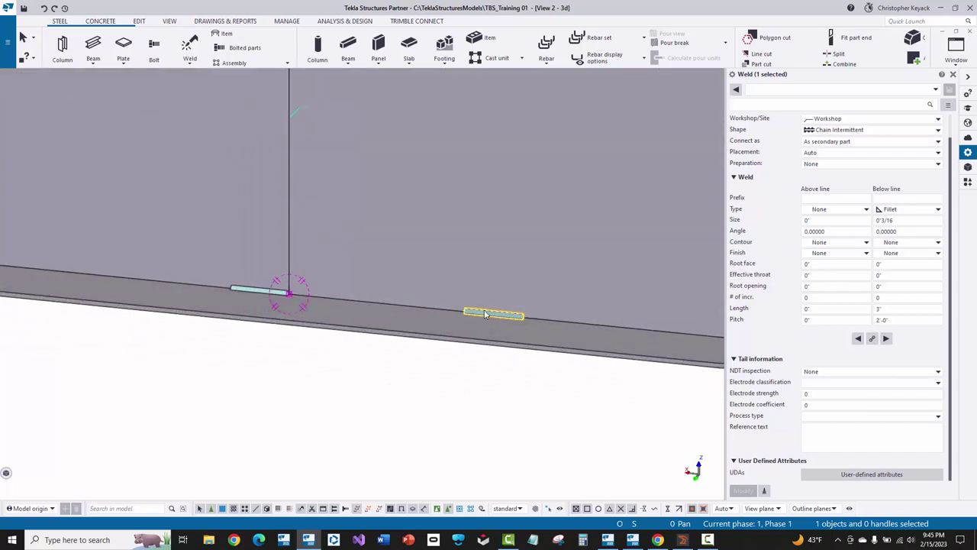
pyautogui.scroll(-3, 318, 377)
pyautogui.scroll(4, 305, 359)
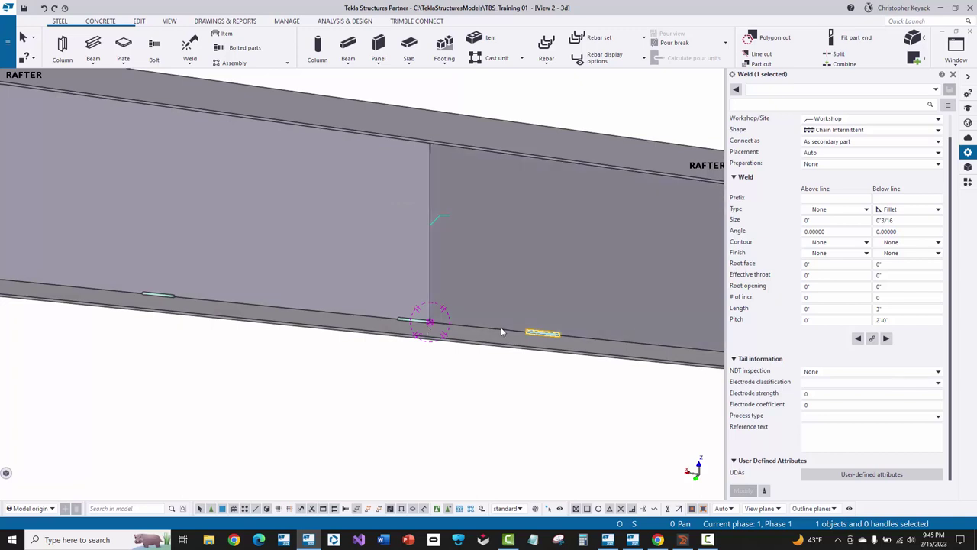
# Inspect the bottom flange weld segments around the small clip plate and clear the weld selection.
pyautogui.moveTo(501, 326); pyautogui.dragTo(96, 235, button='middle')
pyautogui.scroll(2, 448, 297)
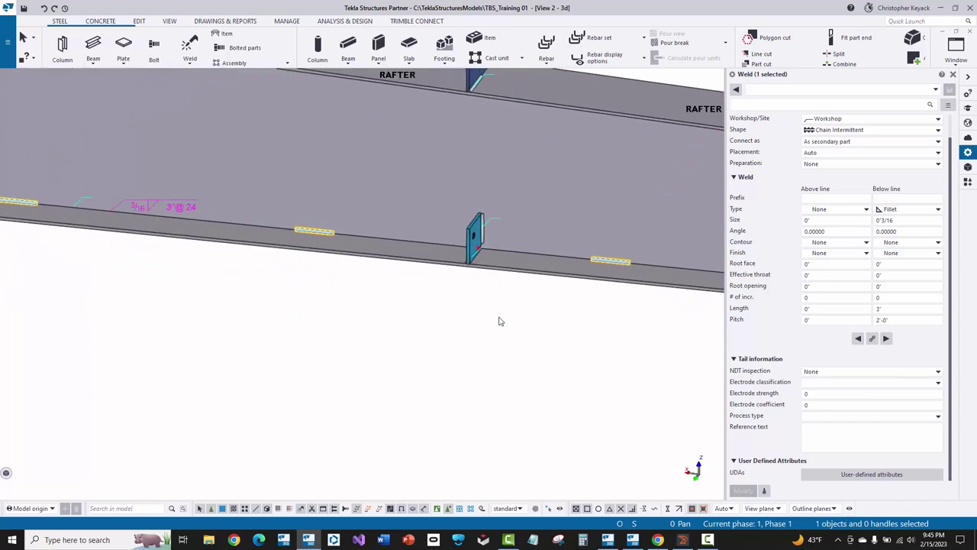
pyautogui.moveTo(499, 320); pyautogui.dragTo(419, 367, button='middle')
pyautogui.scroll(3, 405, 334)
pyautogui.click(390, 333)
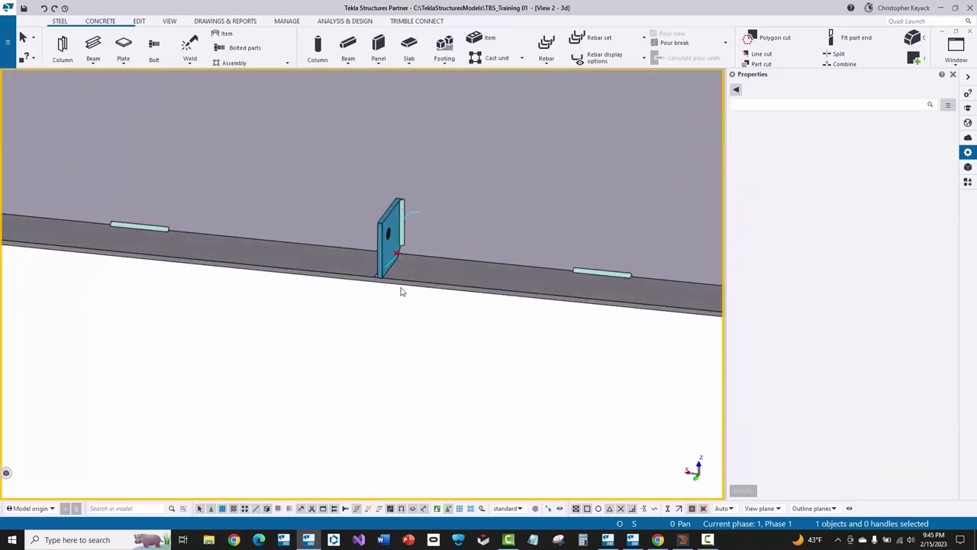
# Inspect the clip plate's fillet welds to the rafter's bottom flange and web, checking each weld's properties.
pyautogui.scroll(1, 403, 291)
pyautogui.press('v')
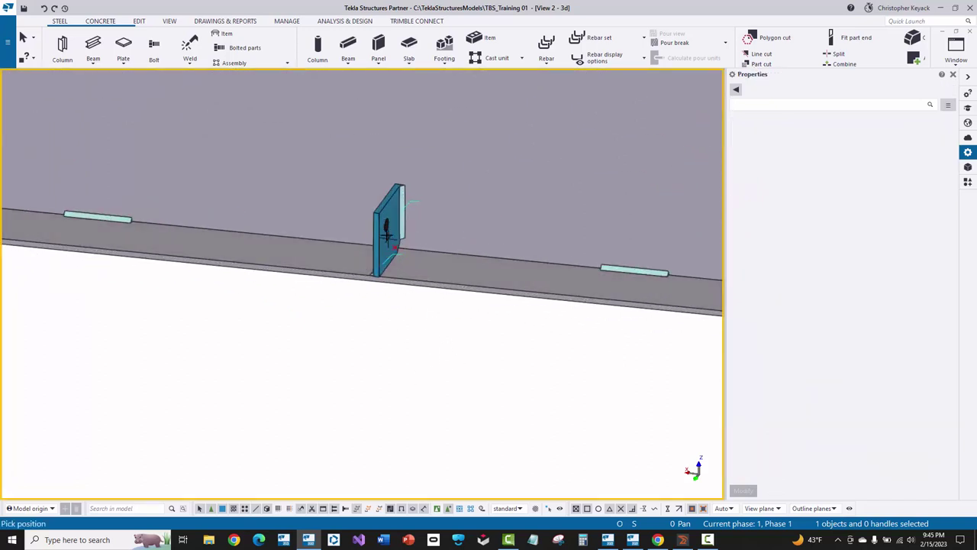
pyautogui.click(318, 285)
pyautogui.keyDown('ctrl'); pyautogui.moveTo(318, 285); pyautogui.dragTo(467, 281, button='middle'); pyautogui.keyUp('ctrl')
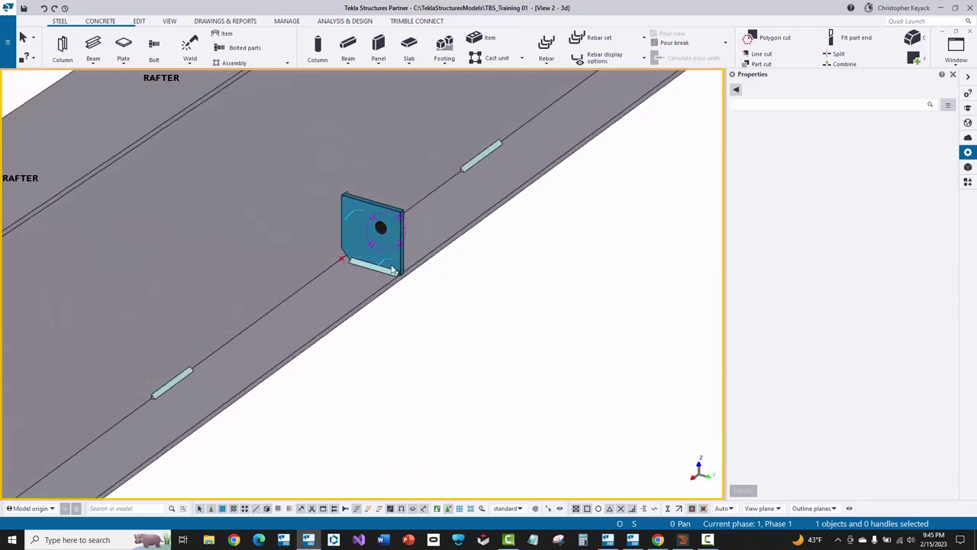
pyautogui.scroll(2, 386, 278)
pyautogui.click(388, 278)
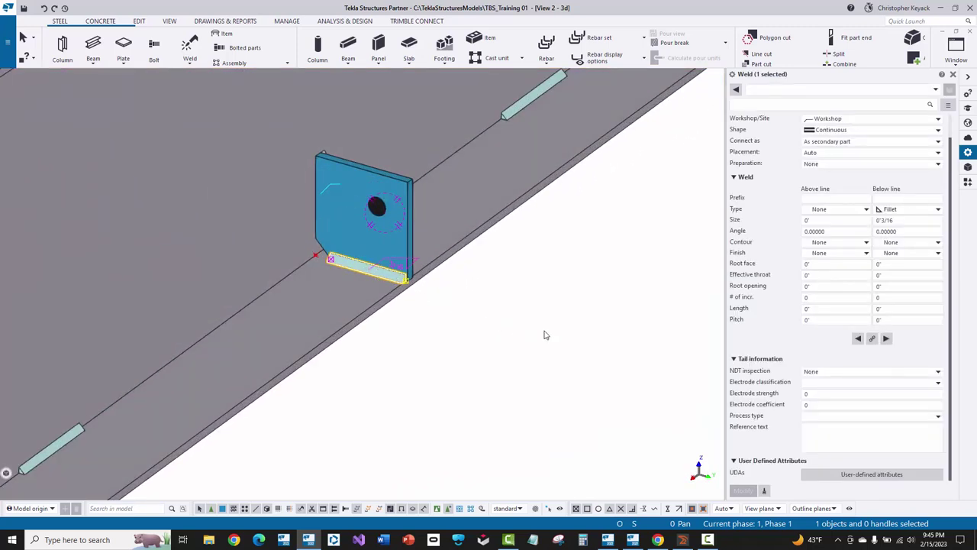
pyautogui.keyDown('ctrl'); pyautogui.moveTo(542, 333); pyautogui.dragTo(407, 250, button='middle'); pyautogui.keyUp('ctrl')
pyautogui.click(425, 153)
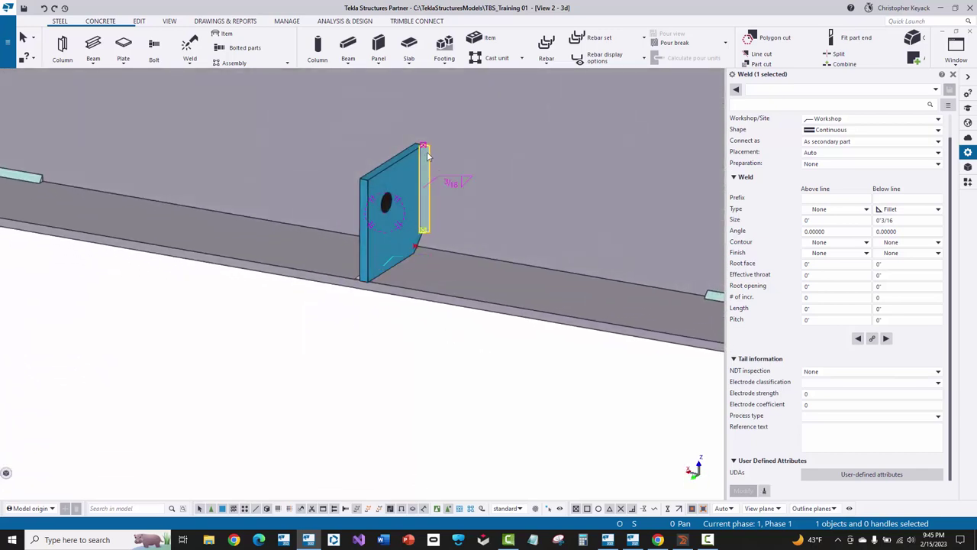
pyautogui.moveTo(321, 319); pyautogui.dragTo(279, 377, button='middle')
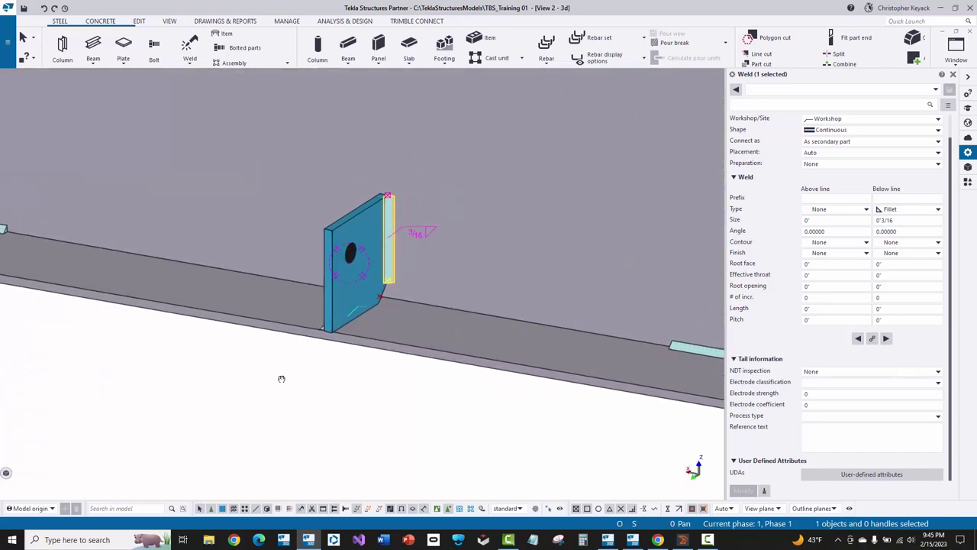
pyautogui.click(280, 380)
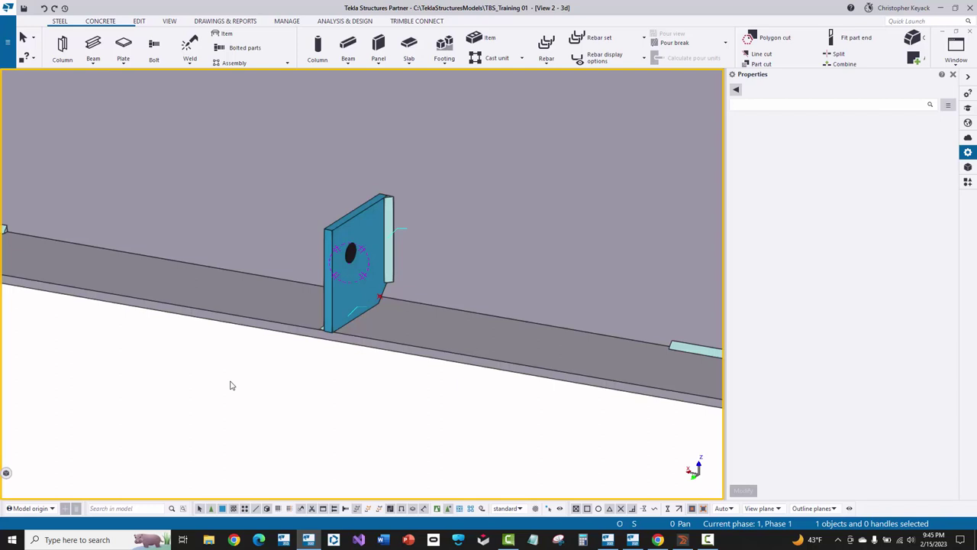
# Bring the whole rafter into view and check the model's drawing list in the document manager.
pyautogui.press('Home')
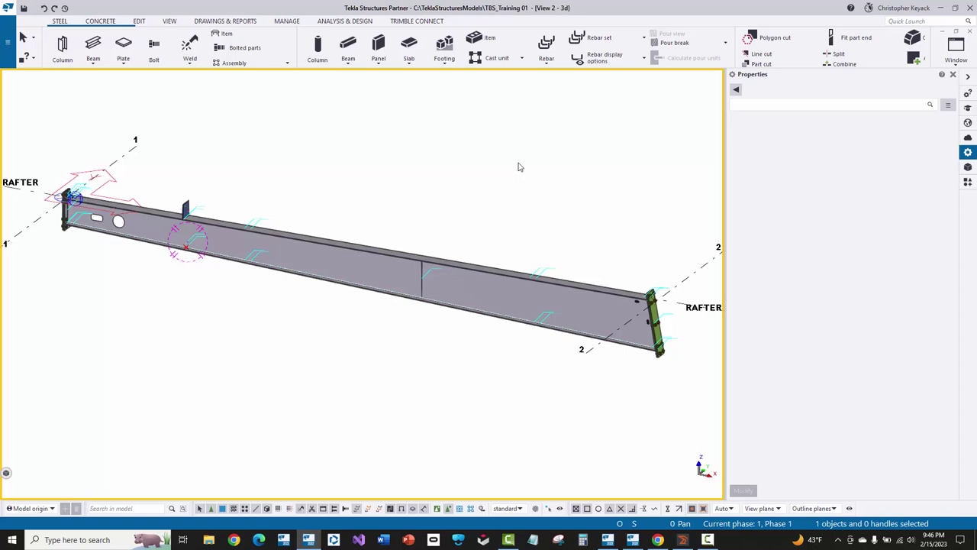
pyautogui.click(206, 21)
pyautogui.click(67, 47)
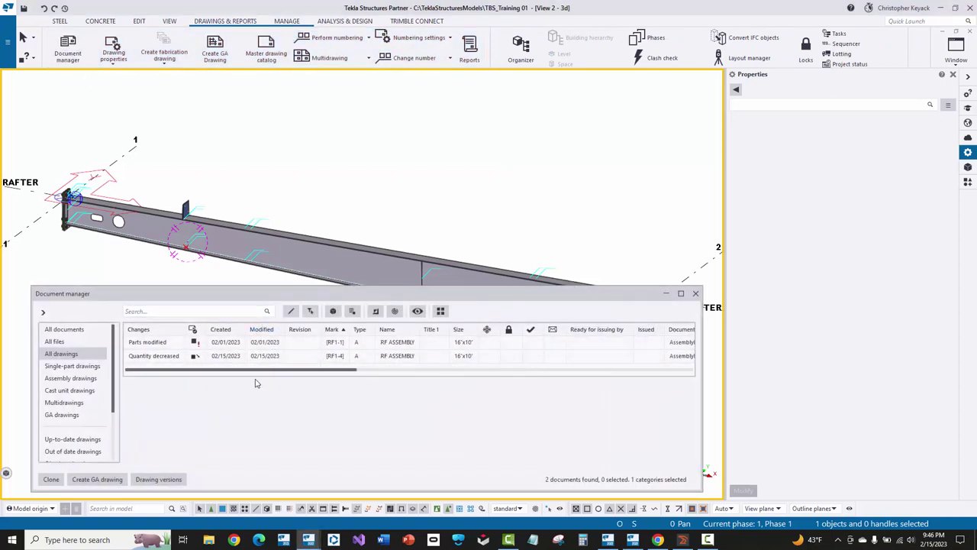
pyautogui.click(696, 294)
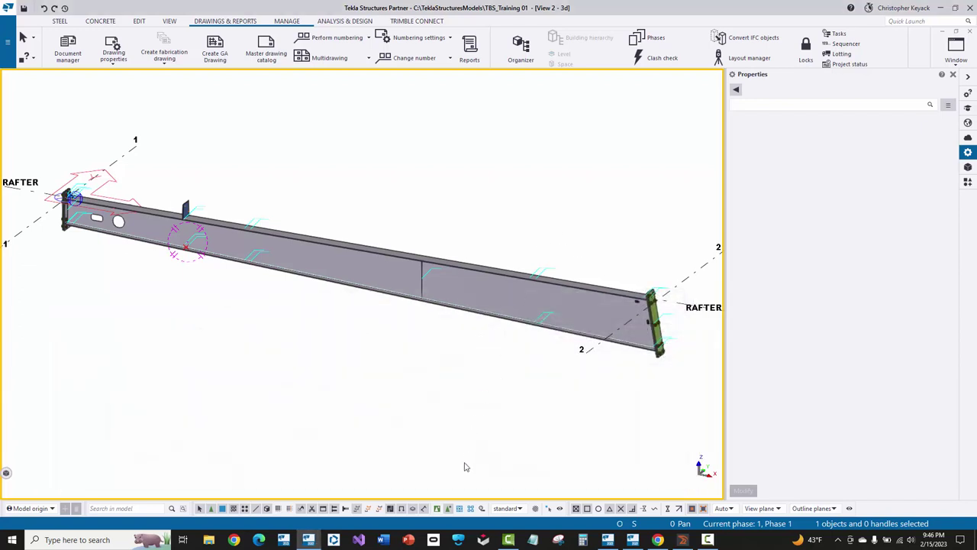
# Select the whole rafter as an assembly and open the AGT_Export component from the AGT Robotics group.
pyautogui.click(459, 508)
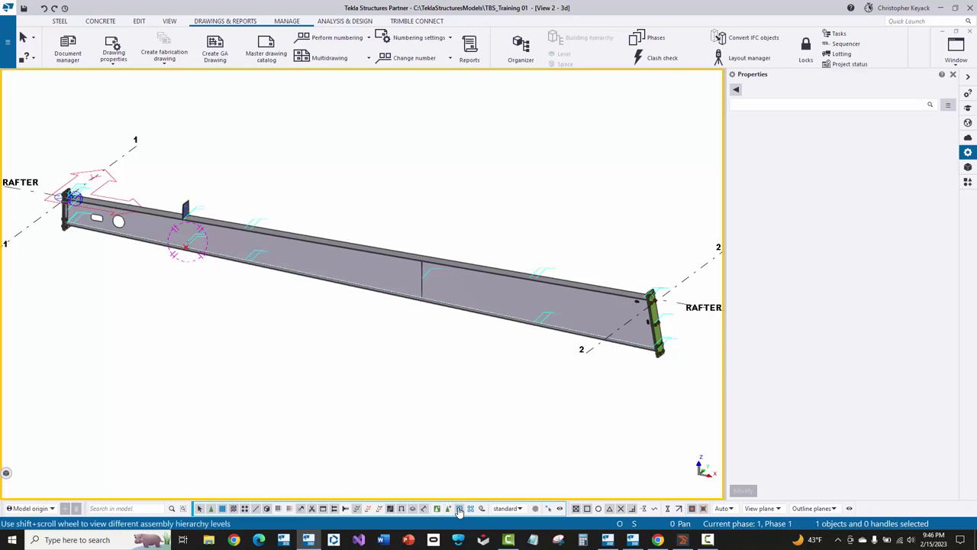
pyautogui.click(365, 273)
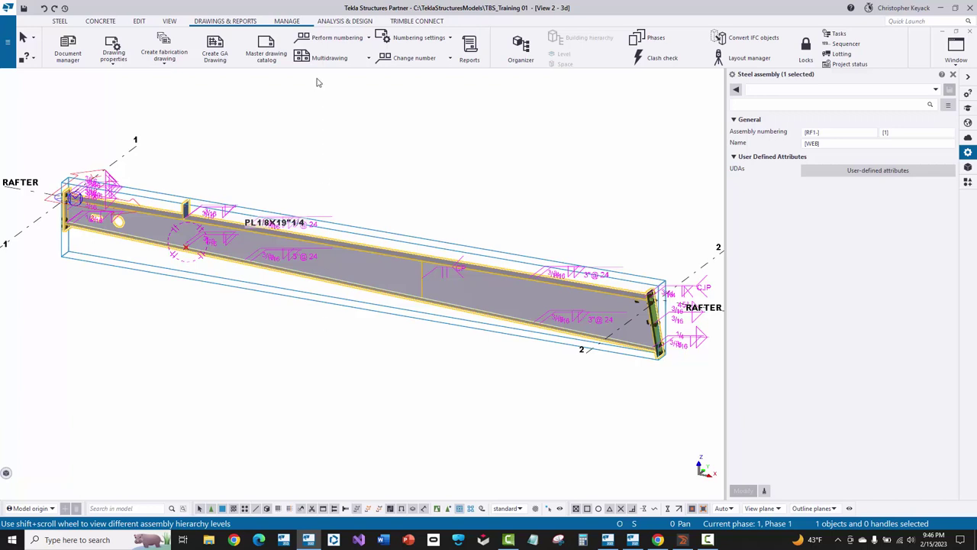
pyautogui.click(967, 182)
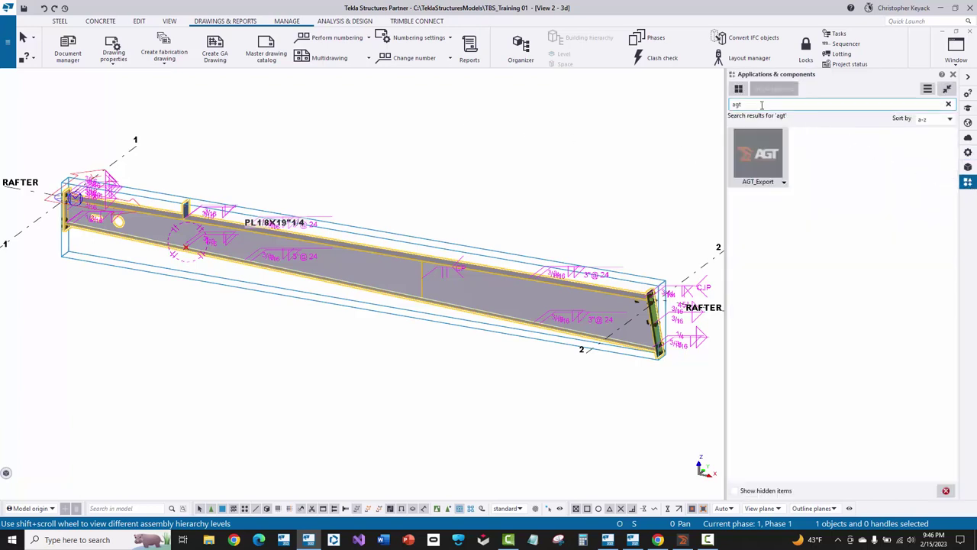
pyautogui.click(948, 105)
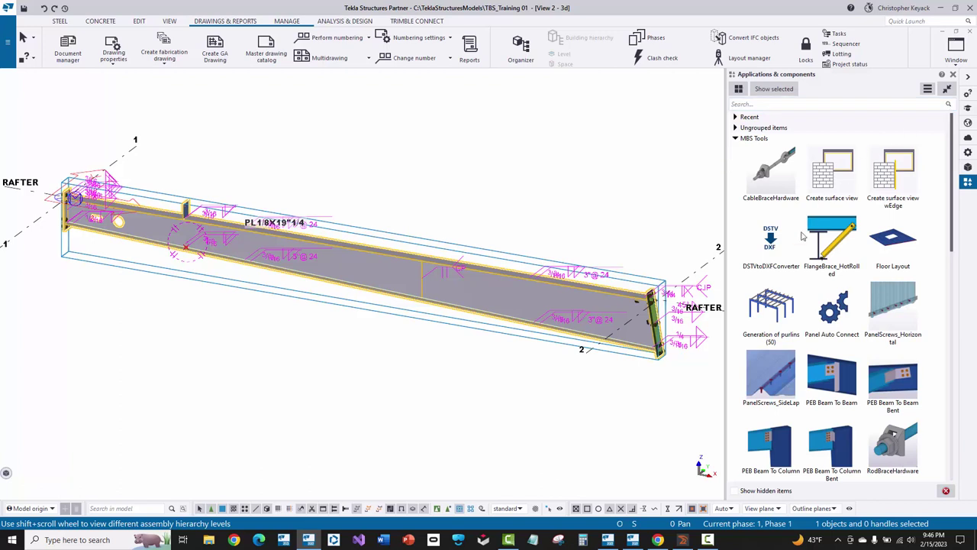
pyautogui.click(736, 139)
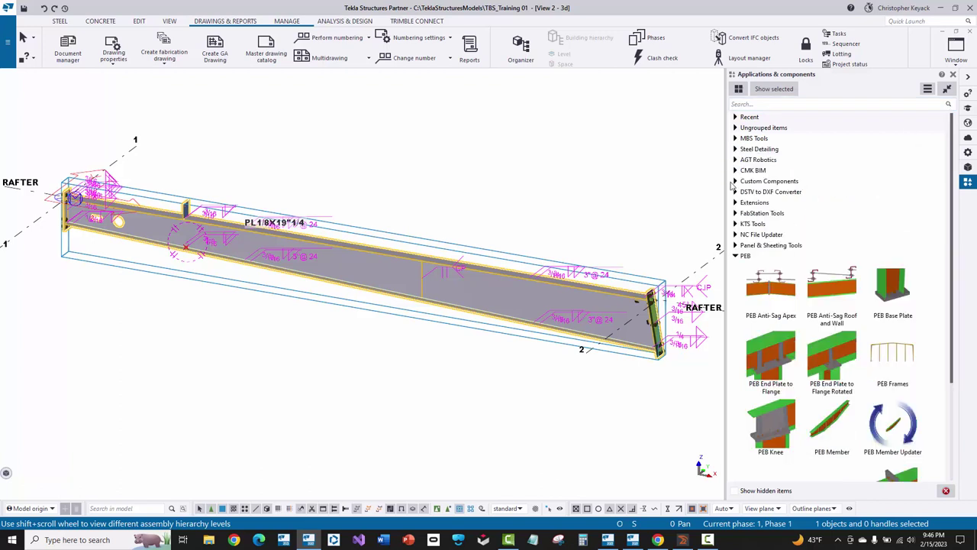
pyautogui.click(735, 256)
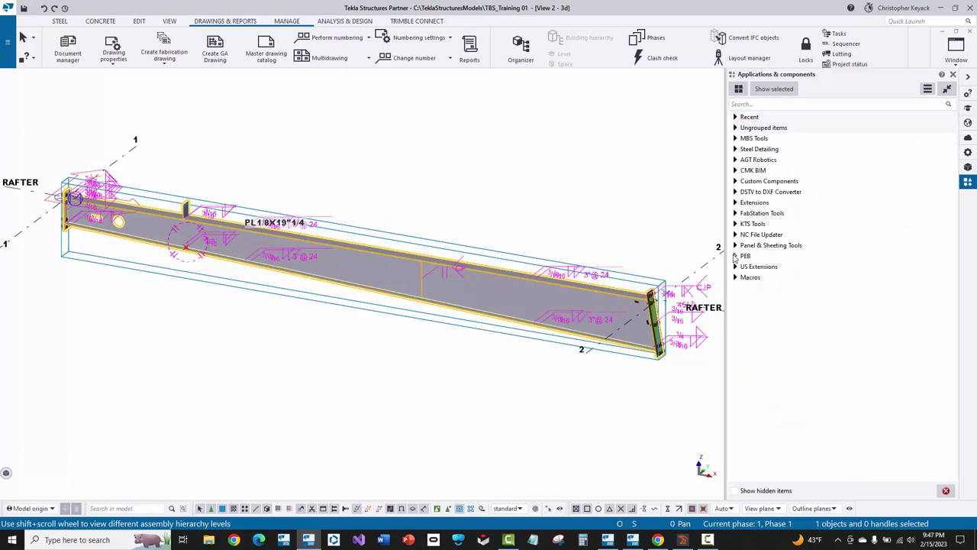
pyautogui.click(736, 160)
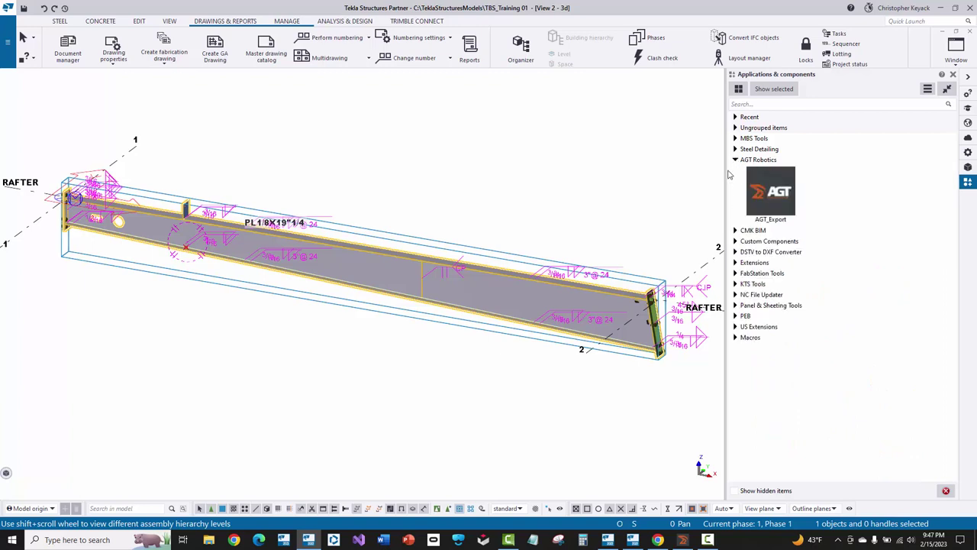
pyautogui.doubleClick(772, 190)
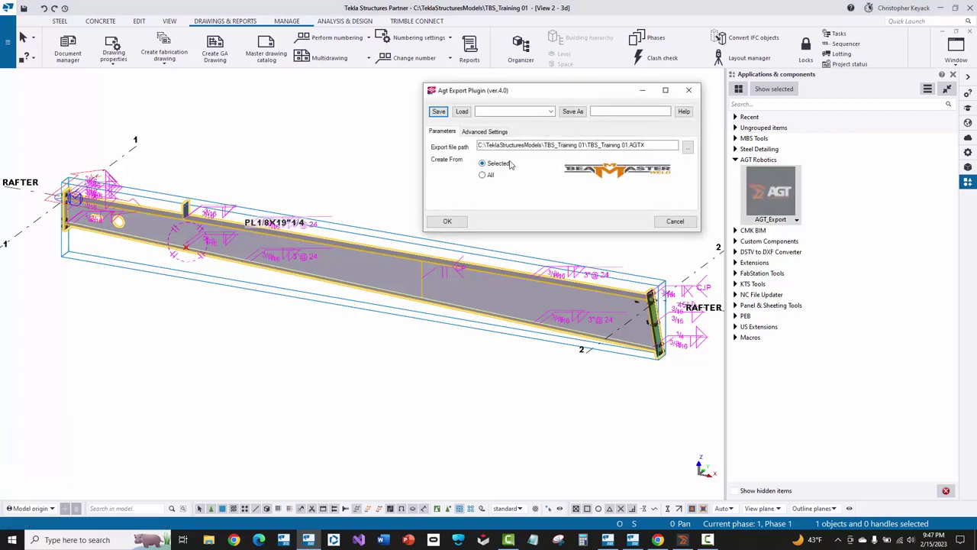
# Review the export plugin's advanced settings and save the model before exporting.
pyautogui.click(486, 131)
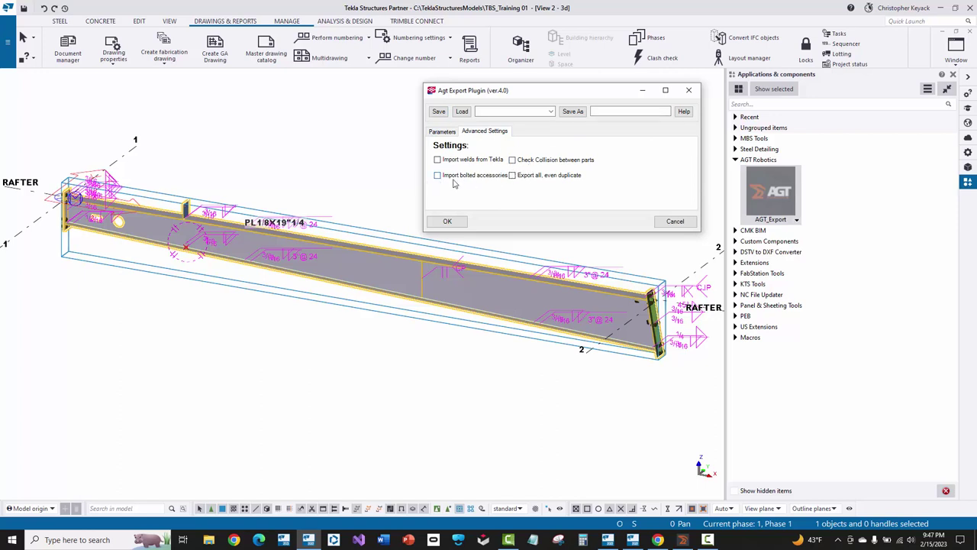
pyautogui.click(447, 134)
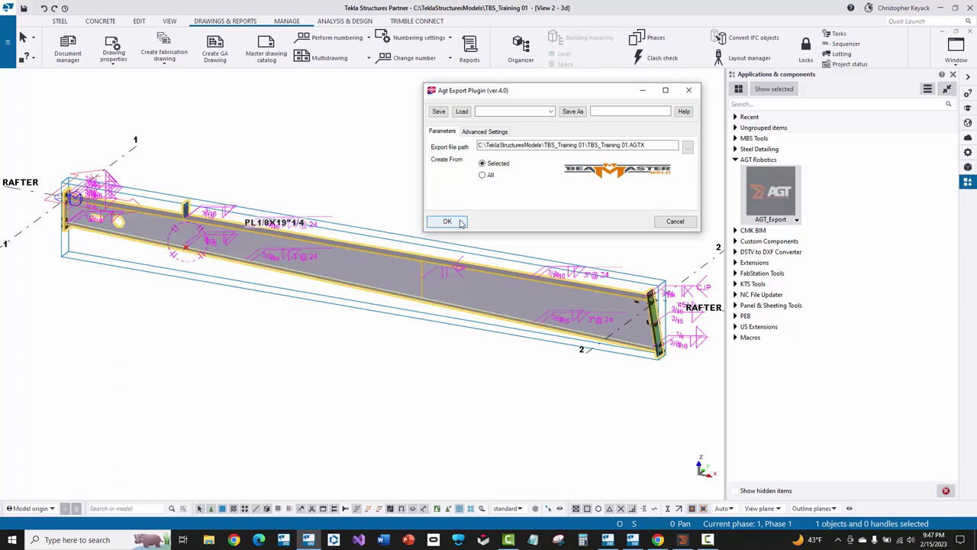
pyautogui.click(24, 8)
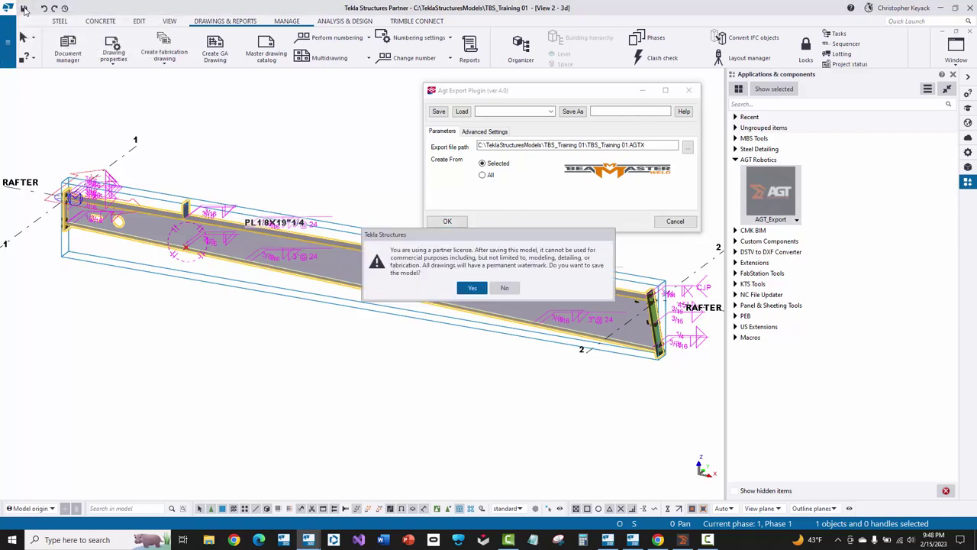
pyautogui.click(470, 289)
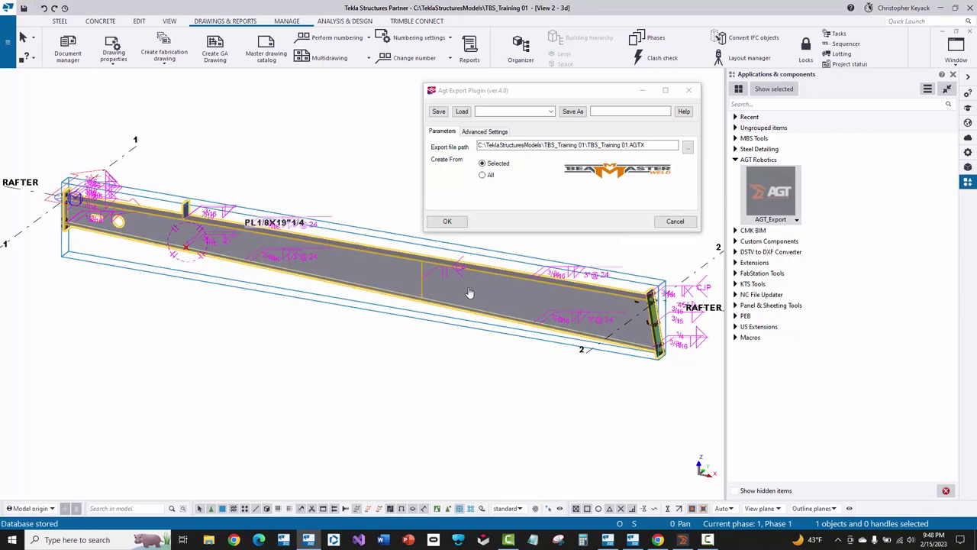
# Export the selected rafter assembly to TBS_Training 01.AGTX and close the export plugin.
pyautogui.click(447, 222)
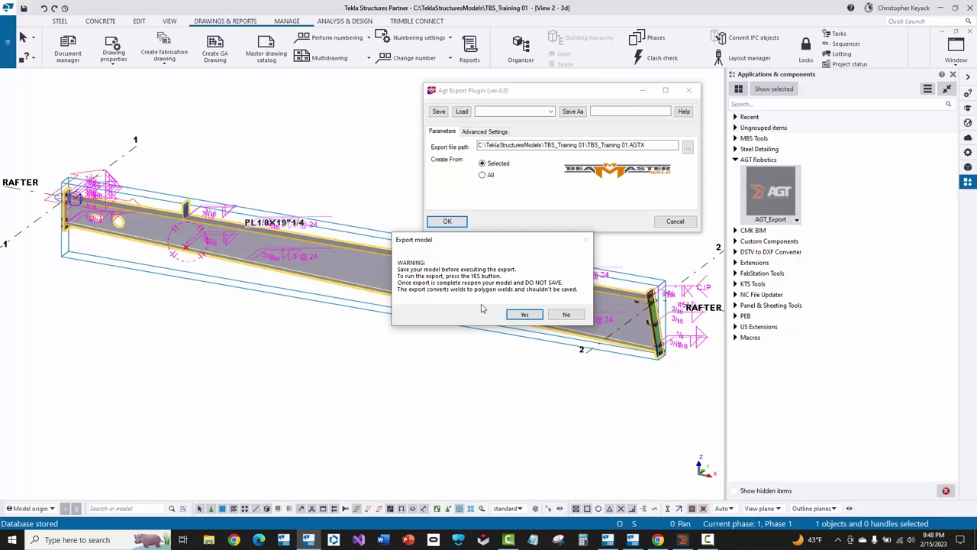
pyautogui.click(523, 314)
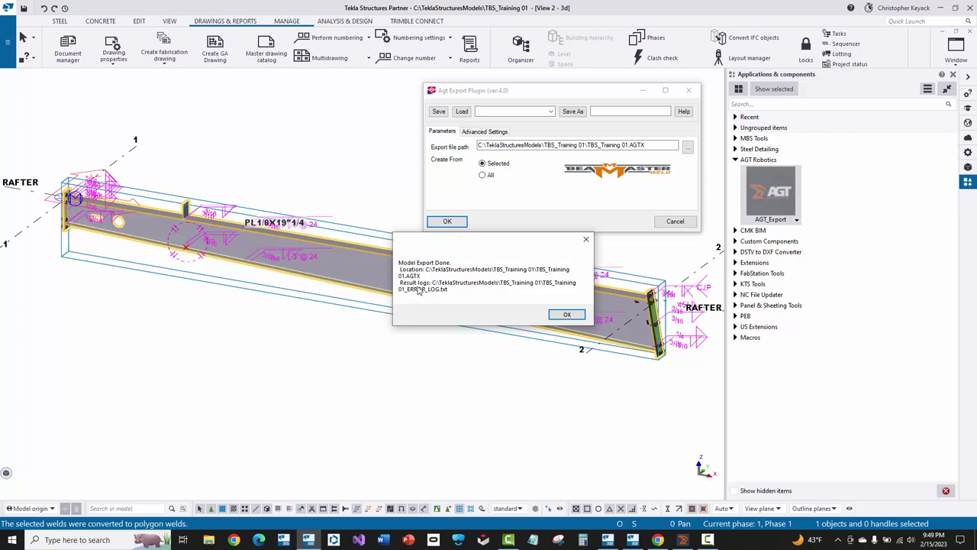
pyautogui.click(565, 316)
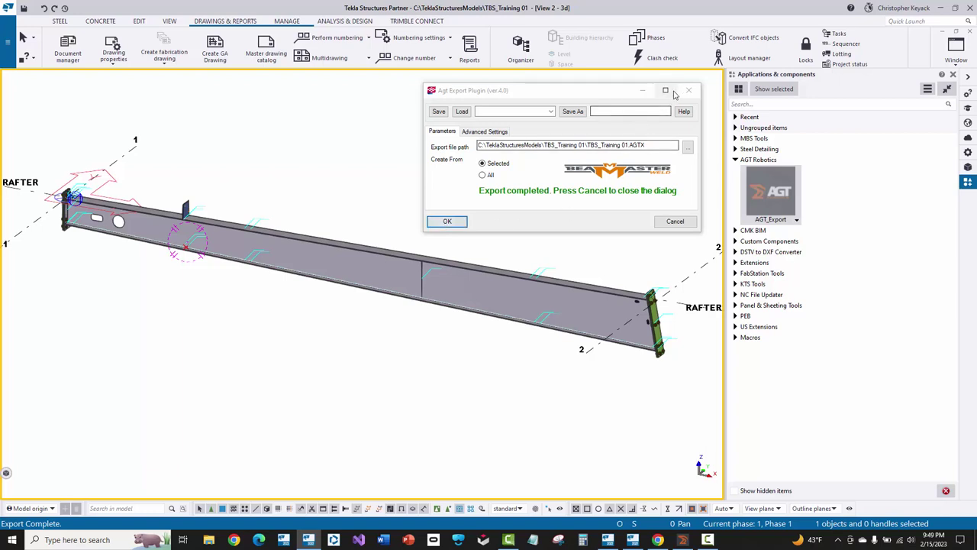
pyautogui.click(675, 221)
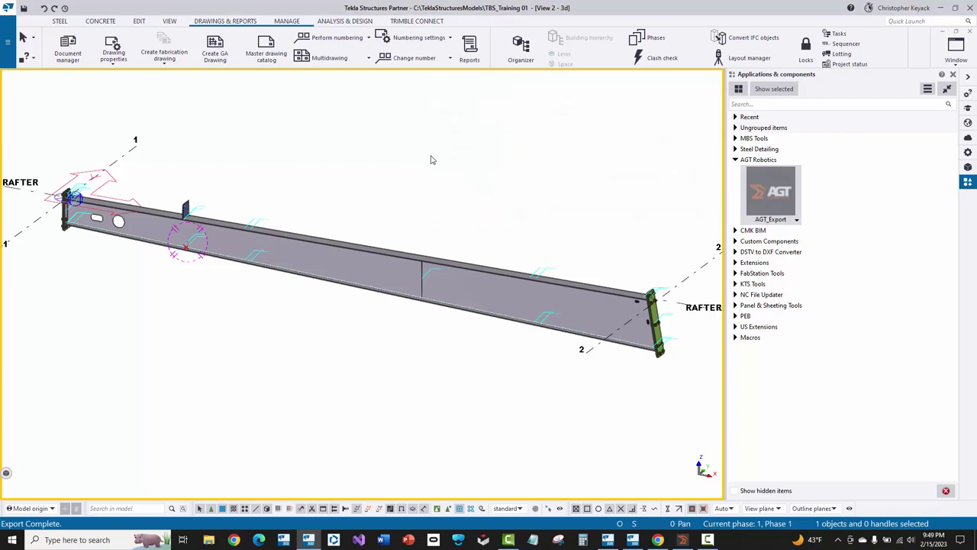
# Reopen the TBS_Training 01 model from the recent models, discarding the unsaved weld conversions.
pyautogui.click(8, 40)
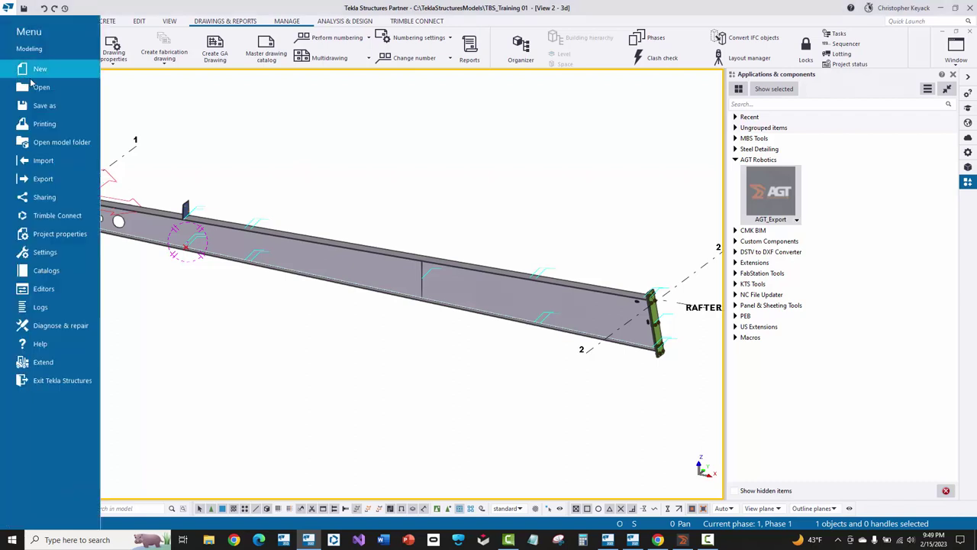
pyautogui.click(41, 87)
pyautogui.click(127, 51)
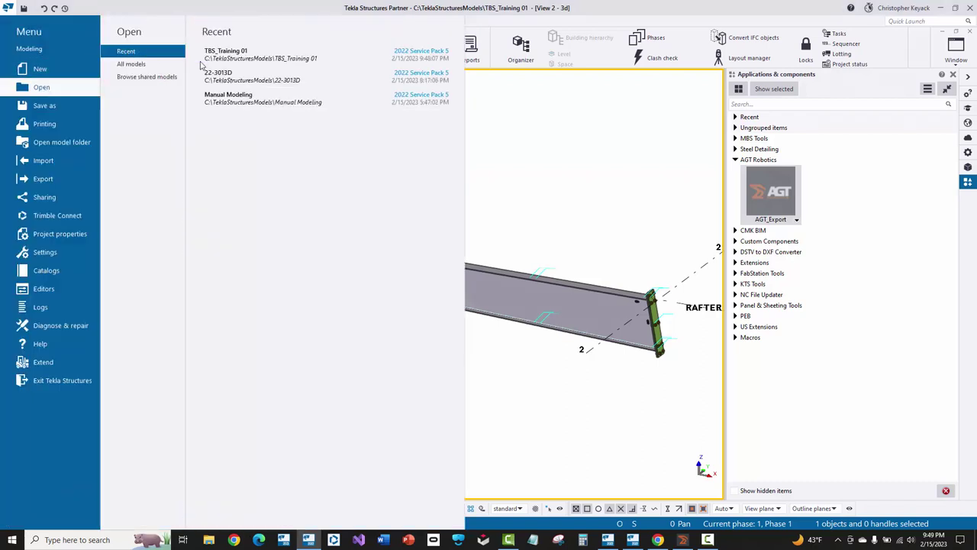
pyautogui.click(257, 57)
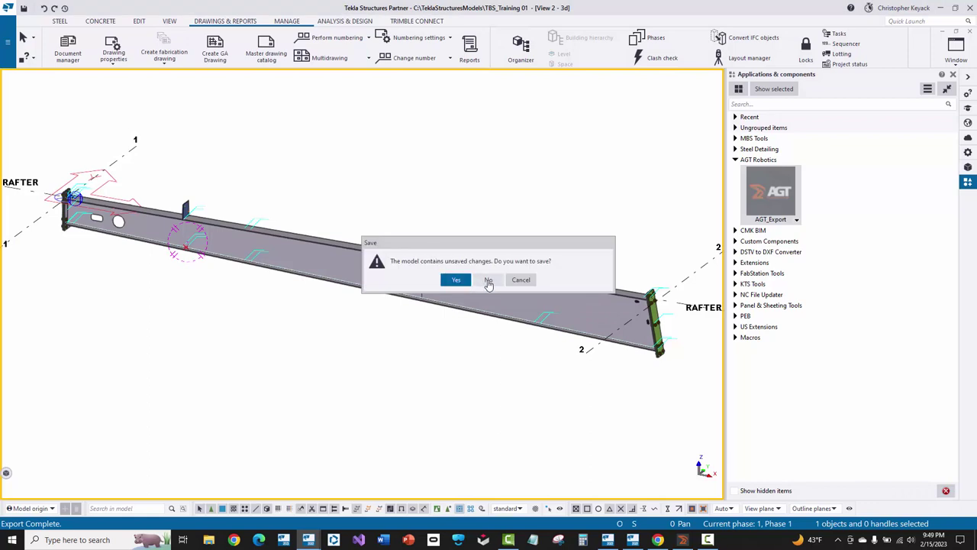
pyautogui.click(487, 280)
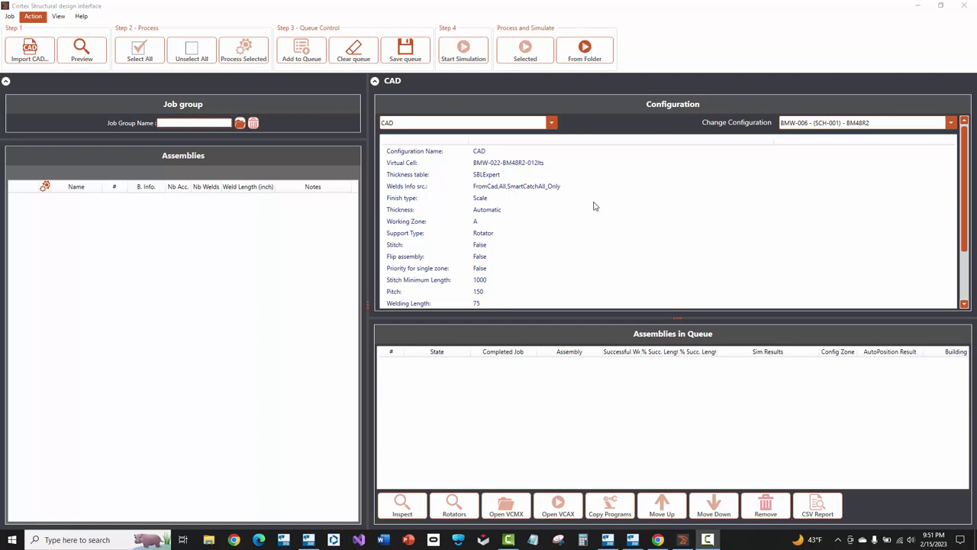
# In the Cortex Structural design interface, open the CAD configuration for editing and preview the Autogen Only weld source mode.
pyautogui.click(552, 125)
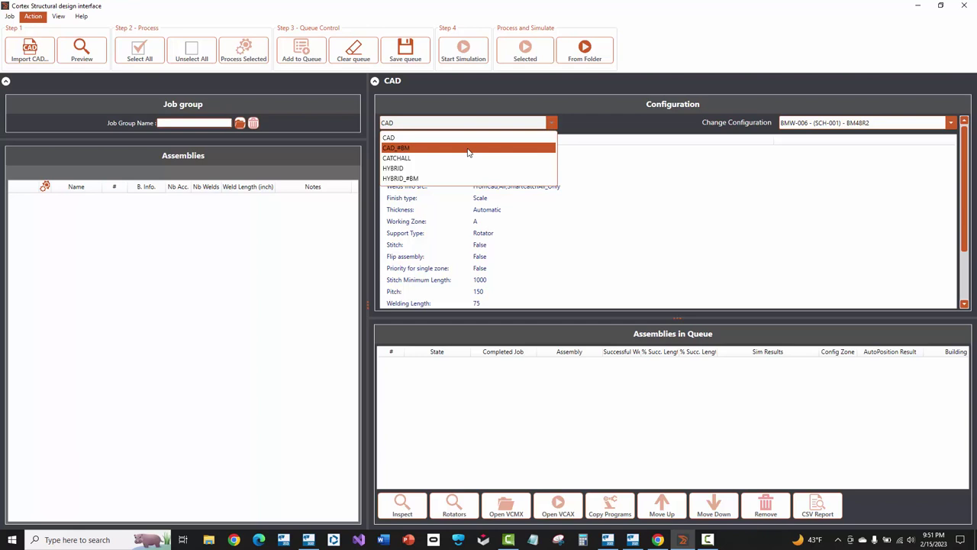
pyautogui.click(413, 136)
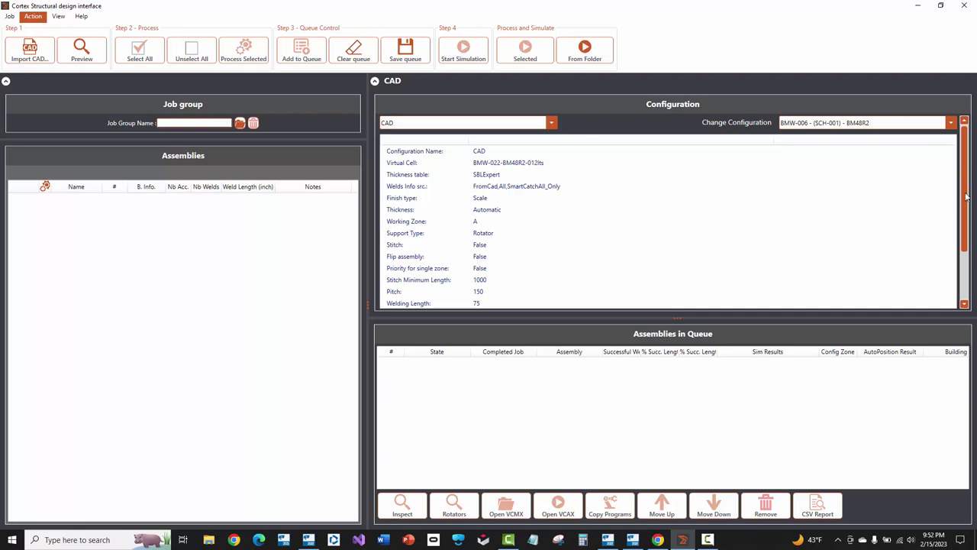
pyautogui.scroll(-3, 966, 197)
pyautogui.click(926, 298)
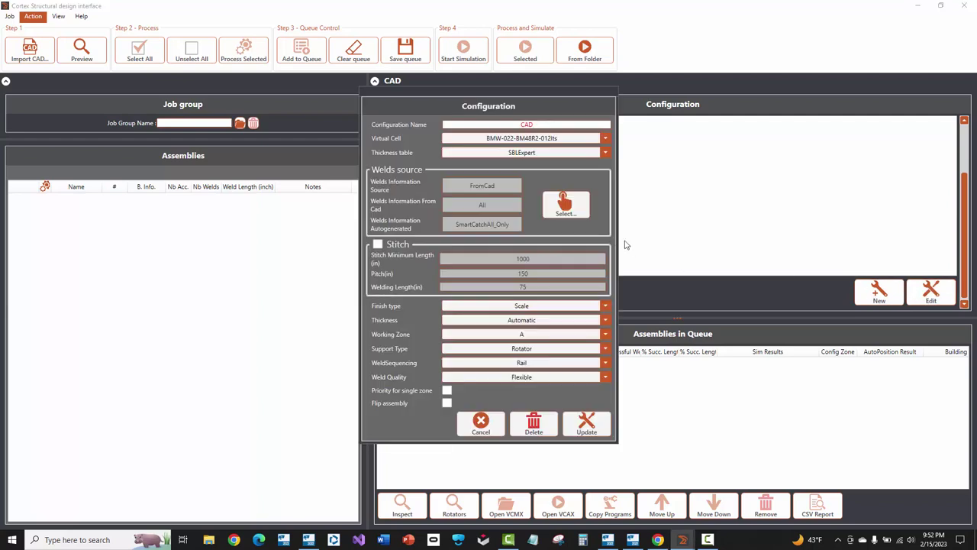
pyautogui.click(564, 205)
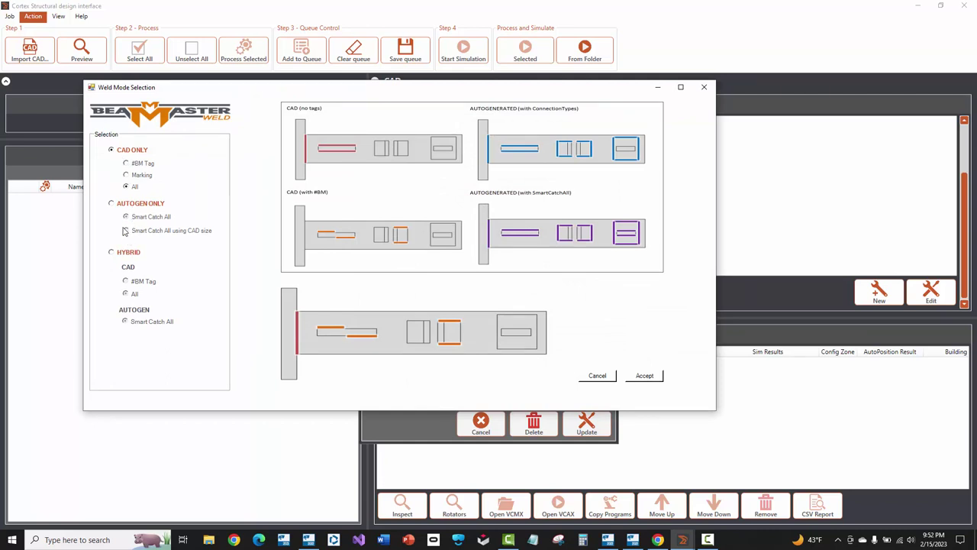
pyautogui.click(122, 204)
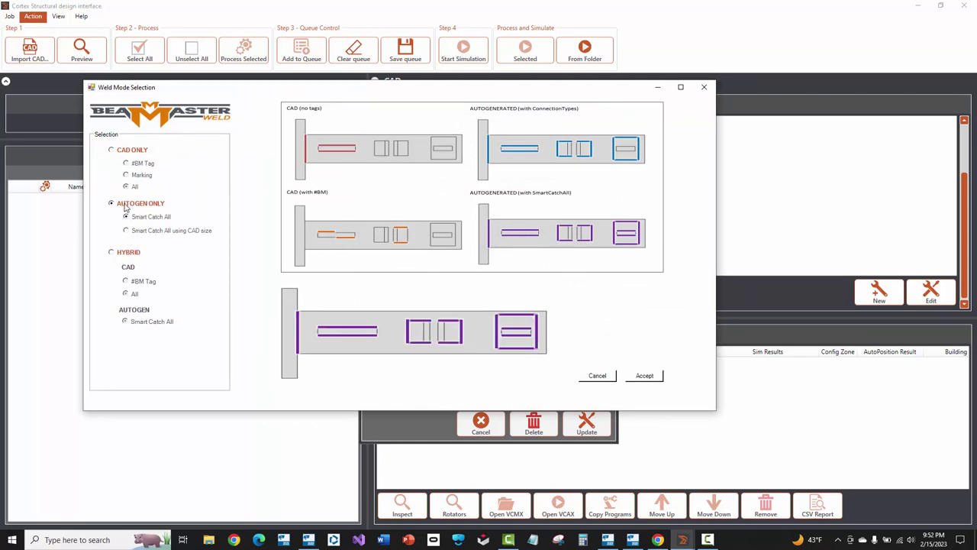
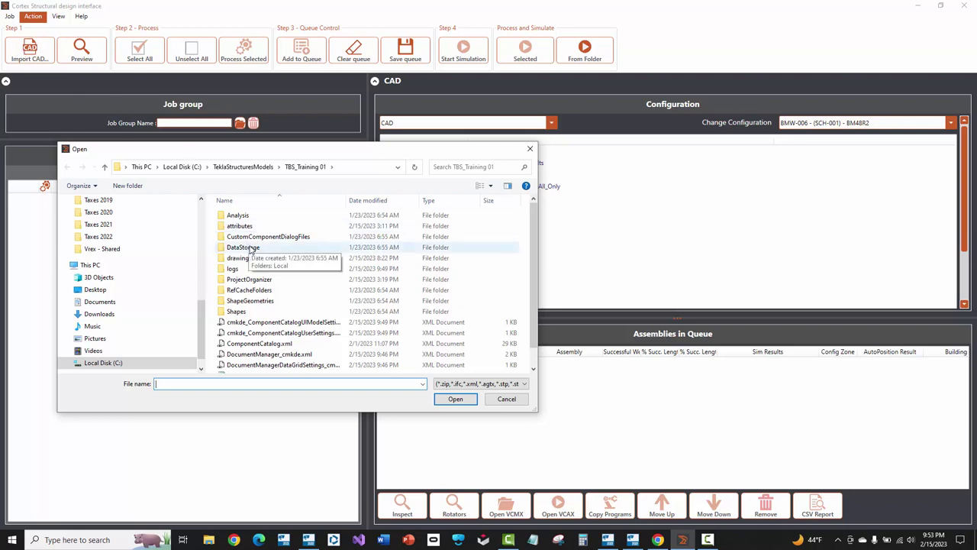
# Import TBS_Training 01.AGTX, expand the PROJ_NUM_RF11 assembly, and widen the Name column to fit its full name.
pyautogui.scroll(-1, 255, 336)
pyautogui.click(264, 357)
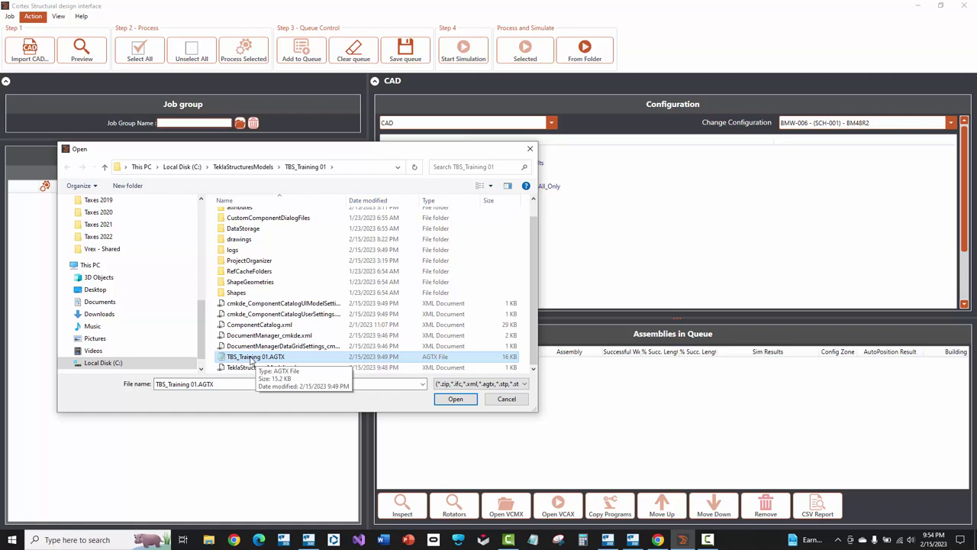
pyautogui.click(454, 399)
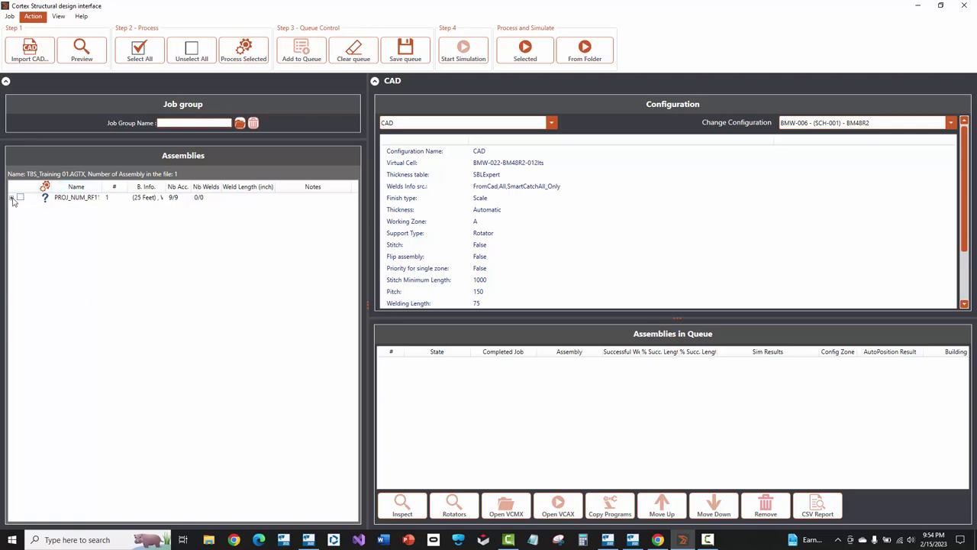
pyautogui.click(13, 197)
pyautogui.click(84, 199)
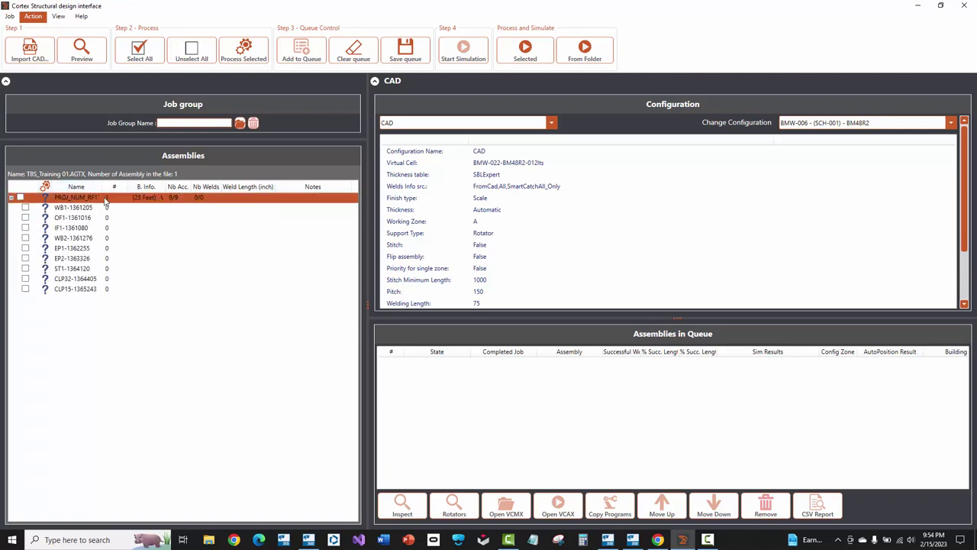
pyautogui.doubleClick(102, 186)
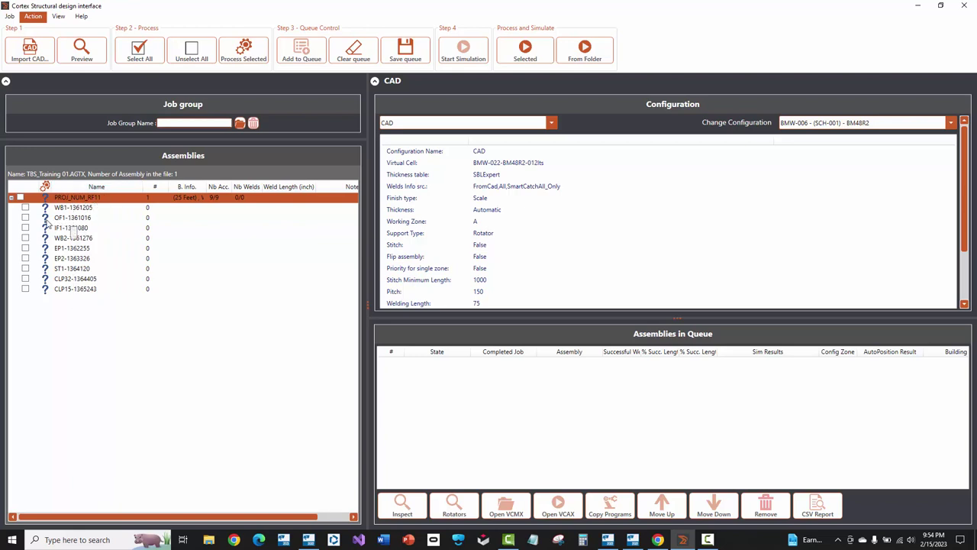
# Select the whole PROJ_NUM_RF11 assembly with all its parts and process it under the job group name TEST.
pyautogui.click(20, 197)
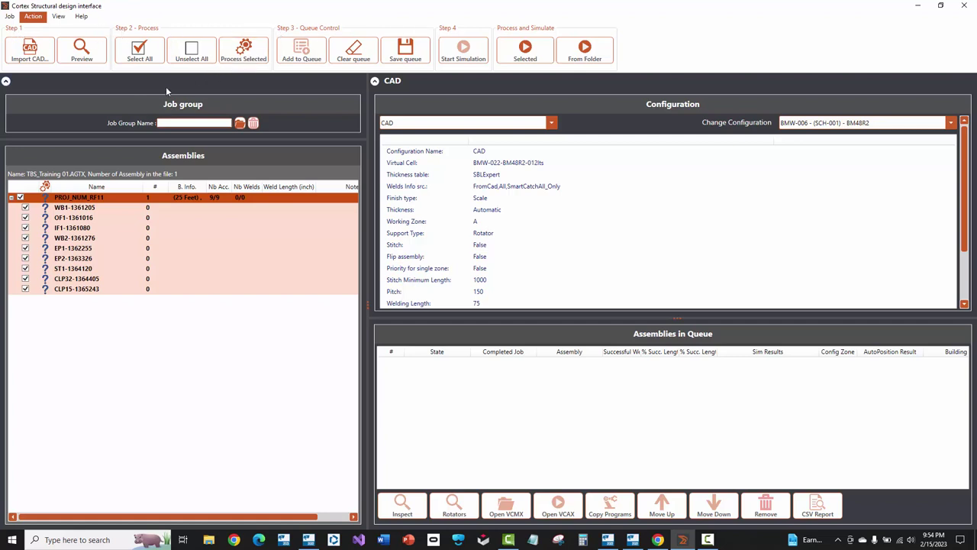
pyautogui.click(259, 52)
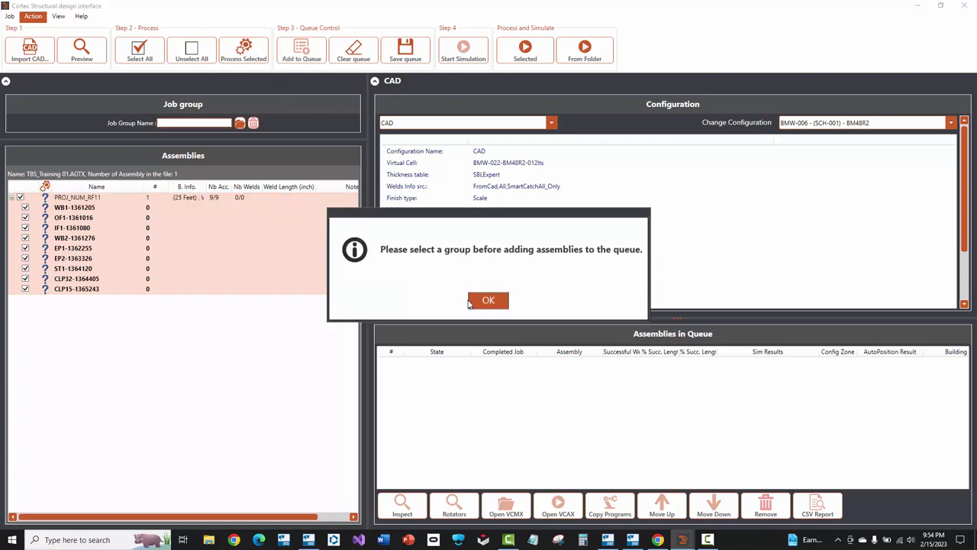
pyautogui.click(487, 300)
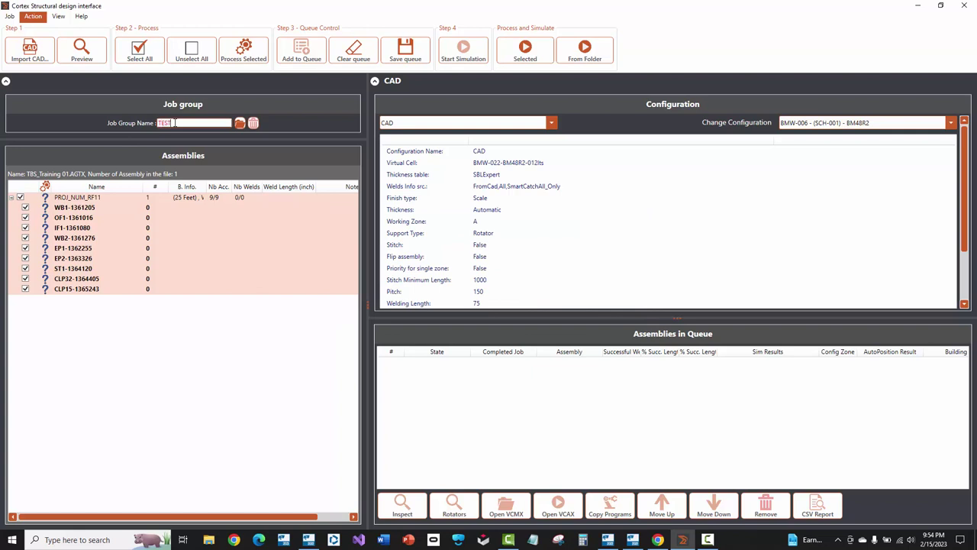
pyautogui.click(238, 52)
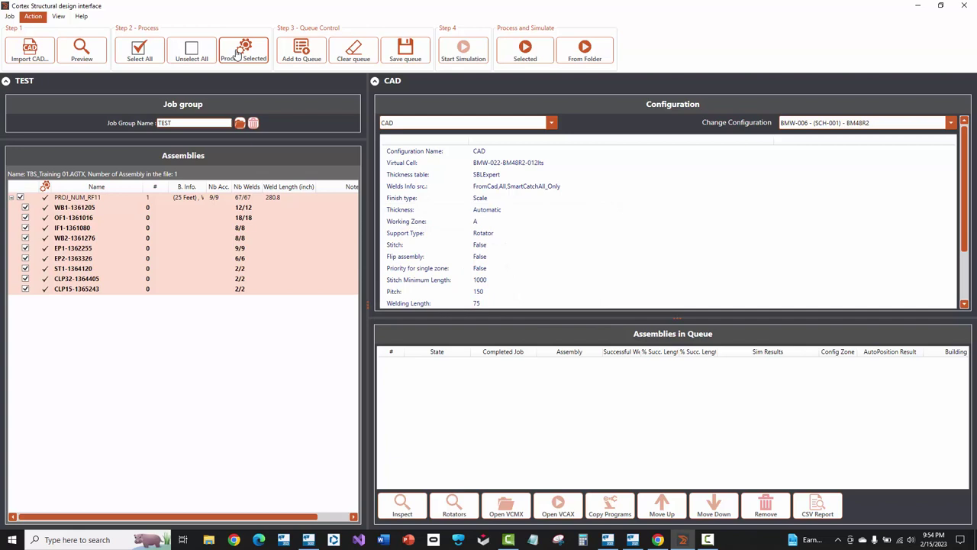
# Add the processed PROJ_NUM_RF11 assembly to the queue and open it for inspection.
pyautogui.click(315, 55)
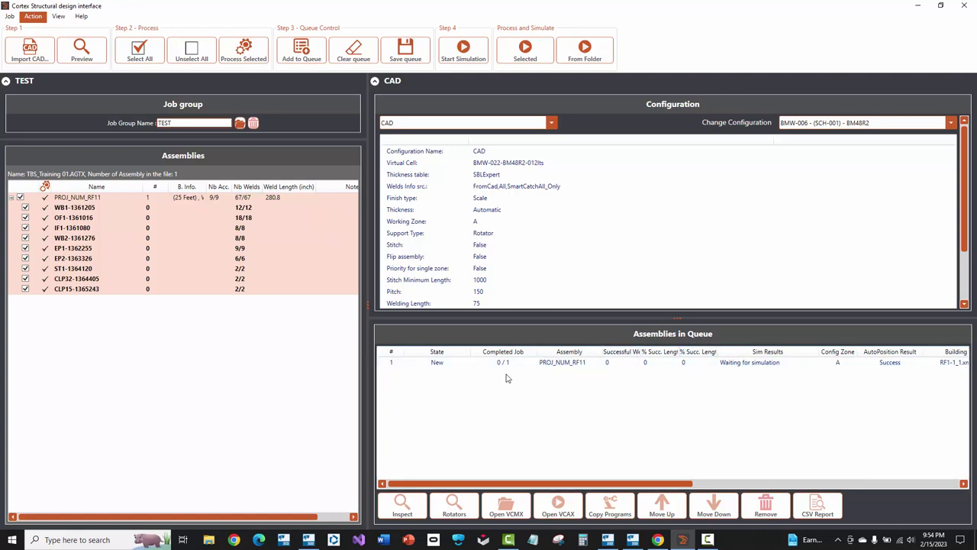
pyautogui.click(405, 369)
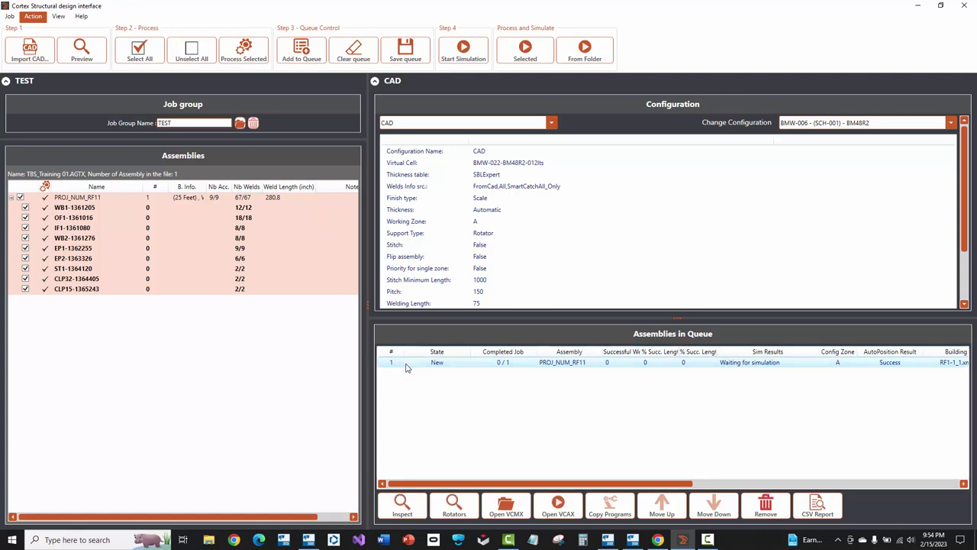
pyautogui.click(417, 508)
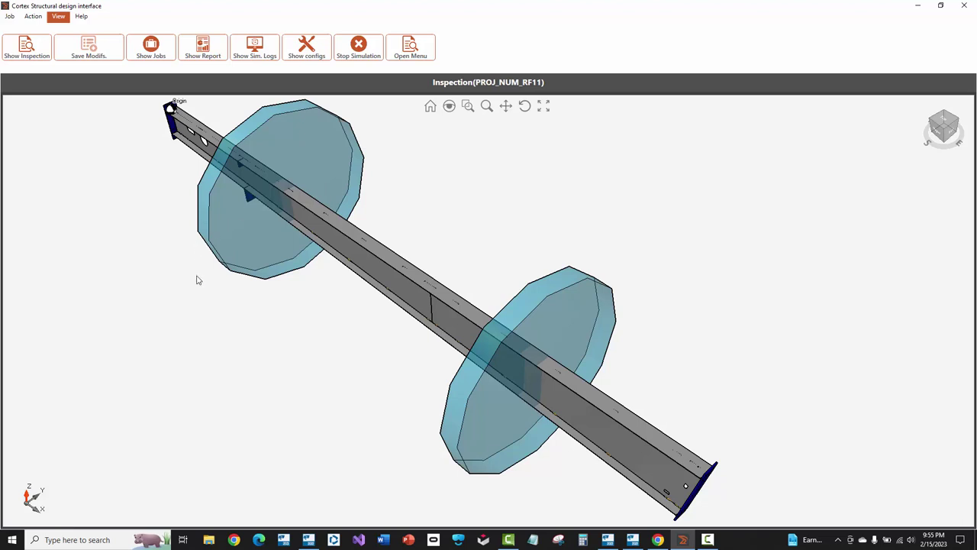
# Examine the rafter in the 3D inspection view, focusing on the welds around the end plate nearest the origin.
pyautogui.moveTo(221, 329); pyautogui.dragTo(433, 216)
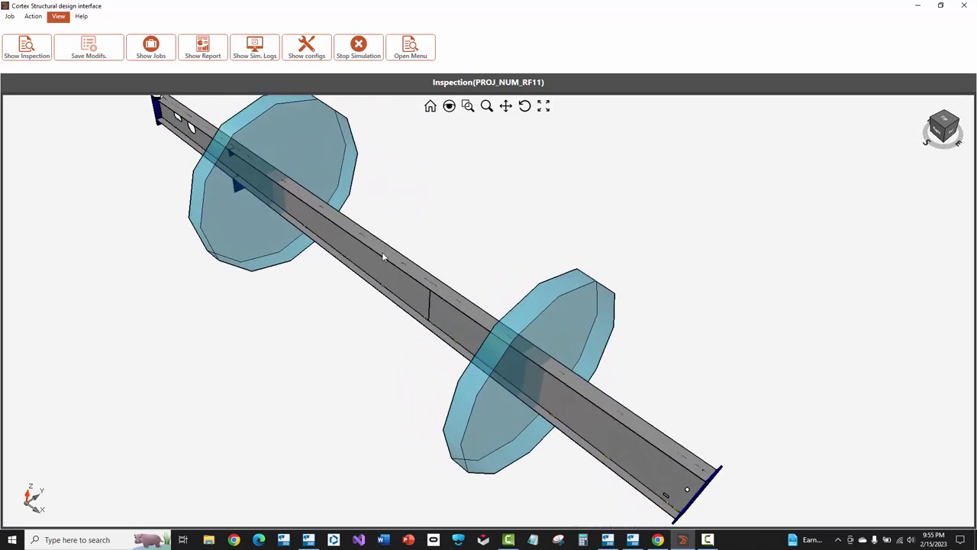
pyautogui.moveTo(192, 305); pyautogui.dragTo(191, 367)
pyautogui.scroll(1, 159, 347)
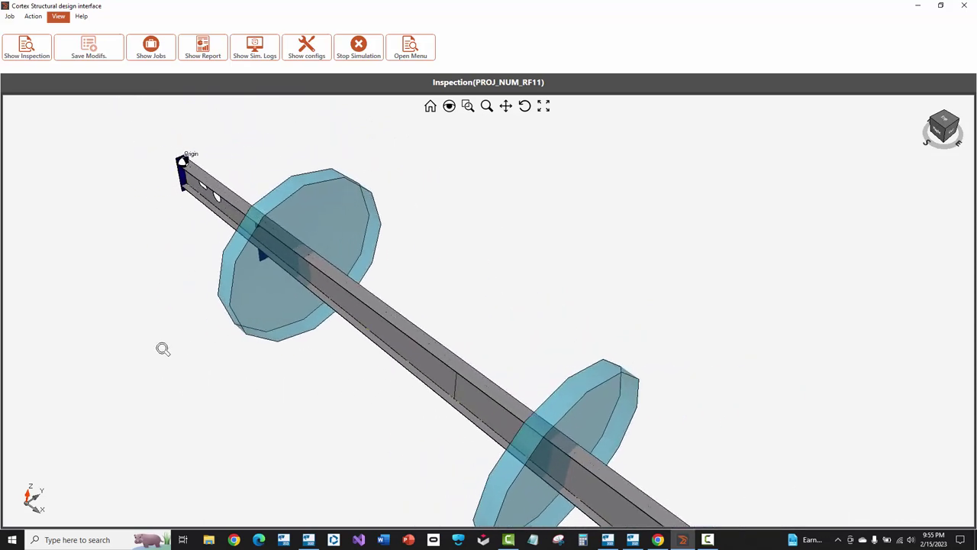
pyautogui.scroll(3, 186, 338)
pyautogui.scroll(-3, 185, 338)
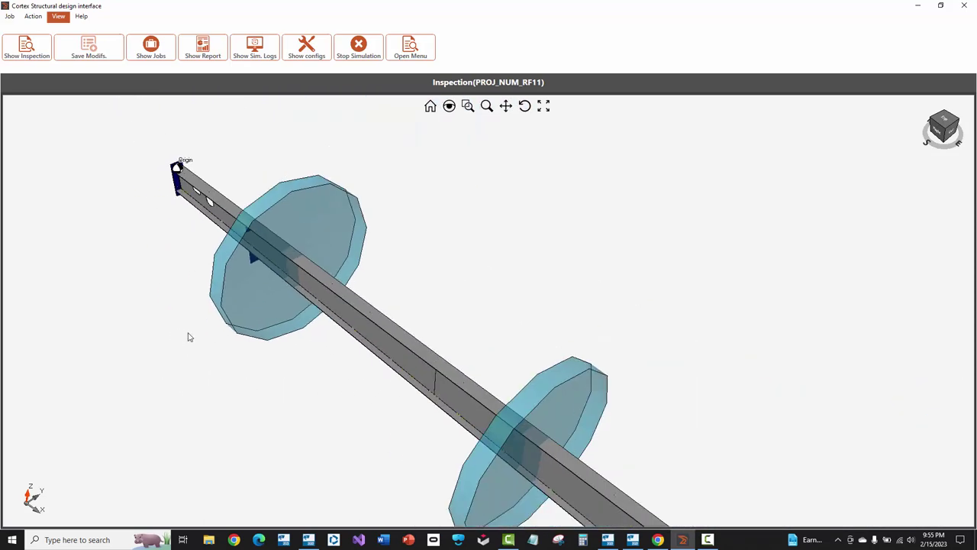
pyautogui.scroll(4, 186, 338)
pyautogui.scroll(2, 135, 128)
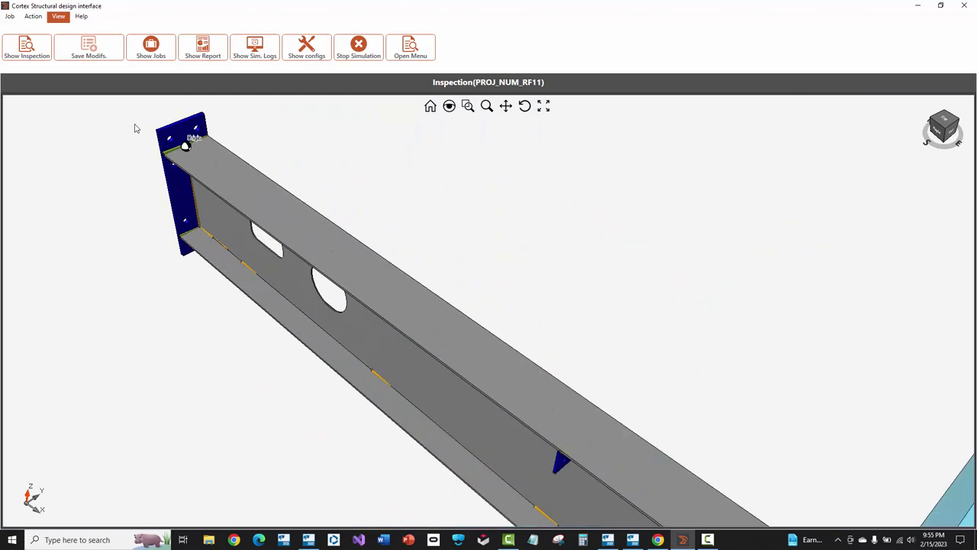
pyautogui.scroll(1, 136, 134)
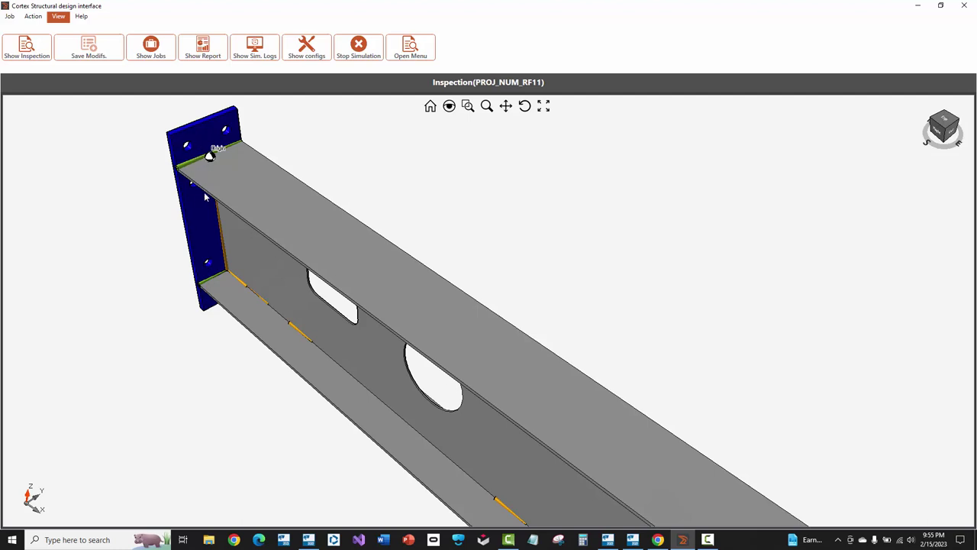
pyautogui.scroll(-2, 206, 214)
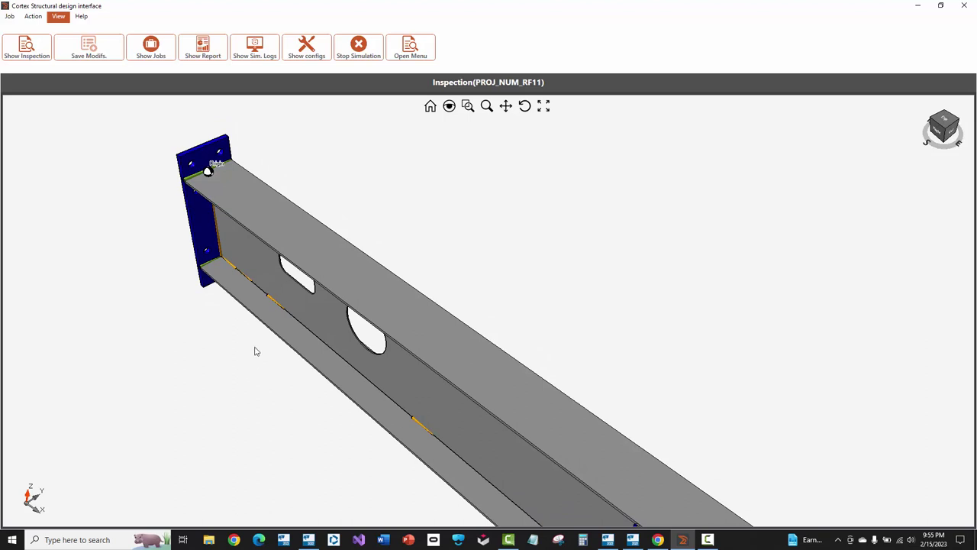
# Examine the flange, web and gusset welds near the origin end plate from both sides of the rafter.
pyautogui.moveTo(284, 427); pyautogui.dragTo(424, 425)
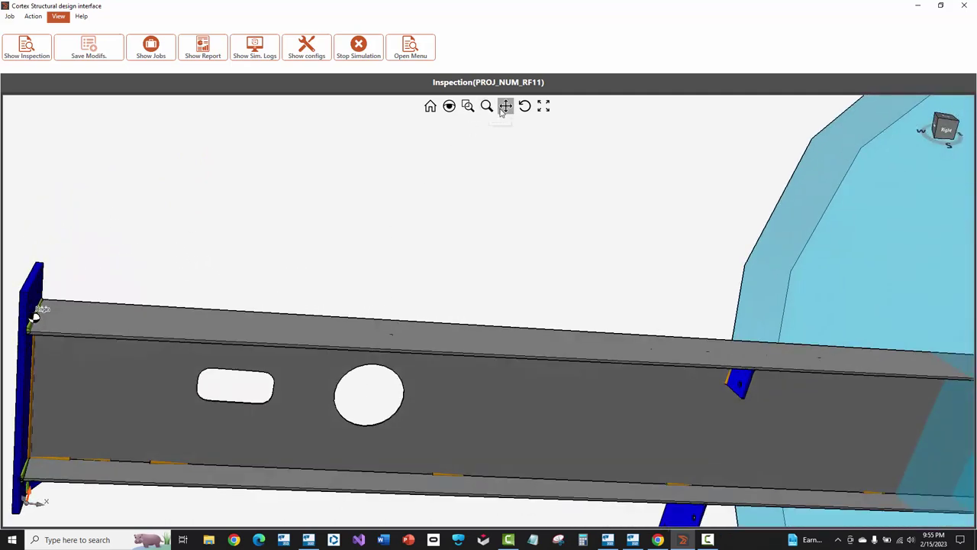
pyautogui.click(525, 105)
pyautogui.moveTo(400, 175); pyautogui.dragTo(338, 403)
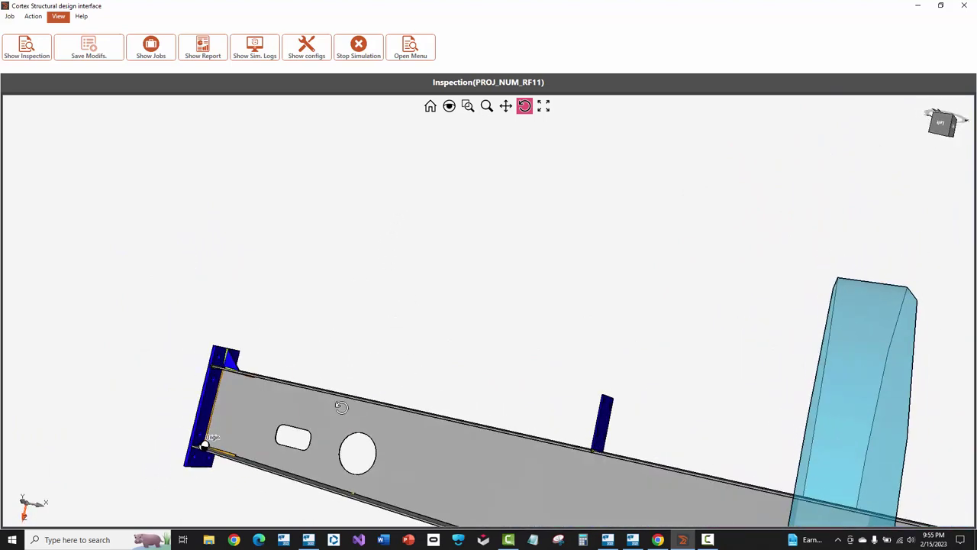
pyautogui.moveTo(297, 456); pyautogui.dragTo(264, 254)
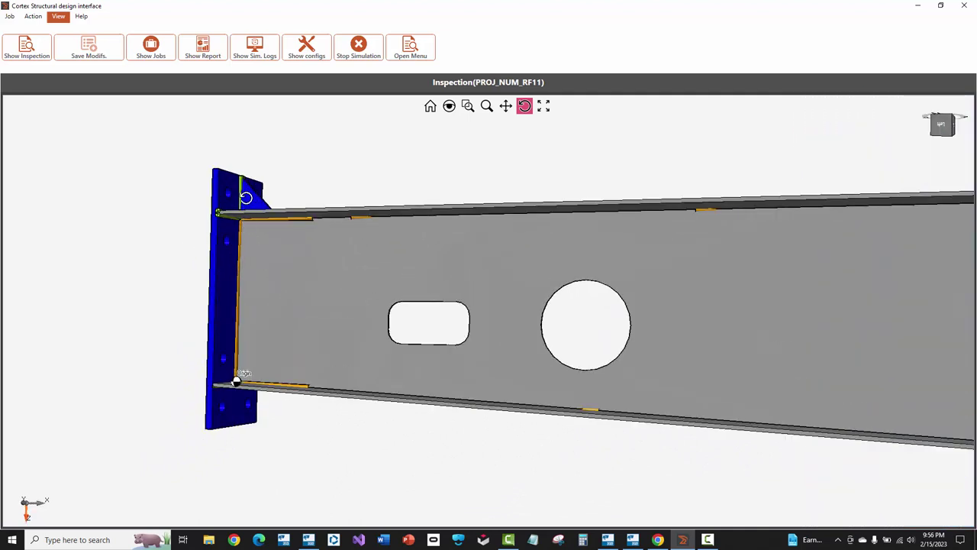
pyautogui.scroll(2, 242, 190)
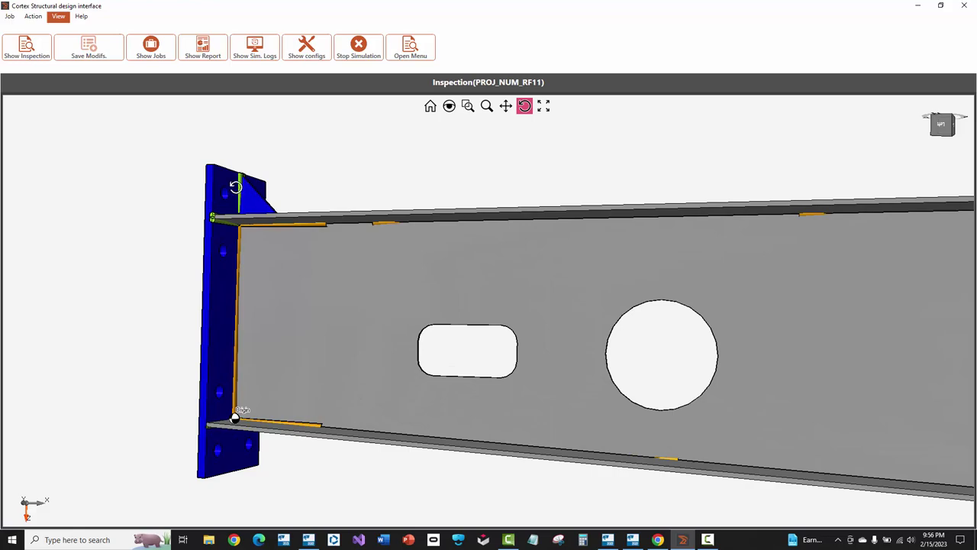
# Switch to Tekla Structures to compare the welds at the rafter's gusseted end plate, and return to the Cortex inspection.
pyautogui.click(284, 539)
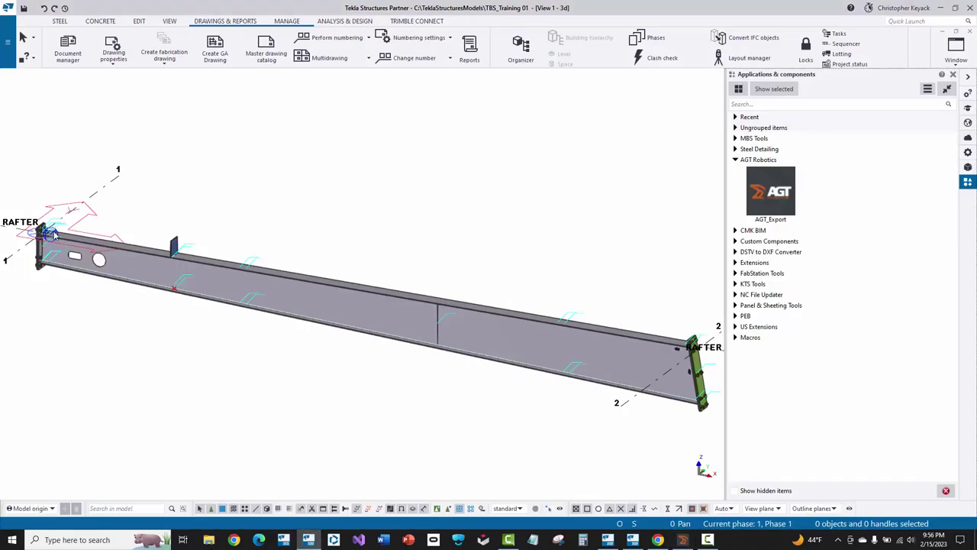
pyautogui.scroll(4, 87, 194)
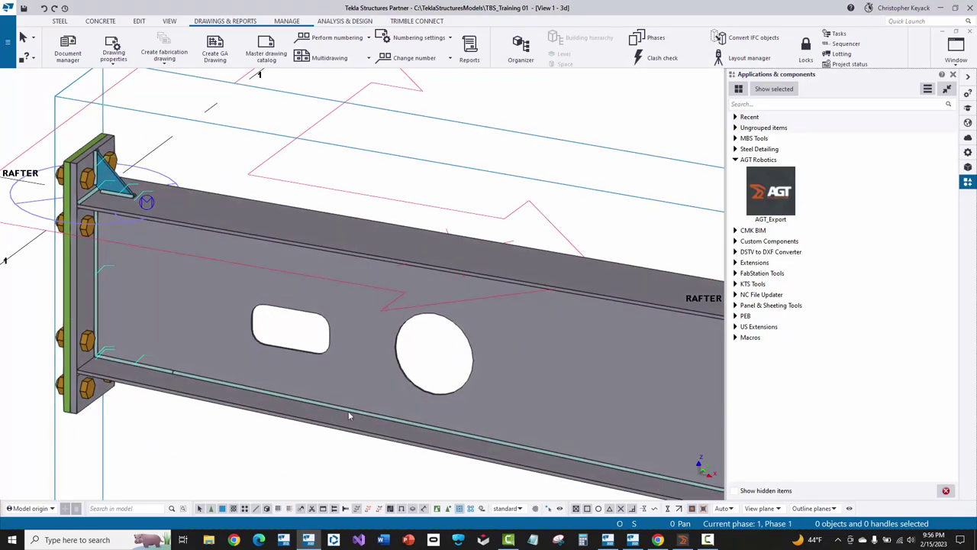
pyautogui.click(607, 540)
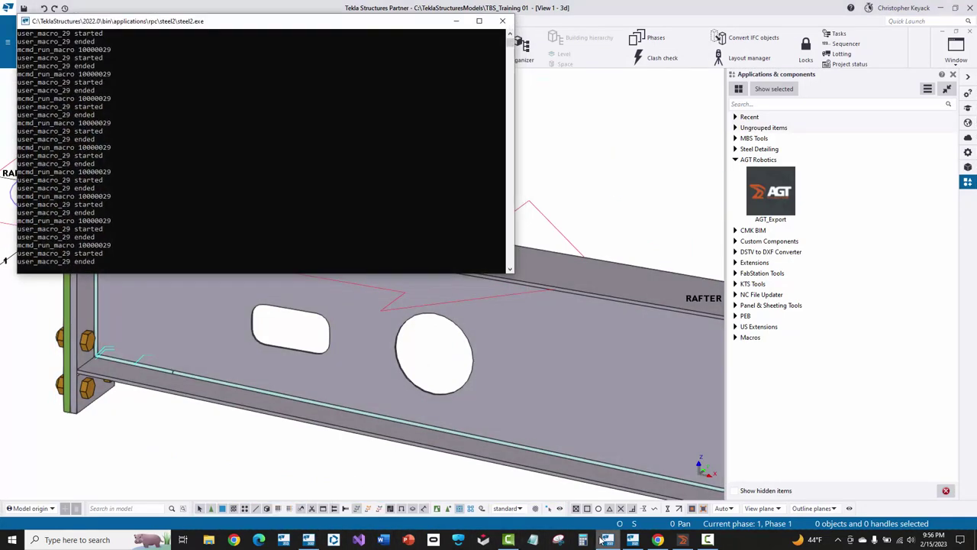
pyautogui.click(682, 540)
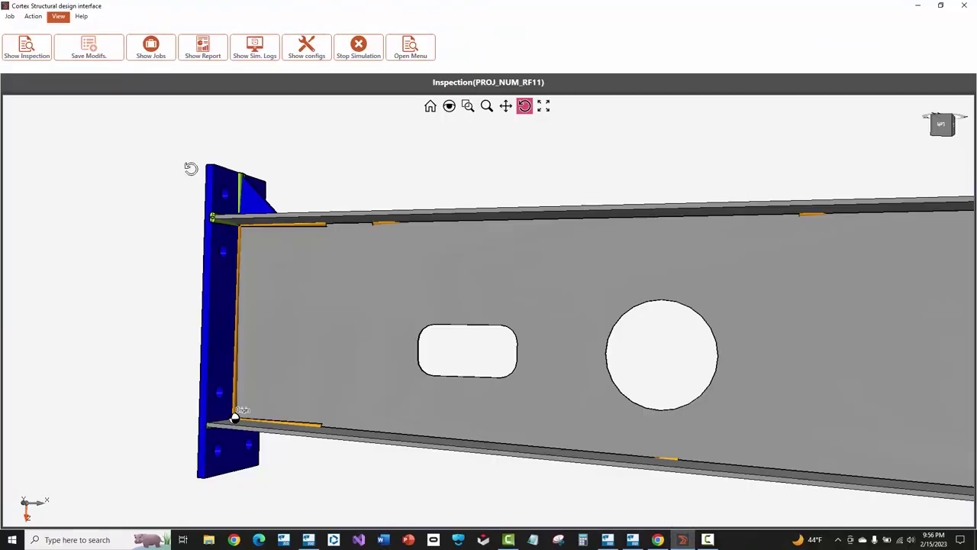
# Inspect the weld info of the web-to-flange weld adjoining the gusseted end plate, checking its filter reason.
pyautogui.click(505, 105)
pyautogui.scroll(5, 216, 190)
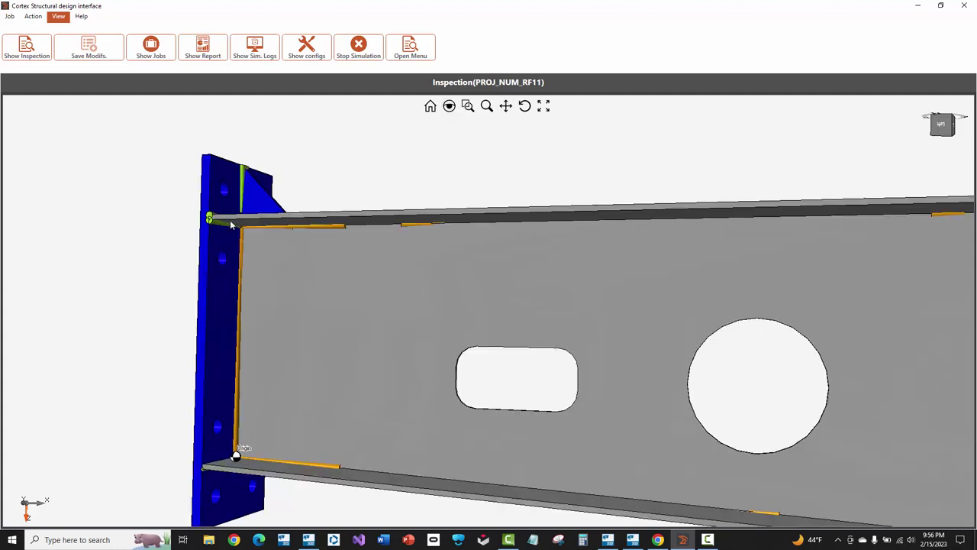
pyautogui.scroll(3, 262, 279)
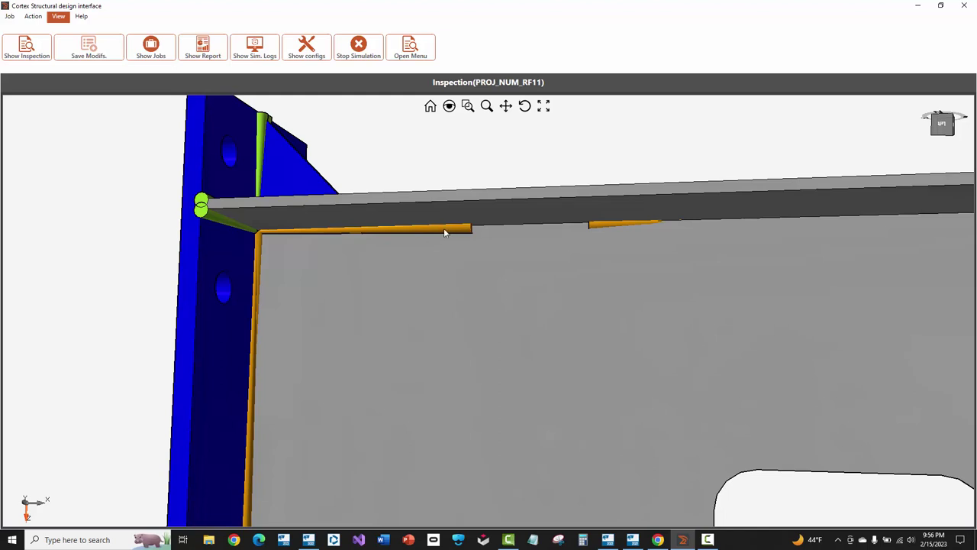
pyautogui.scroll(2, 444, 232)
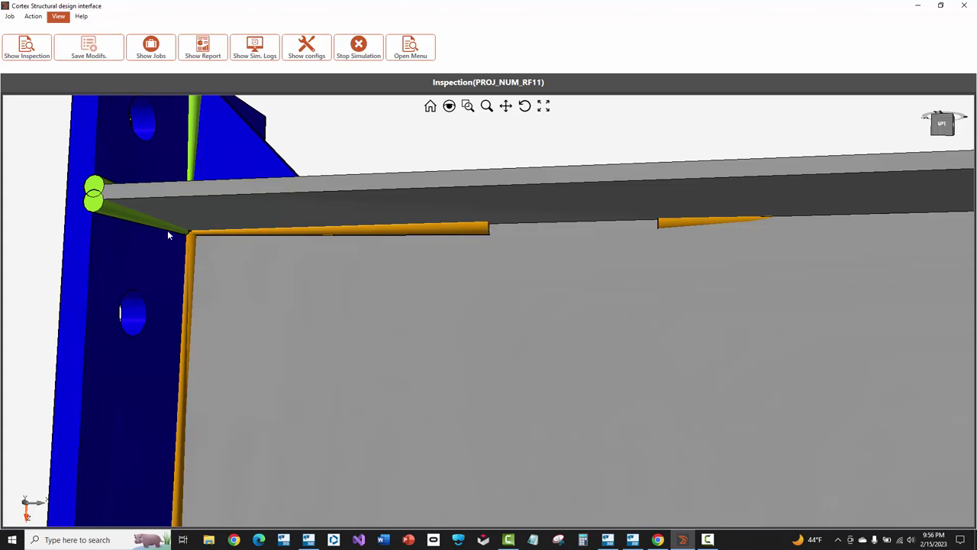
pyautogui.scroll(-4, 317, 238)
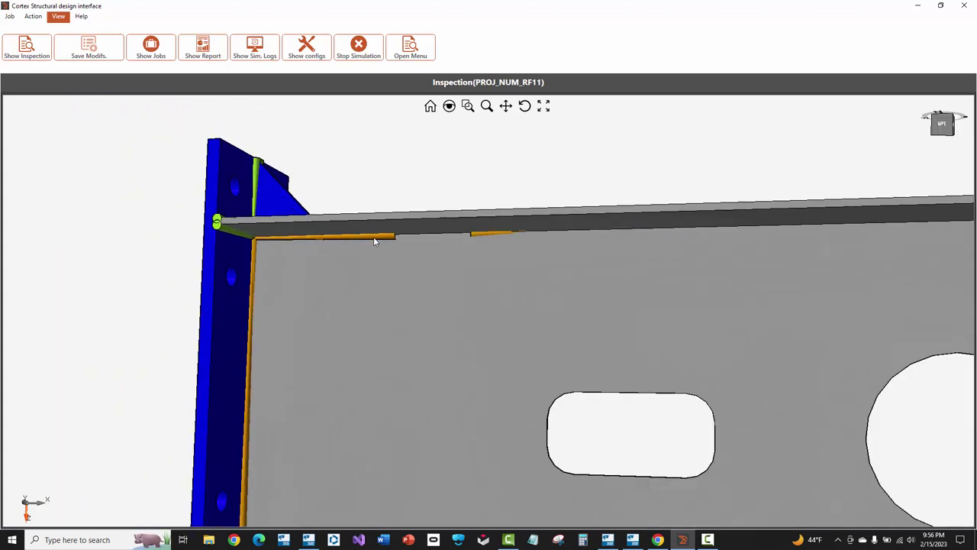
pyautogui.click(374, 238)
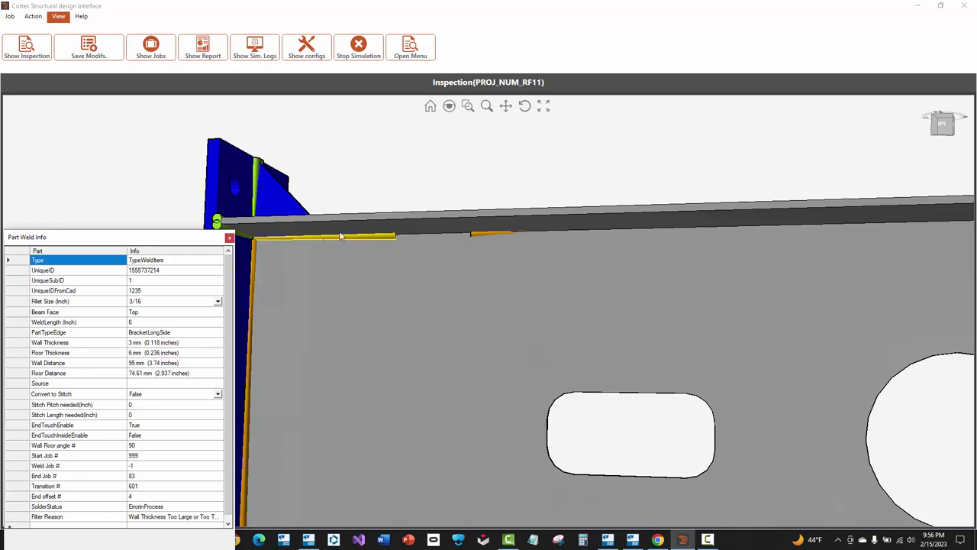
pyautogui.scroll(-1, 168, 397)
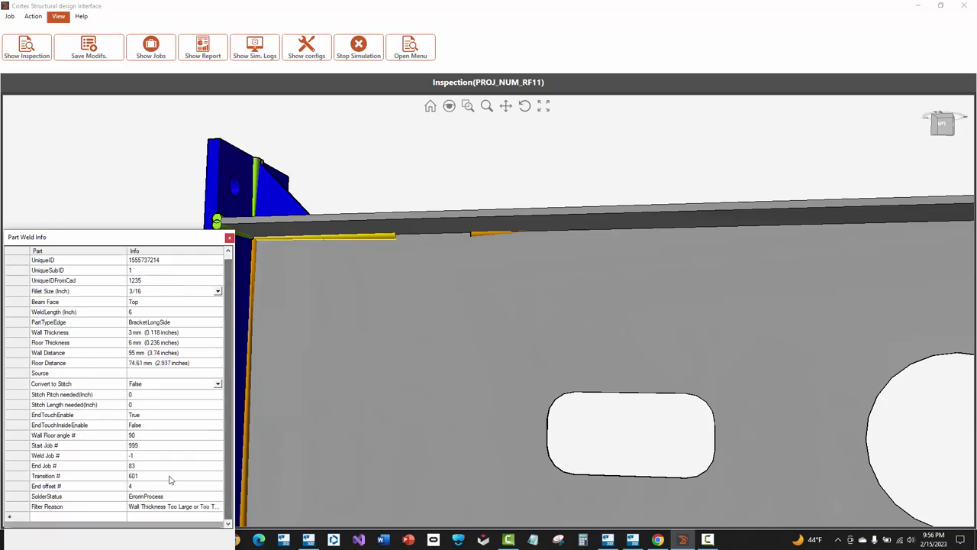
pyautogui.click(96, 507)
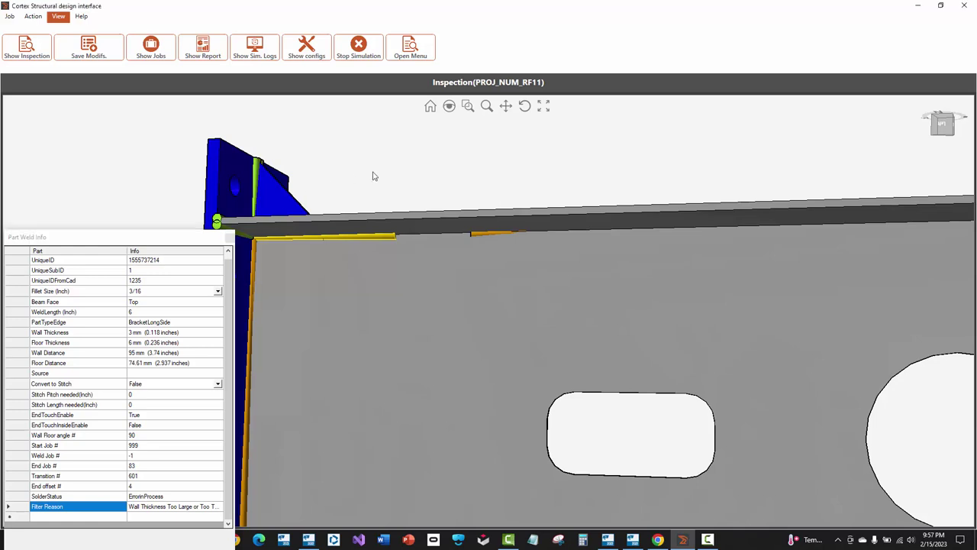
# Inspect the weld info of the weld between the gusset and the end plate, and close the information window.
pyautogui.scroll(5, 251, 169)
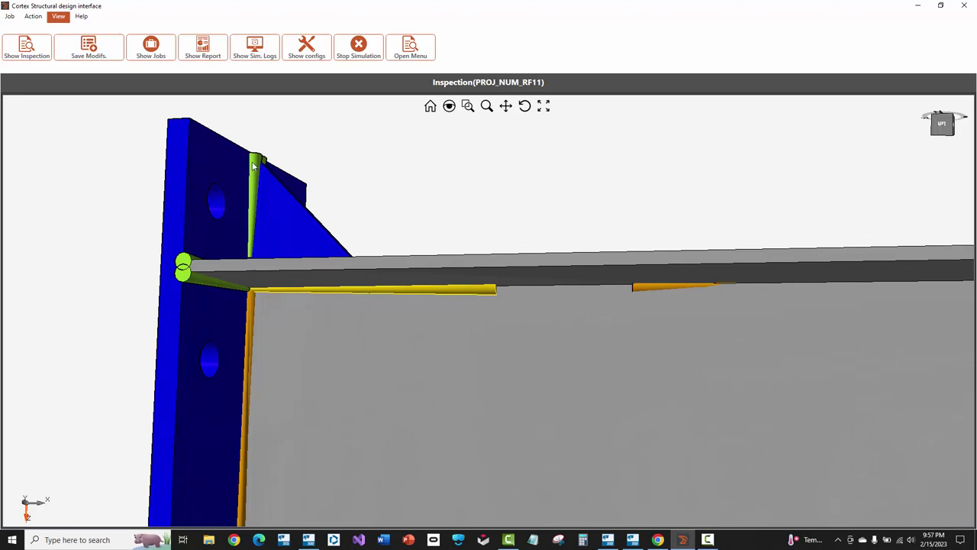
pyautogui.doubleClick(254, 164)
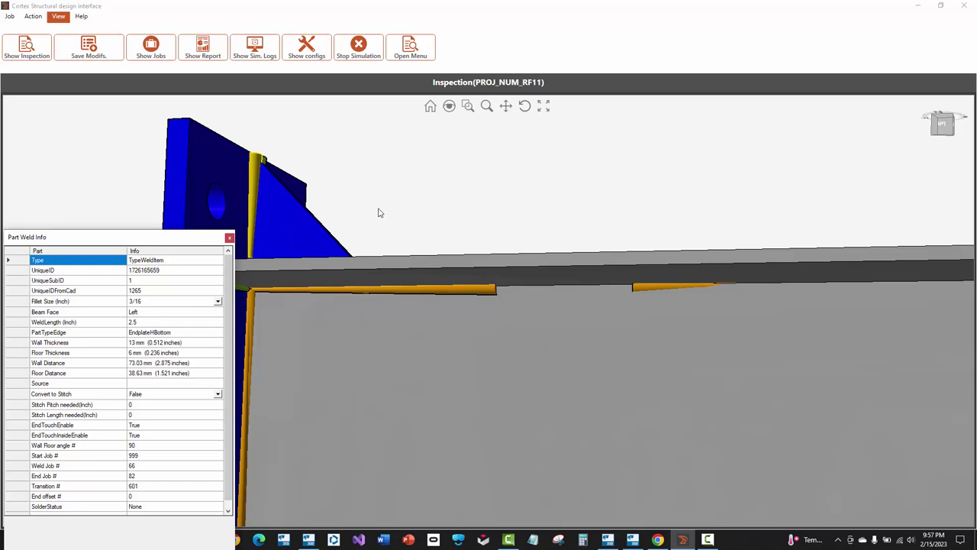
pyautogui.press('Escape')
pyautogui.scroll(-3, 490, 245)
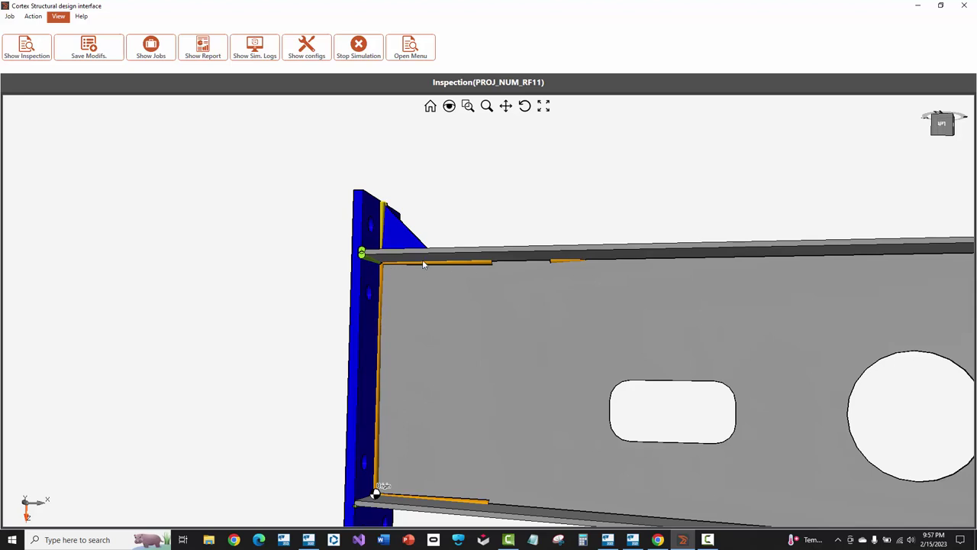
# Inspect the weld info of the weld under the upper flange at the gusseted end plate, and close the information window.
pyautogui.scroll(1, 499, 263)
pyautogui.scroll(-2, 501, 264)
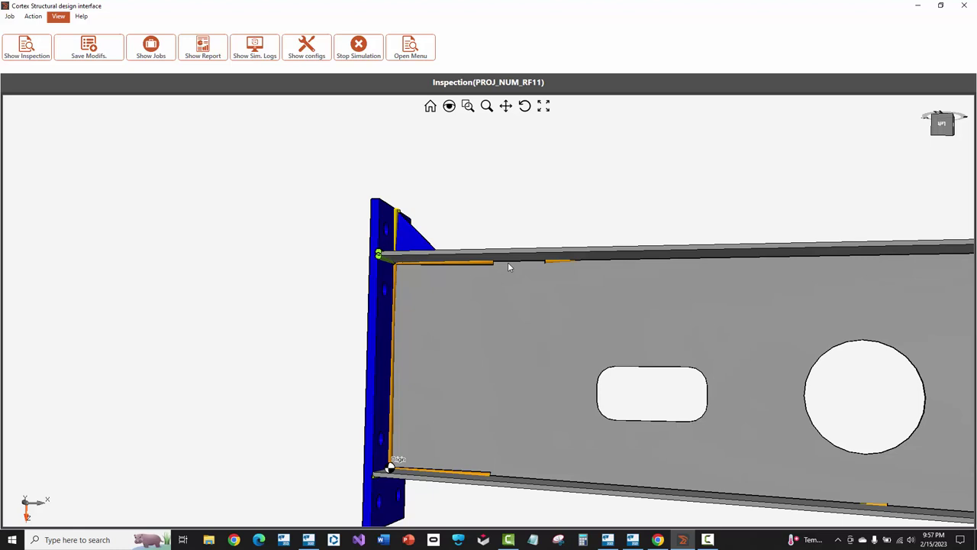
pyautogui.scroll(5, 382, 259)
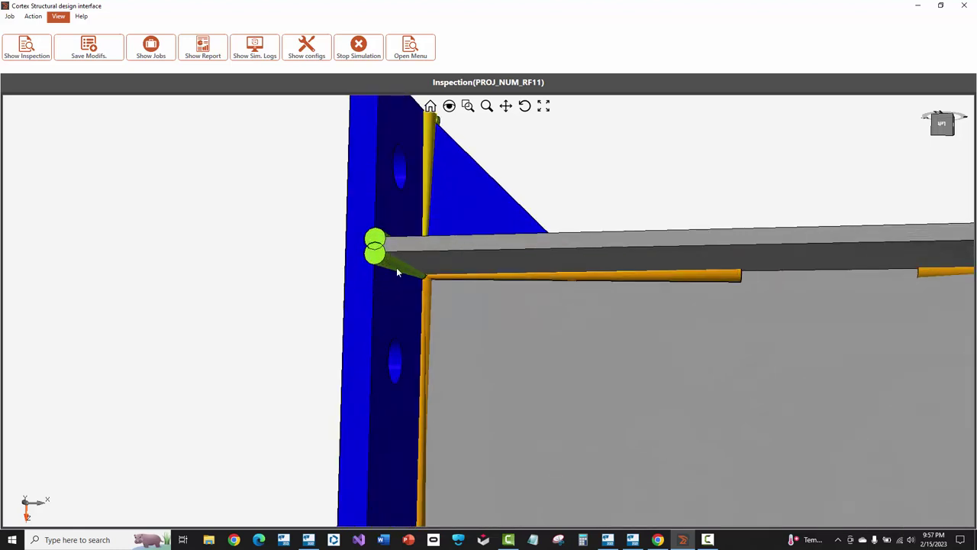
pyautogui.click(391, 273)
pyautogui.scroll(2, 389, 274)
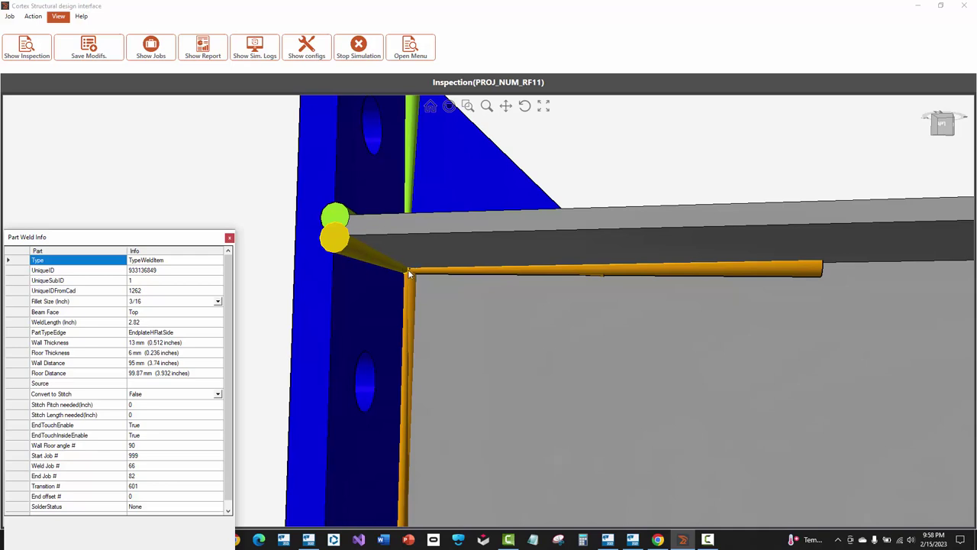
pyautogui.scroll(-2, 408, 273)
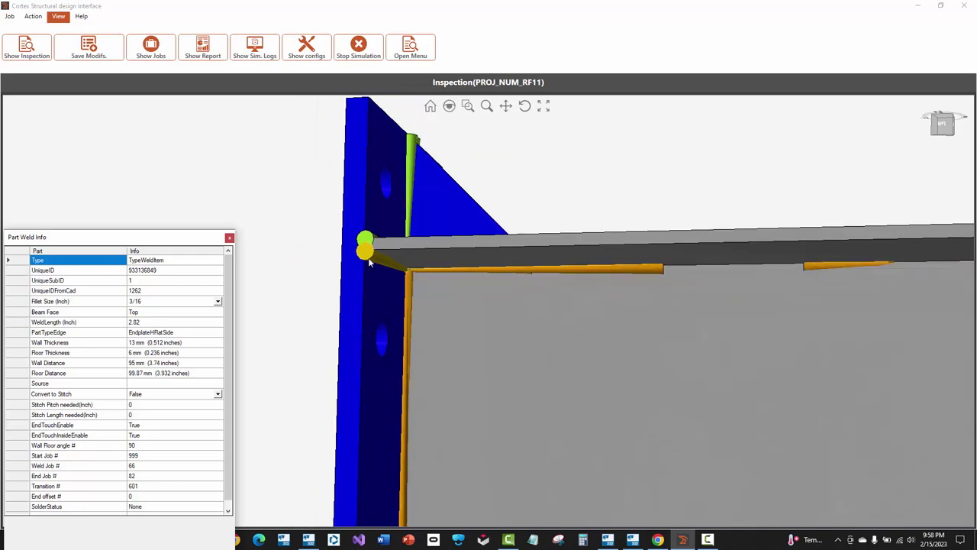
pyautogui.click(299, 247)
# Inspect the weld info and extent of the weld under the lower flange at the origin end plate.
pyautogui.moveTo(430, 240); pyautogui.dragTo(452, 158)
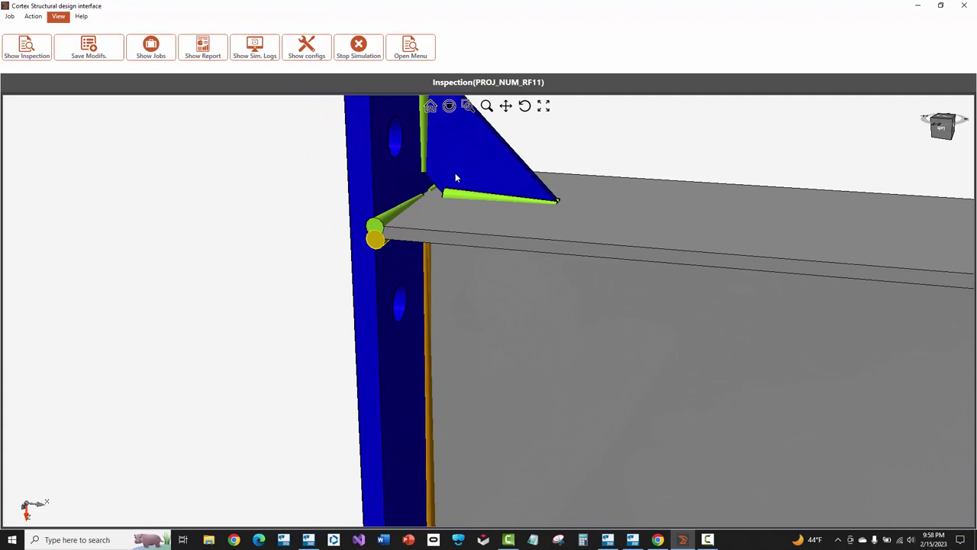
pyautogui.scroll(-5, 389, 214)
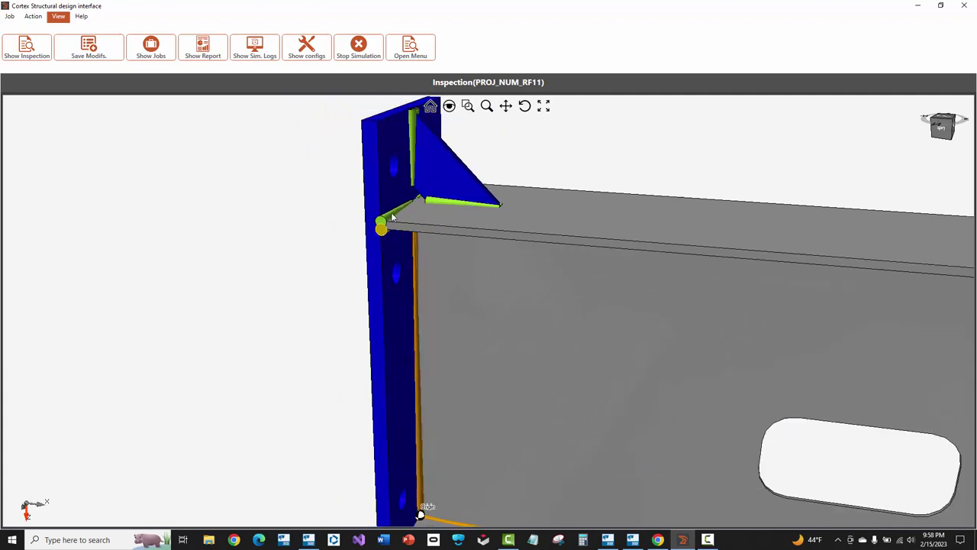
pyautogui.scroll(2, 398, 439)
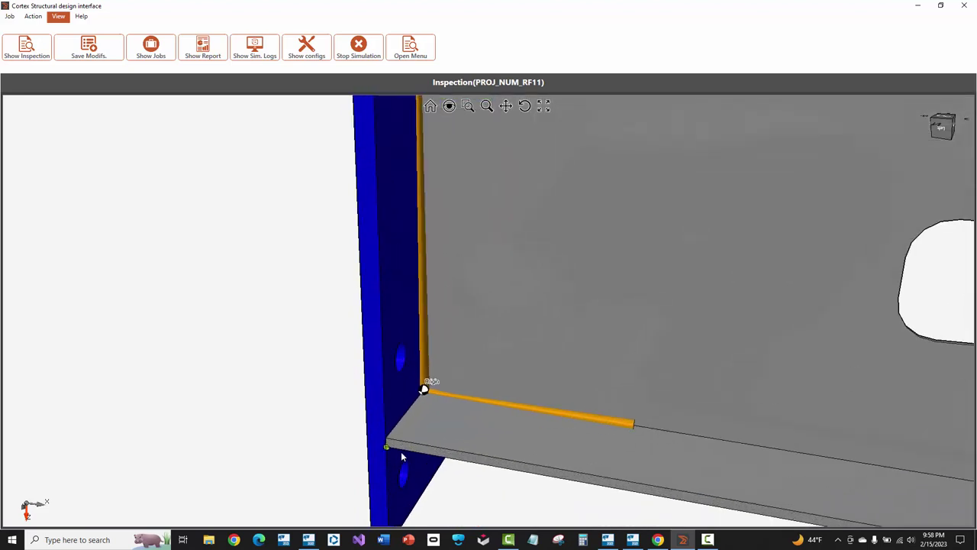
pyautogui.scroll(3, 401, 451)
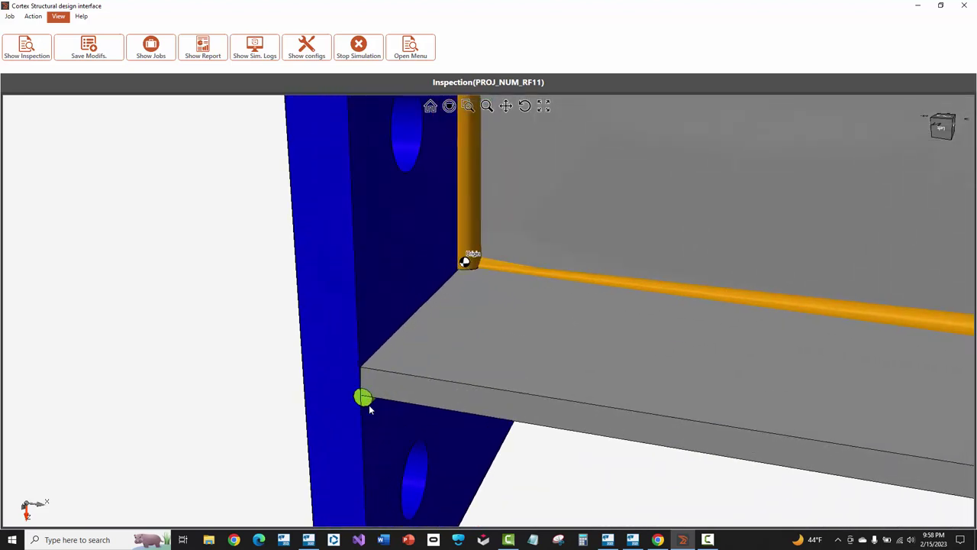
pyautogui.click(369, 406)
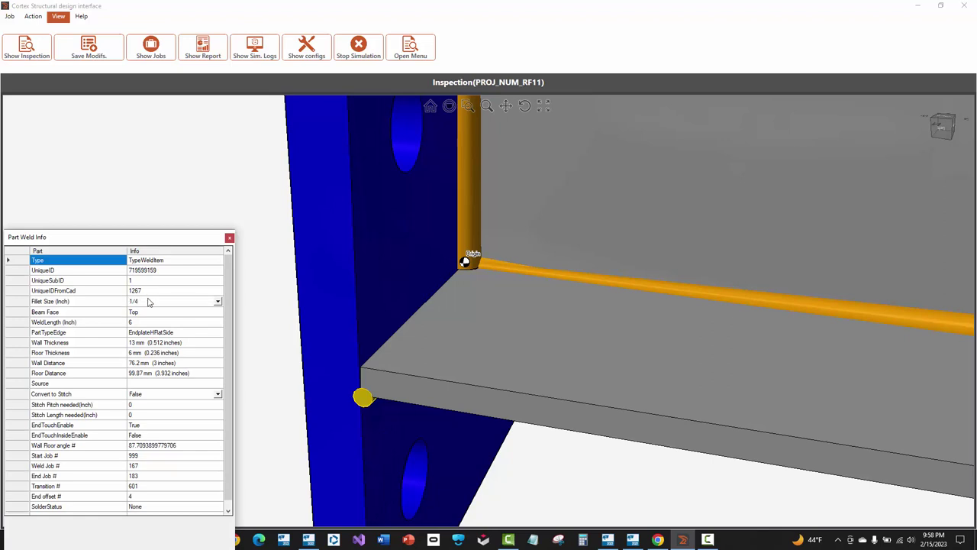
pyautogui.moveTo(362, 332); pyautogui.dragTo(301, 396, button='middle')
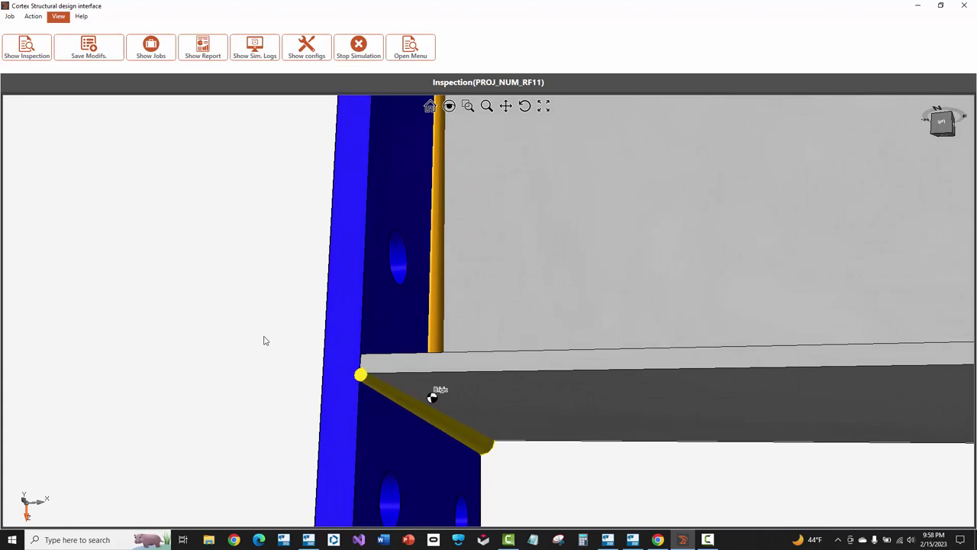
# Examine the welds joining the upright bolted plate to the rafter's upper flange.
pyautogui.scroll(-5, 252, 337)
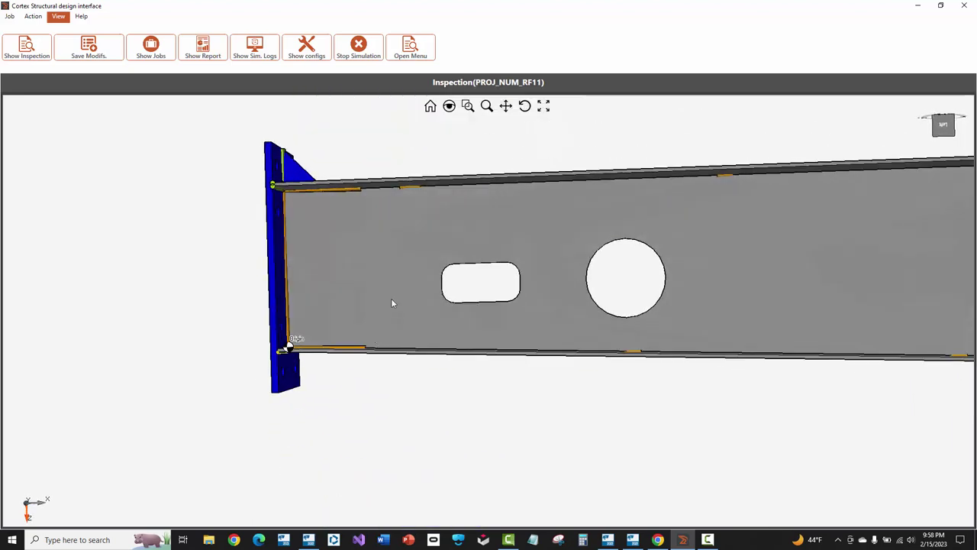
pyautogui.scroll(-3, 391, 297)
pyautogui.scroll(5, 909, 198)
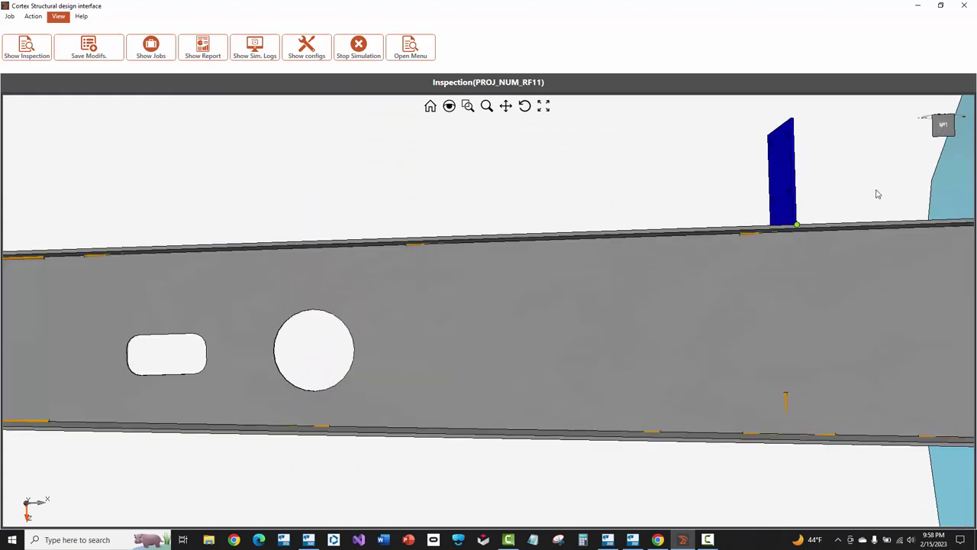
pyautogui.moveTo(707, 305); pyautogui.dragTo(763, 333, button='middle')
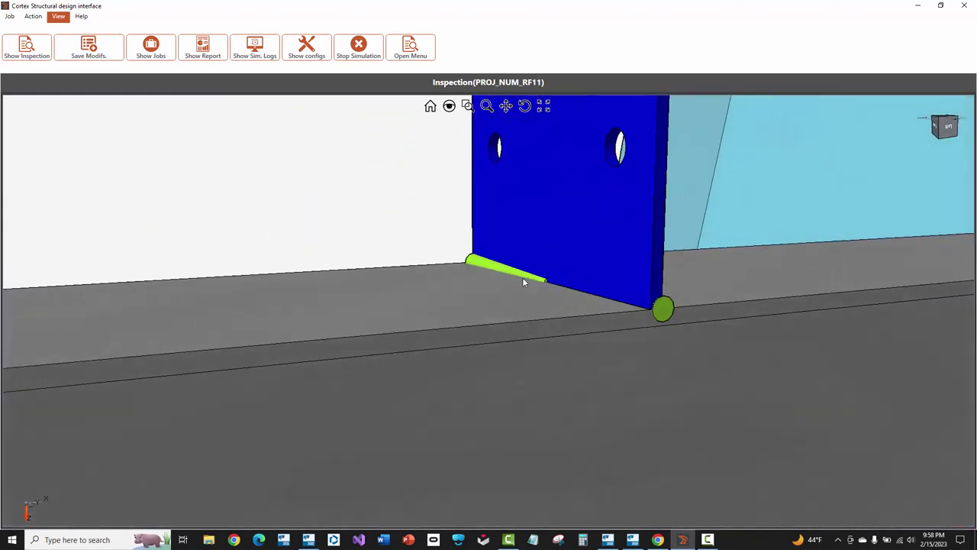
pyautogui.moveTo(524, 277); pyautogui.dragTo(309, 308, button='middle')
# Examine the rafter's mid-span, including the two transparent blue discs, the flange stitch welds and the web splice.
pyautogui.scroll(-5, 308, 308)
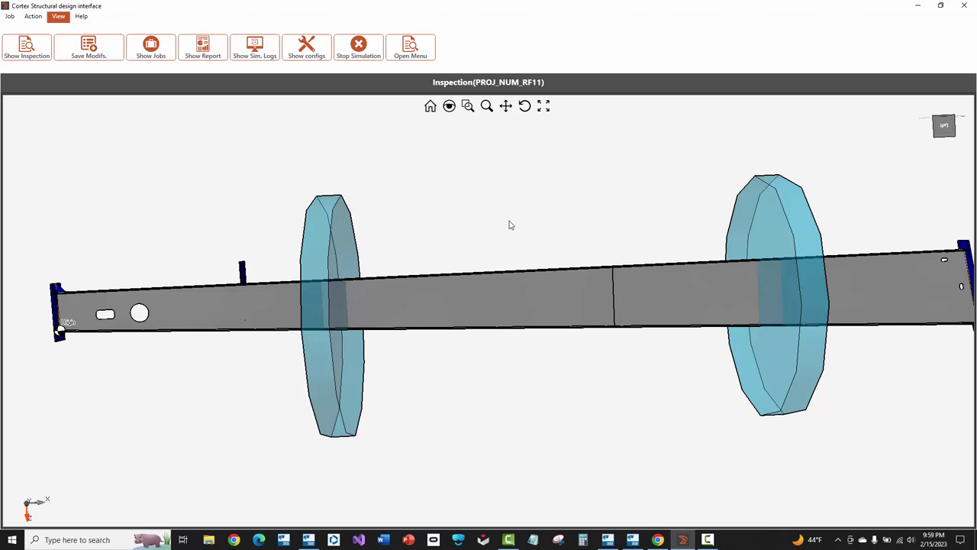
pyautogui.scroll(6, 338, 321)
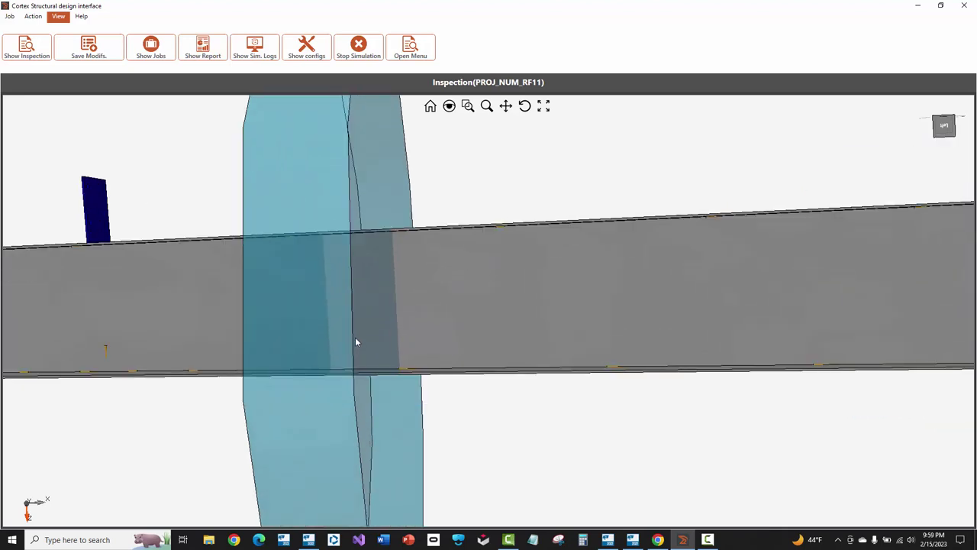
pyautogui.moveTo(299, 337); pyautogui.dragTo(309, 266)
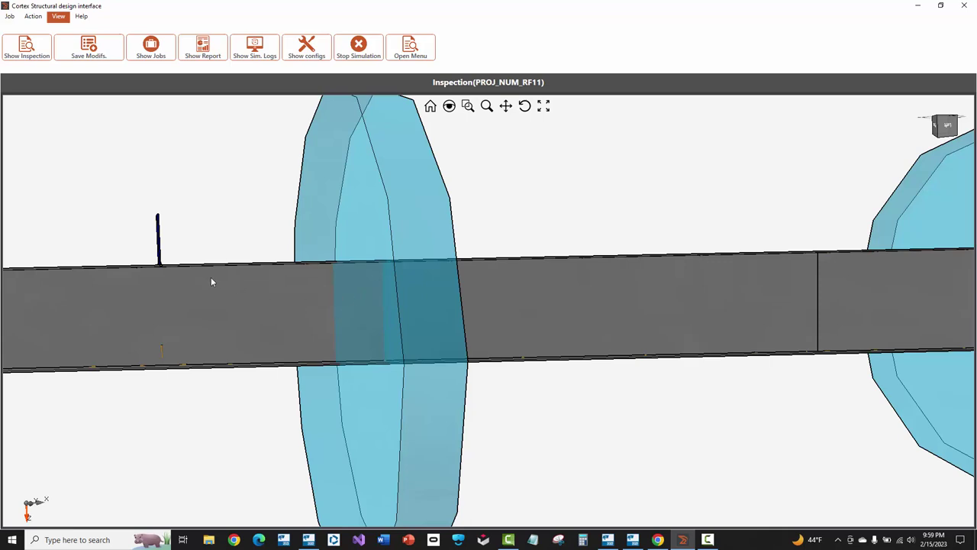
pyautogui.moveTo(211, 281); pyautogui.dragTo(148, 262)
pyautogui.scroll(-5, 158, 265)
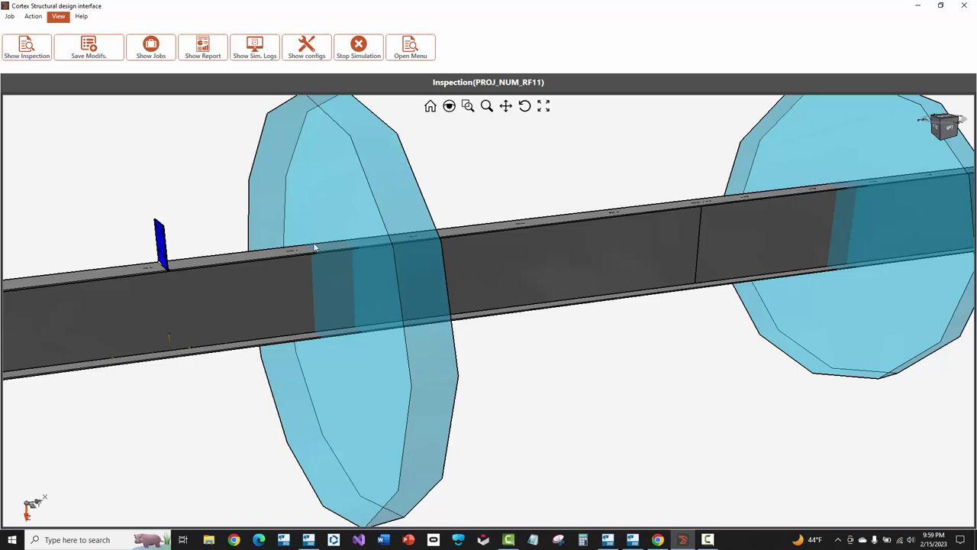
pyautogui.moveTo(698, 254); pyautogui.dragTo(414, 265)
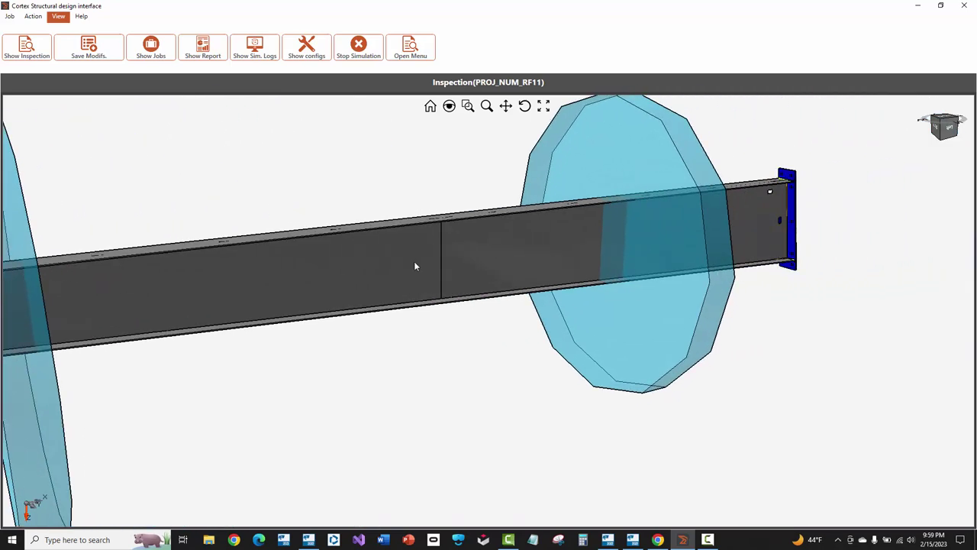
pyautogui.scroll(5, 468, 260)
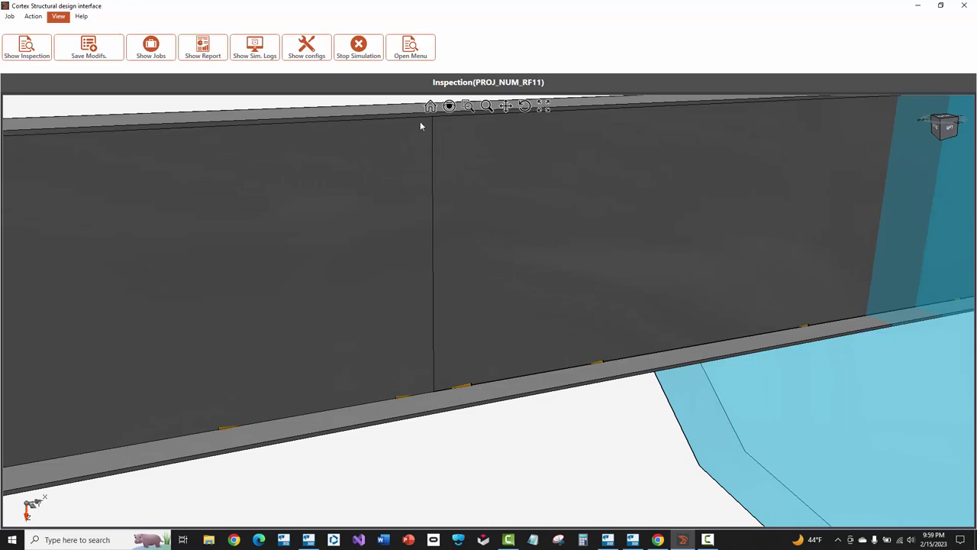
pyautogui.scroll(-2, 425, 179)
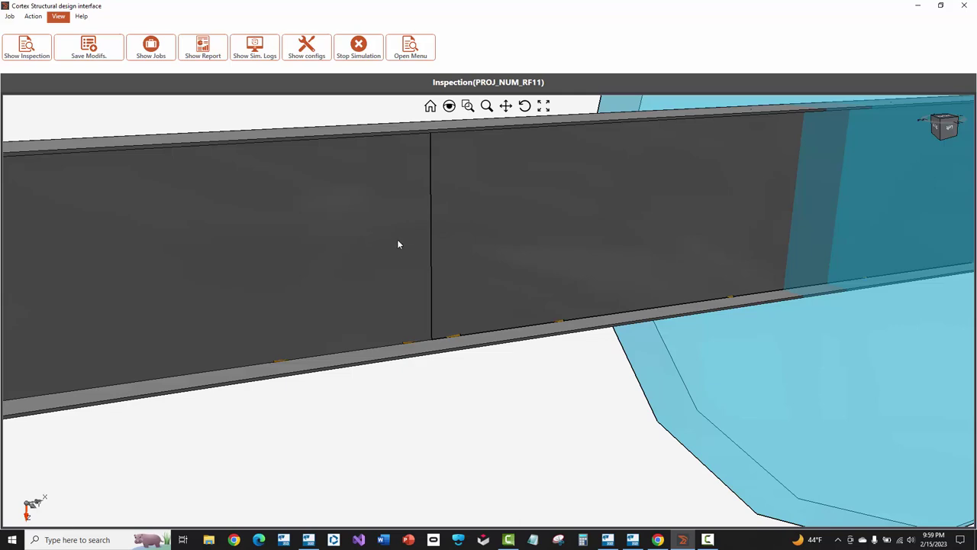
pyautogui.moveTo(398, 245); pyautogui.dragTo(447, 239)
# Inspect the weld info of both lower flange welds, above and below the flange, at the far end plate.
pyautogui.moveTo(779, 234); pyautogui.dragTo(333, 292, button='middle')
pyautogui.scroll(4, 597, 224)
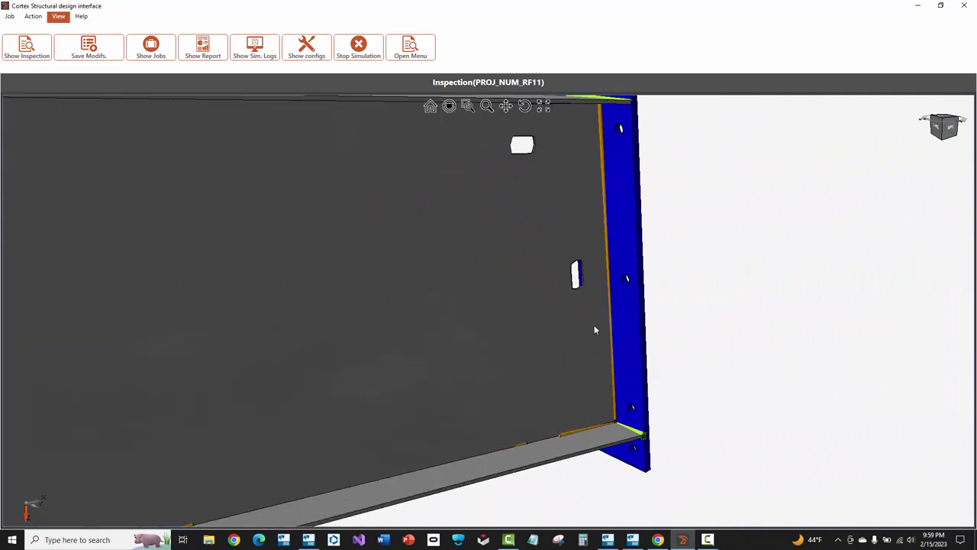
pyautogui.moveTo(594, 366); pyautogui.dragTo(418, 325, button='middle')
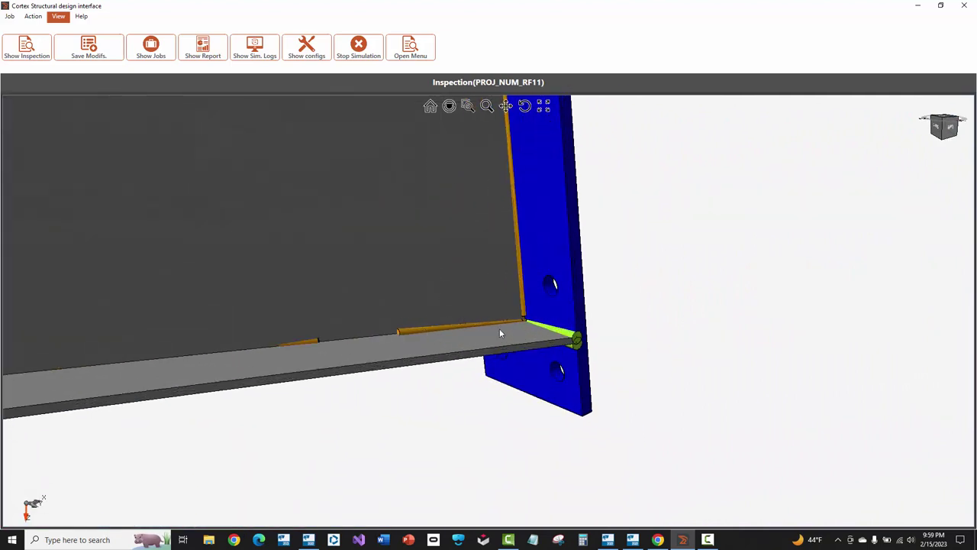
pyautogui.scroll(2, 567, 329)
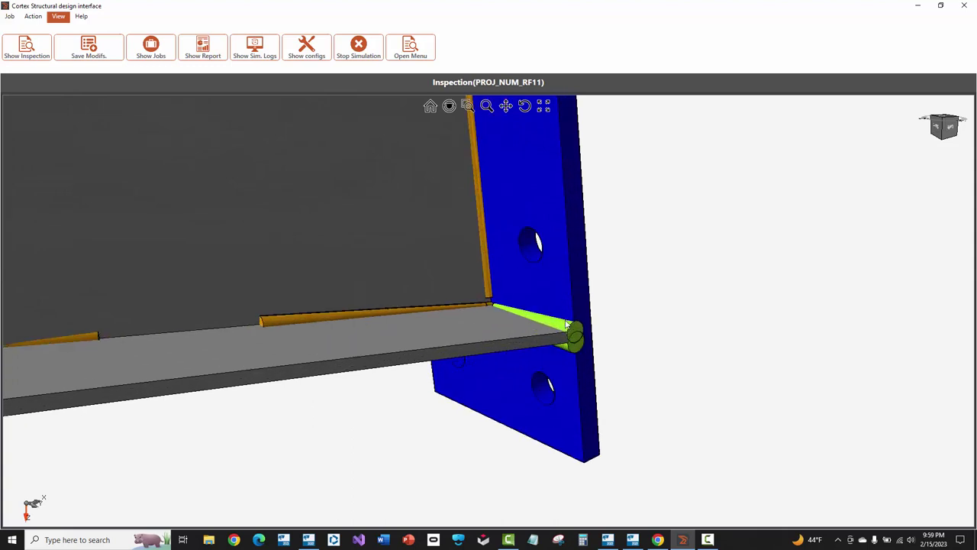
pyautogui.doubleClick(566, 326)
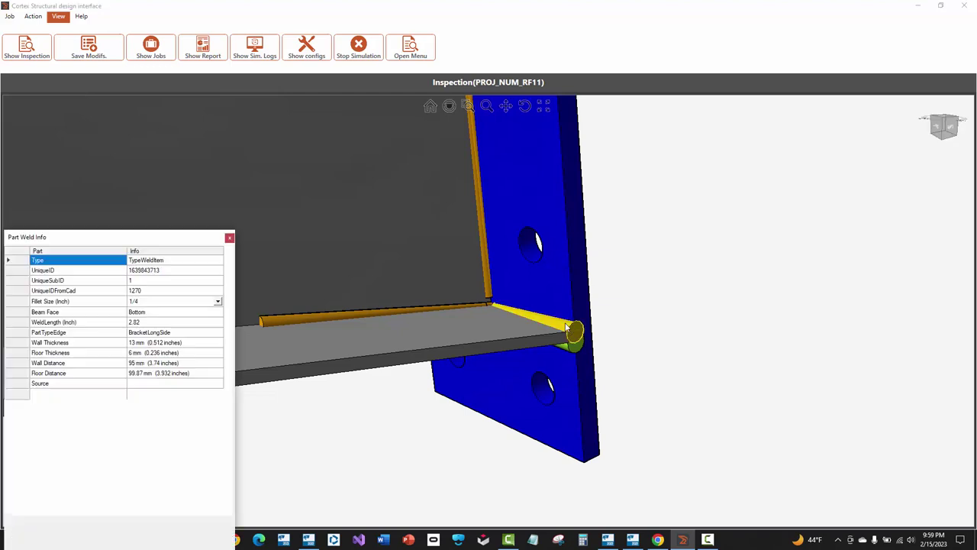
pyautogui.scroll(2, 568, 355)
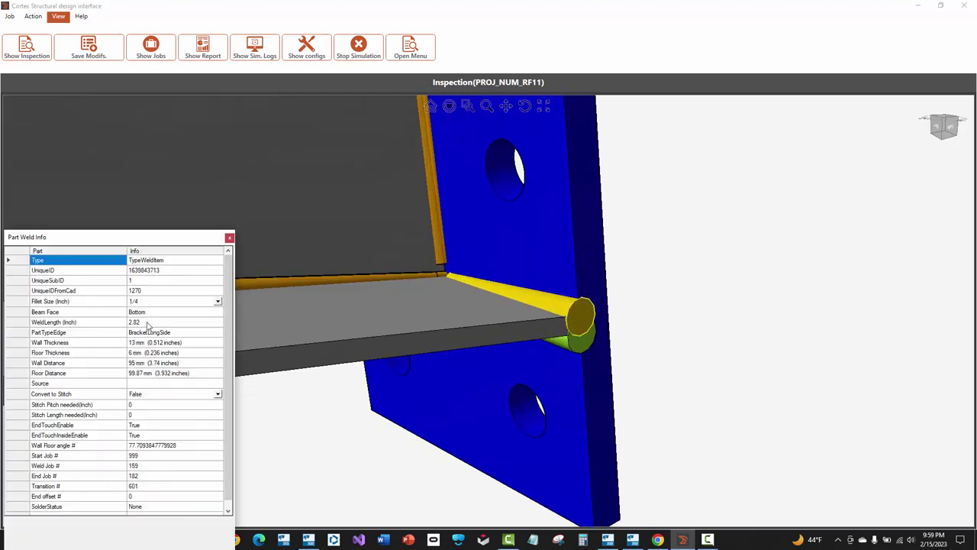
pyautogui.doubleClick(559, 345)
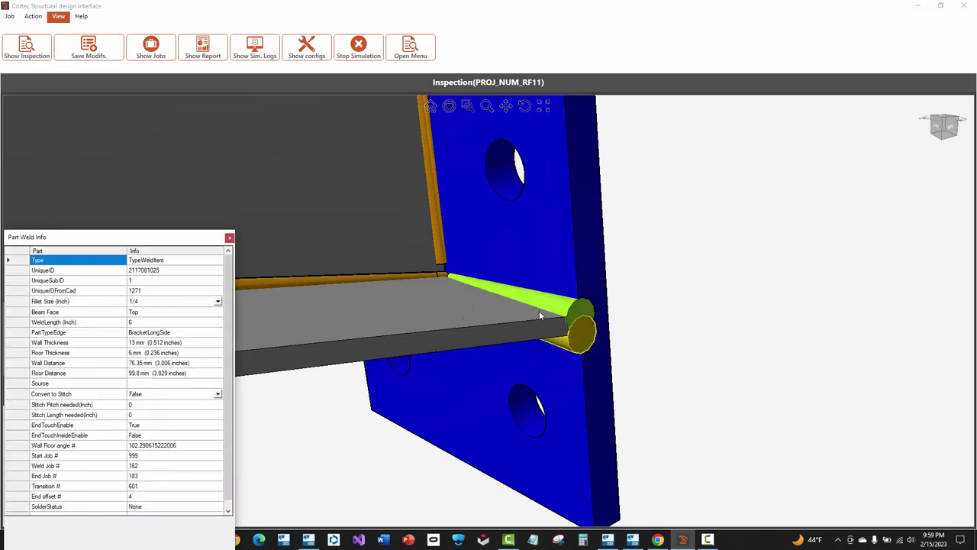
# Switch to Tekla Structures and check the above-line and below-line sizes of the lower flange weld at the far end plate.
pyautogui.click(308, 539)
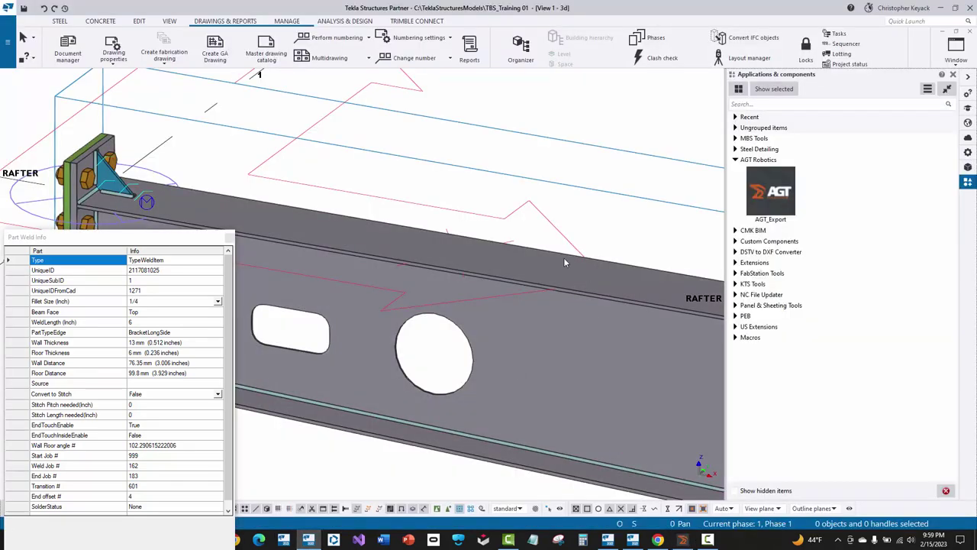
pyautogui.scroll(-5, 432, 176)
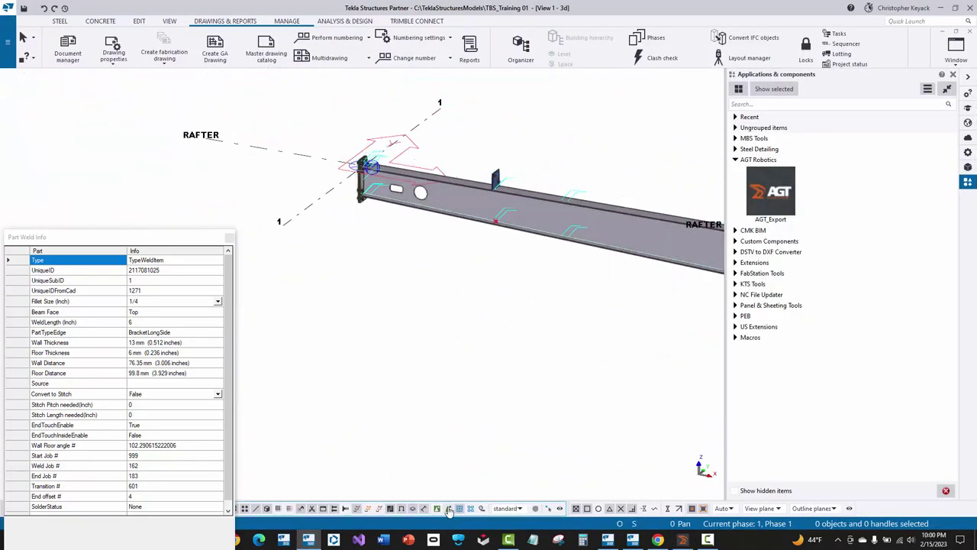
pyautogui.moveTo(600, 335); pyautogui.dragTo(446, 171, button='middle')
pyautogui.scroll(5, 607, 107)
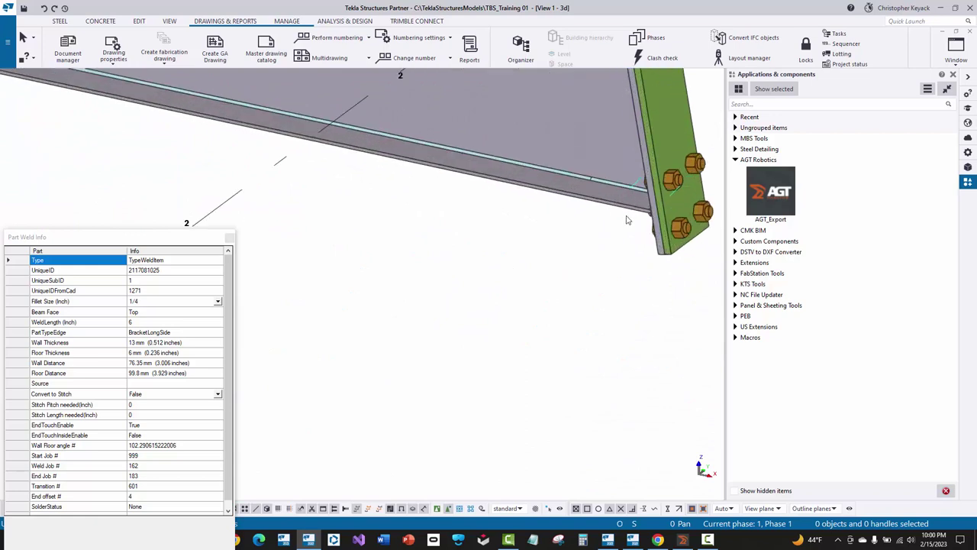
pyautogui.doubleClick(676, 208)
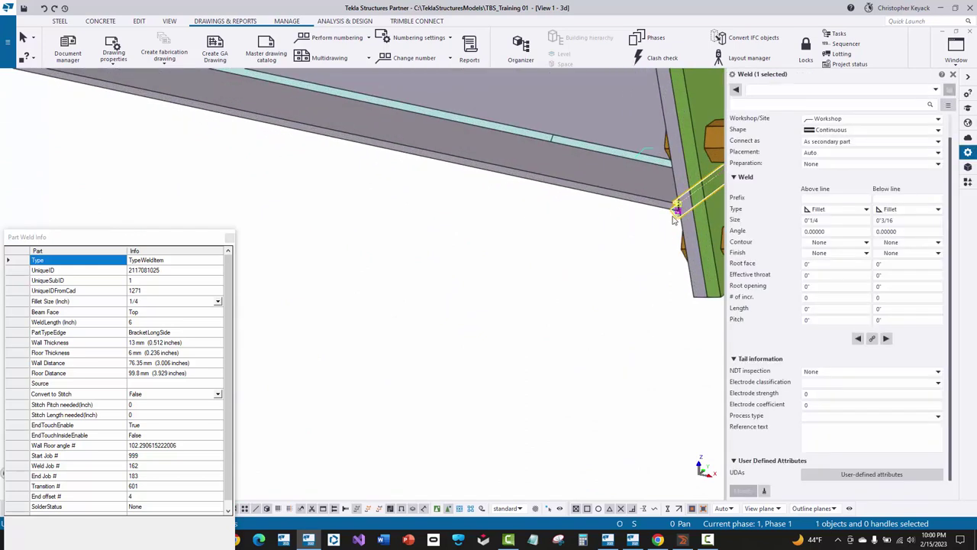
pyautogui.doubleClick(817, 220)
pyautogui.click(598, 231)
pyautogui.keyDown('ctrl'); pyautogui.moveTo(625, 230); pyautogui.dragTo(669, 229, button='middle'); pyautogui.keyUp('ctrl')
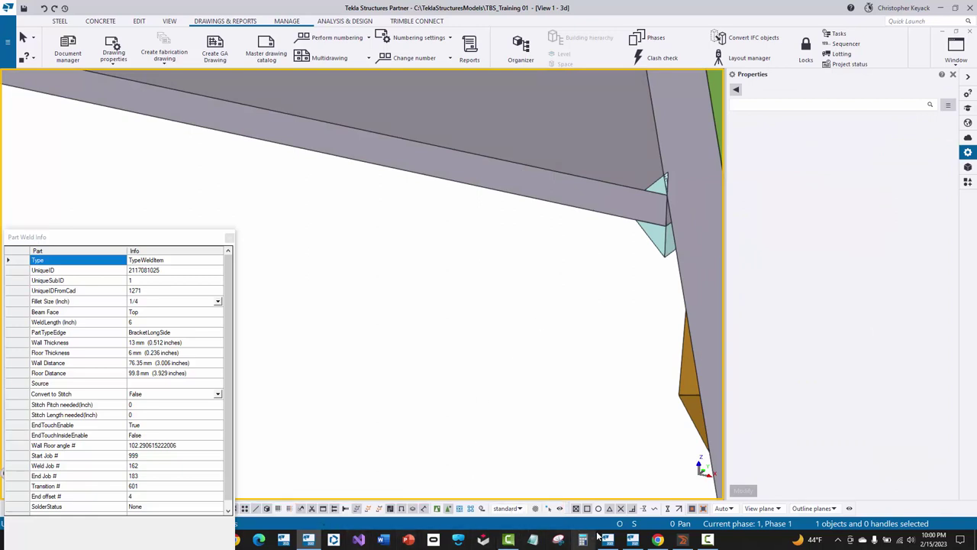
# Return to the Cortex inspection, recheck the fillet sizes of both lower flange welds at the far end plate, and close the information window.
pyautogui.click(681, 540)
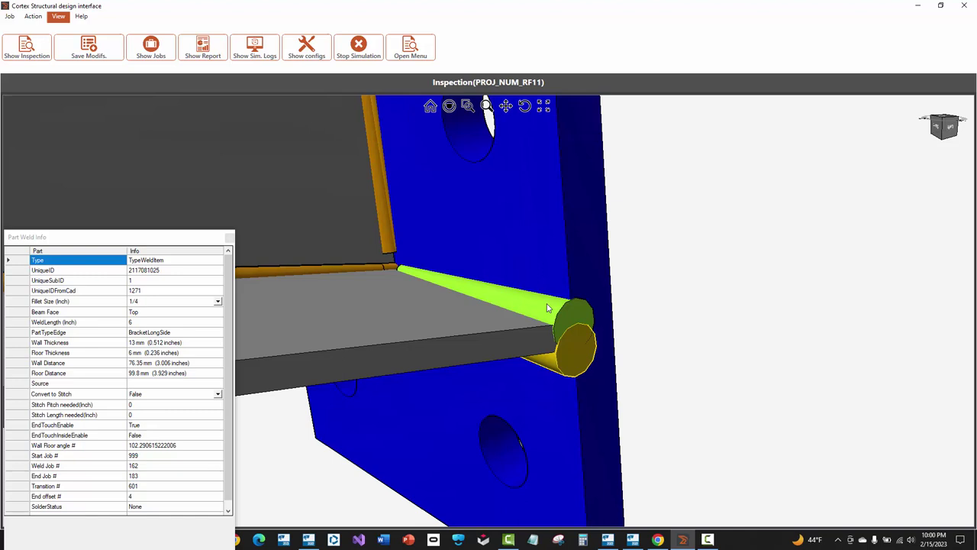
pyautogui.click(555, 307)
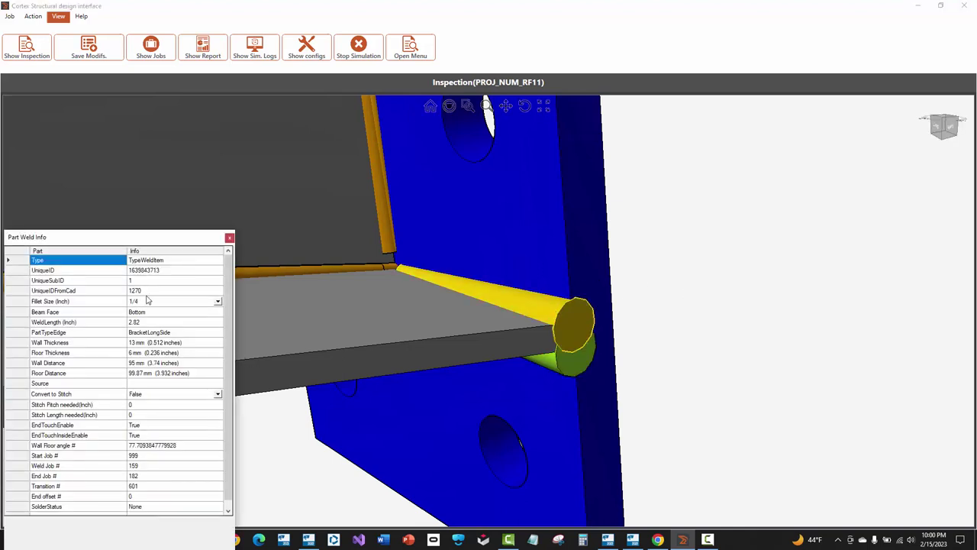
pyautogui.click(149, 300)
pyautogui.click(547, 346)
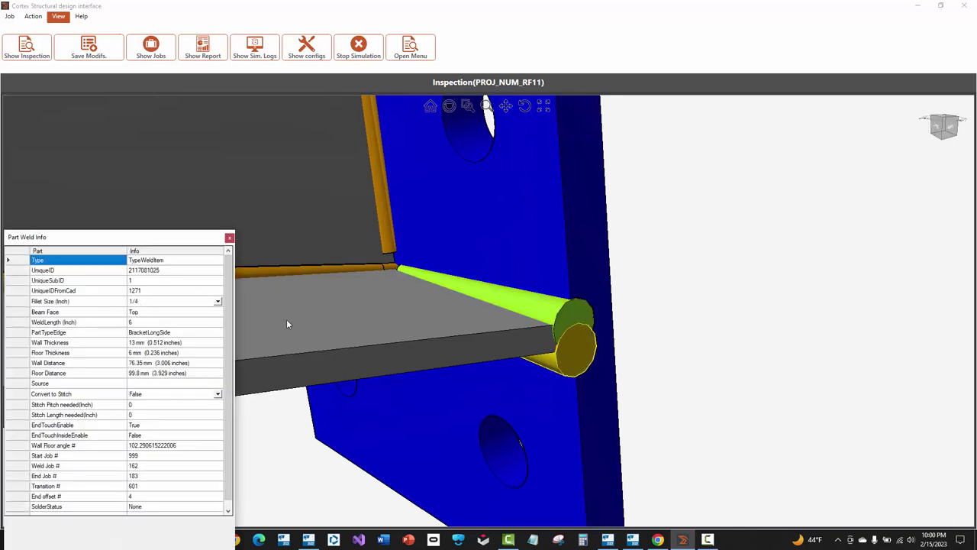
pyautogui.click(594, 287)
# Orbit to the upper flange at the far end plate and inspect the weld info of its flange-to-end-plate weld.
pyautogui.moveTo(550, 297); pyautogui.dragTo(465, 235)
pyautogui.moveTo(447, 203); pyautogui.dragTo(489, 410, button='middle')
pyautogui.moveTo(489, 411); pyautogui.dragTo(374, 256)
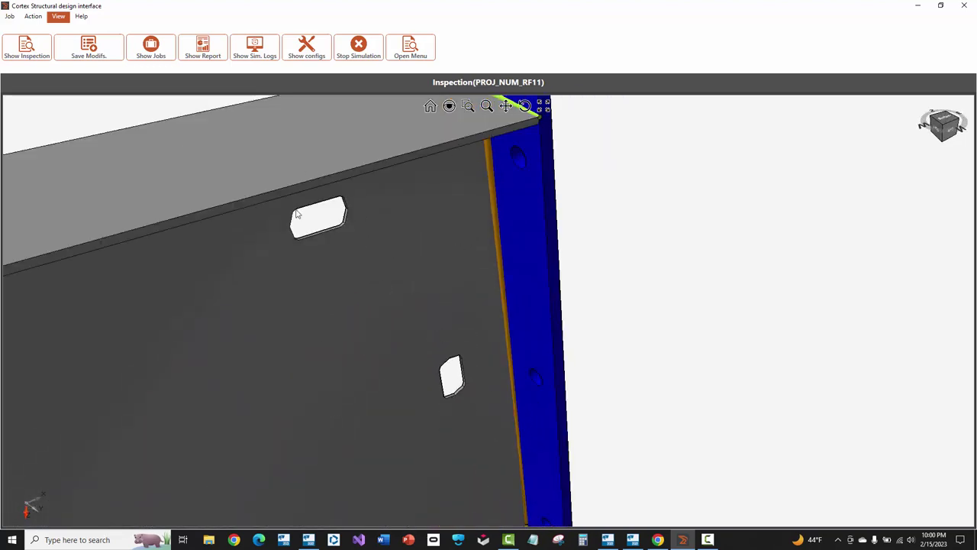
pyautogui.moveTo(395, 194); pyautogui.dragTo(494, 213)
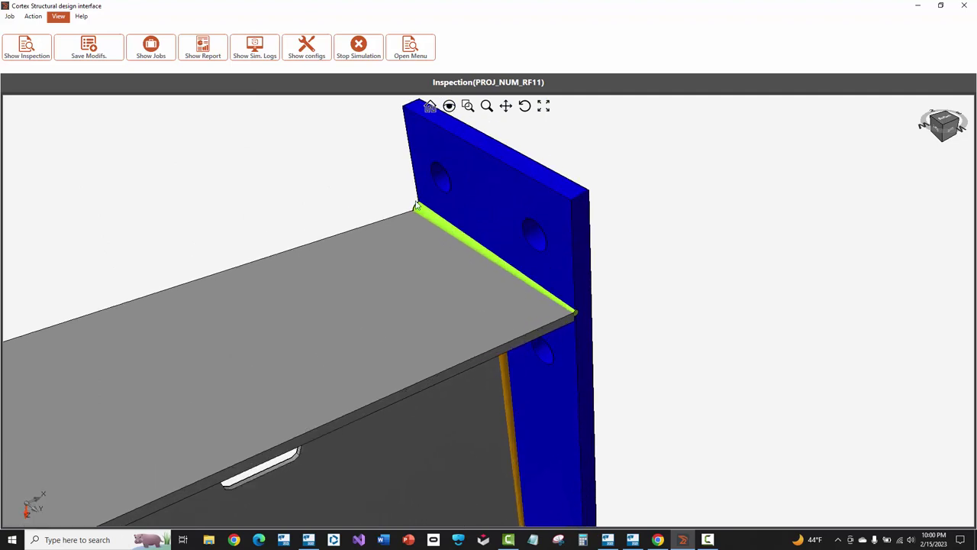
pyautogui.click(456, 232)
pyautogui.scroll(3, 589, 327)
pyautogui.scroll(4, 590, 327)
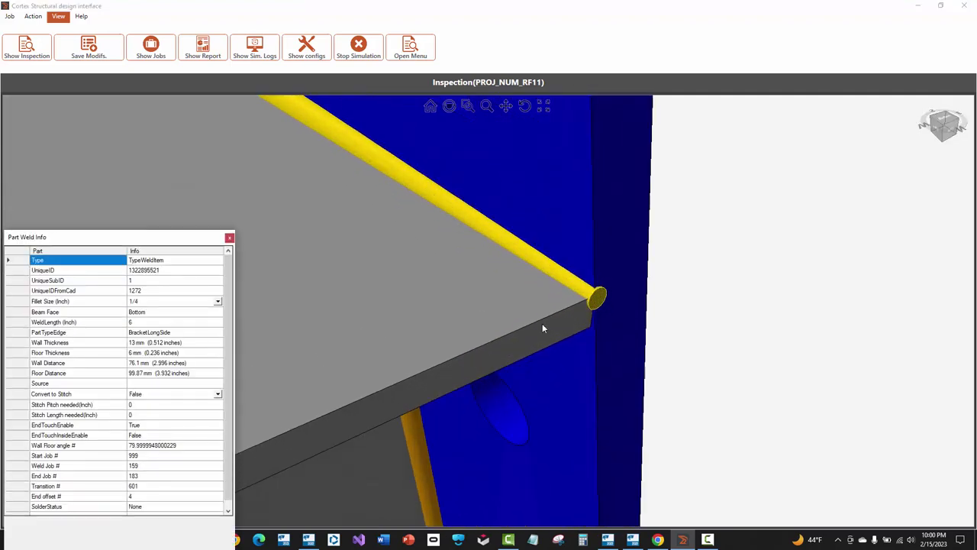
pyautogui.scroll(-1, 602, 313)
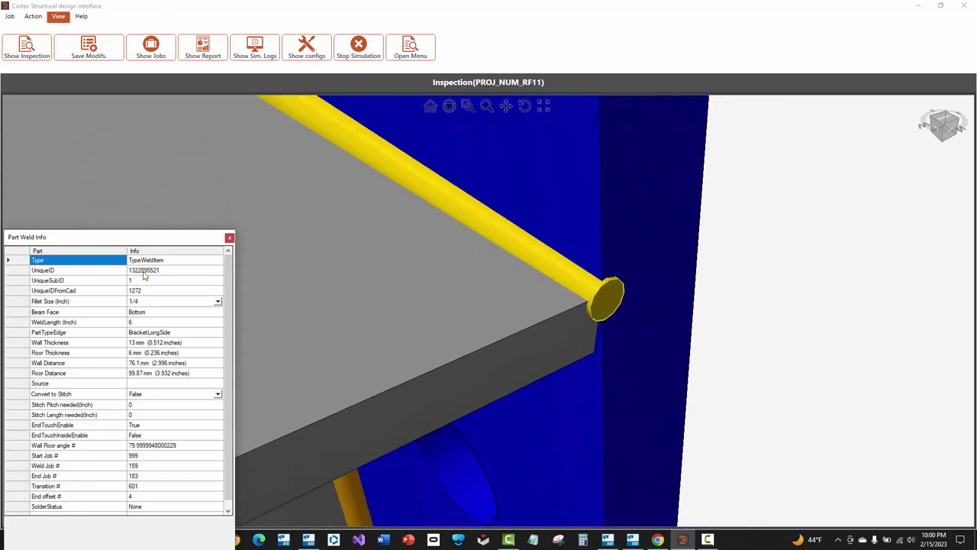
# Switch to Tekla Structures and check the type, size, angle and reference text of the upper flange weld at the end plate.
pyautogui.click(309, 540)
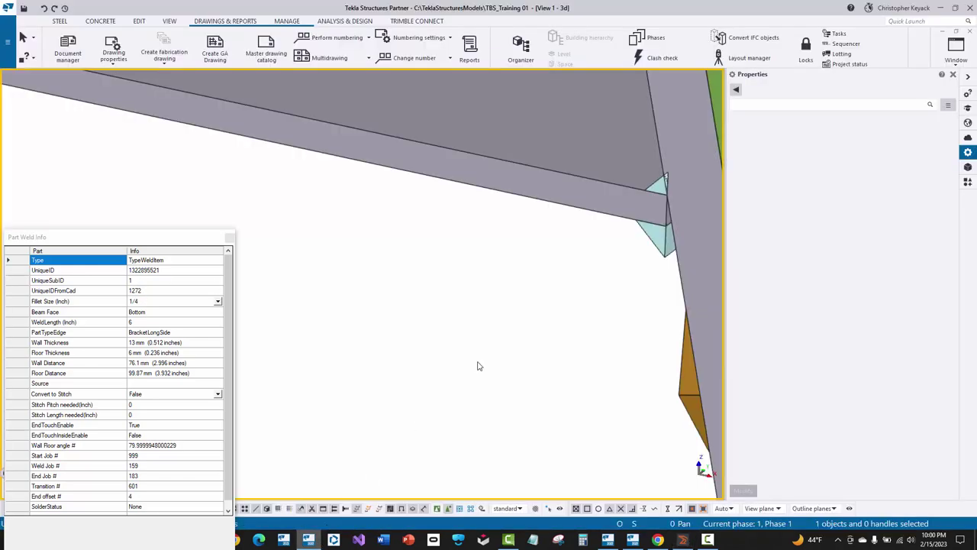
pyautogui.moveTo(478, 367); pyautogui.dragTo(553, 322, button='middle')
pyautogui.scroll(5, 569, 229)
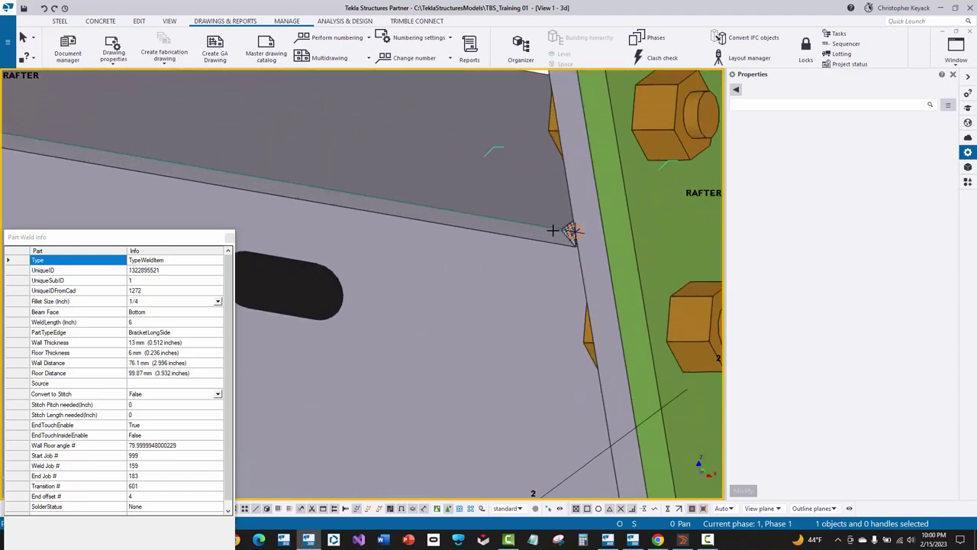
pyautogui.moveTo(574, 229)
pyautogui.keyDown('ctrl'); pyautogui.mouseDown(button='middle')
pyautogui.moveTo(483, 245)
pyautogui.moveTo(636, 240)
pyautogui.moveTo(461, 249)
pyautogui.moveTo(477, 245)
pyautogui.mouseUp(button='middle'); pyautogui.keyUp('ctrl')
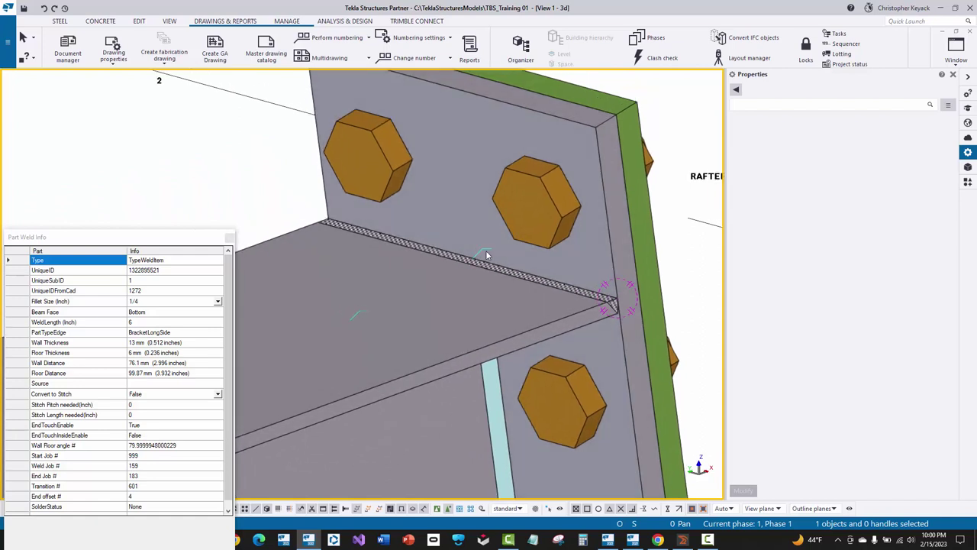
pyautogui.click(484, 252)
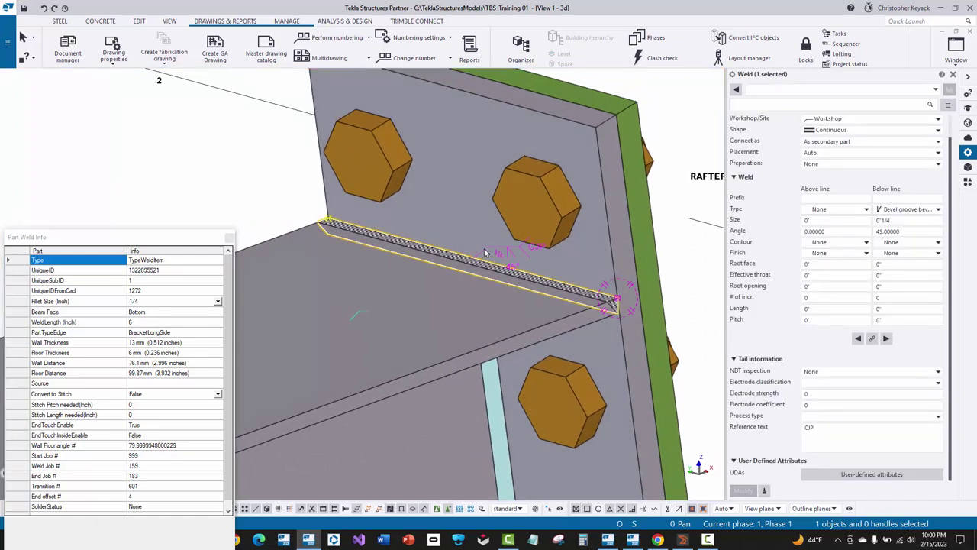
pyautogui.scroll(3, 484, 252)
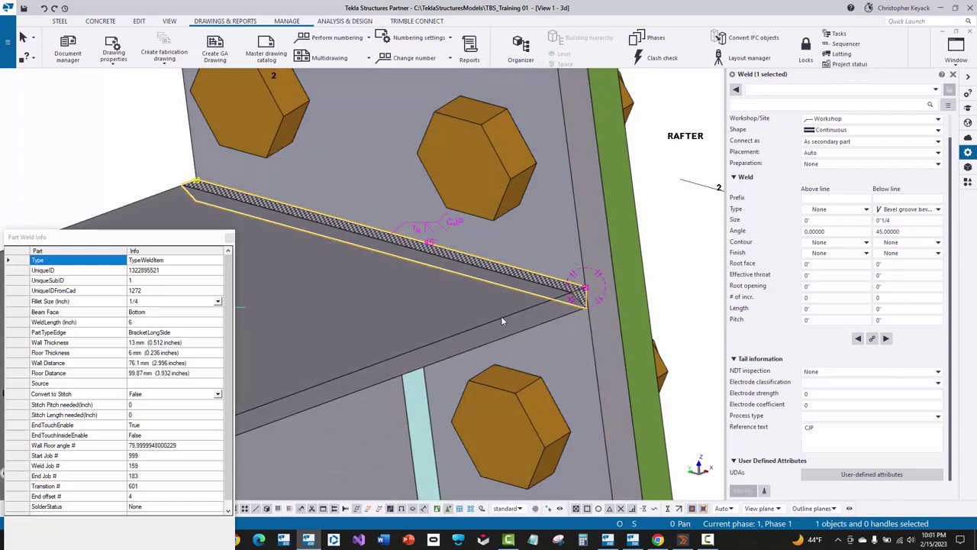
# Review the available below-line weld types without changing the selection, and examine the upper flange weld's bevel profile at the end plate.
pyautogui.click(908, 209)
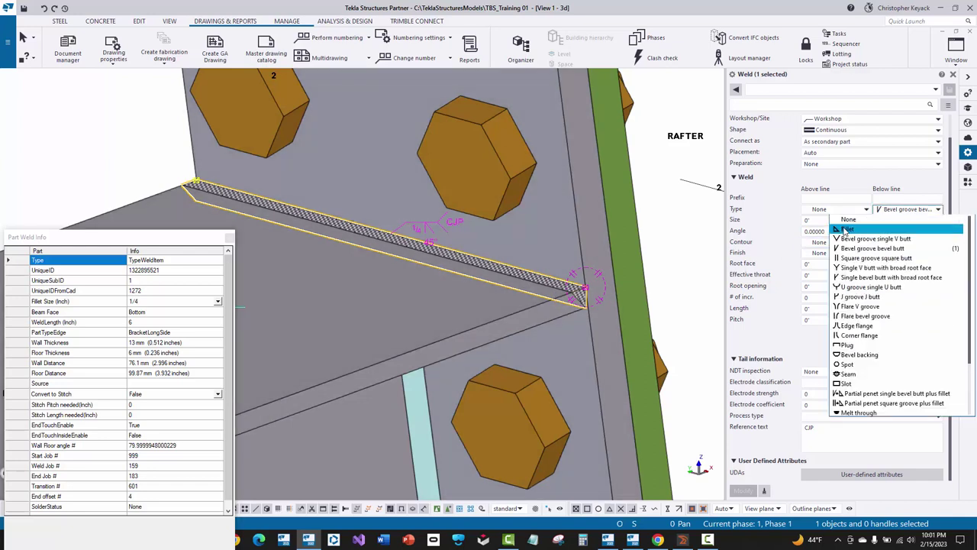
pyautogui.click(920, 214)
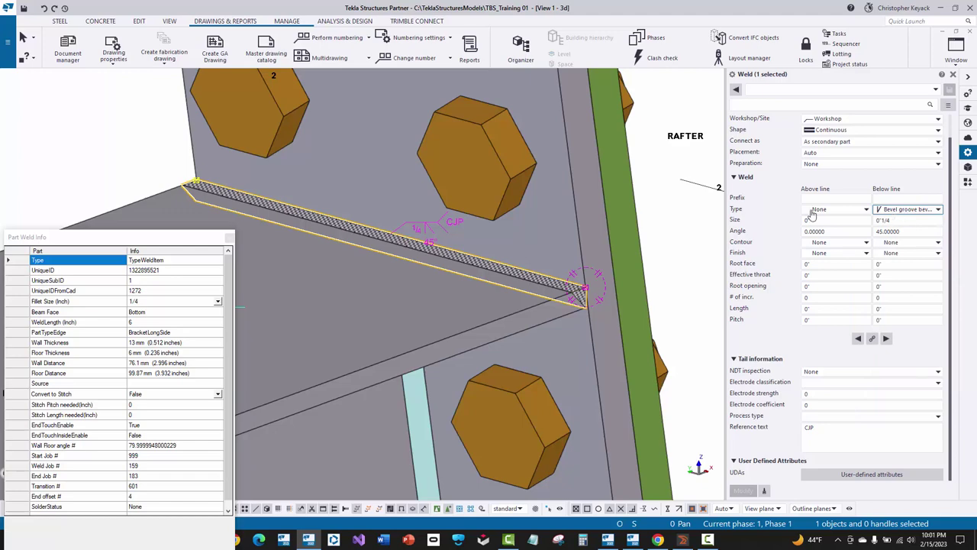
pyautogui.scroll(3, 554, 325)
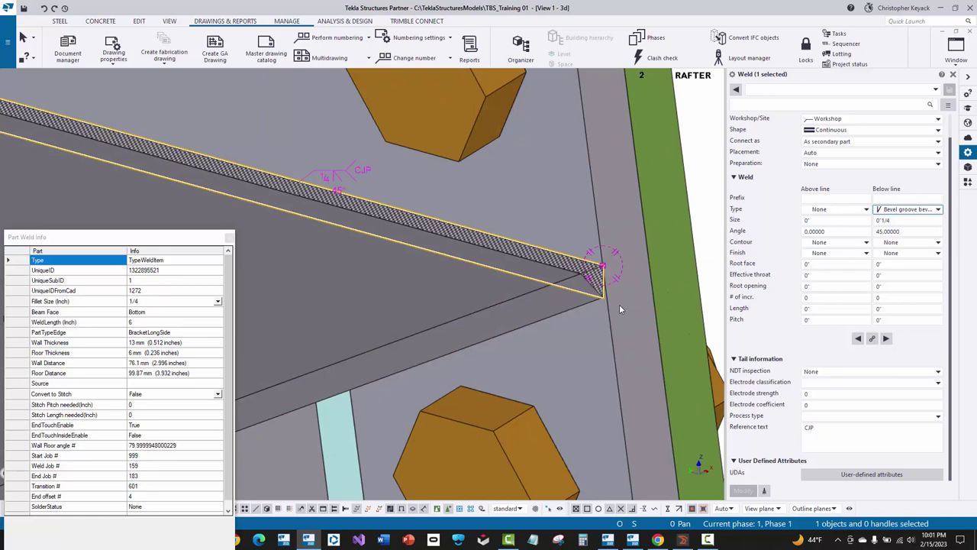
pyautogui.keyDown('ctrl'); pyautogui.moveTo(619, 306); pyautogui.dragTo(586, 315, button='middle'); pyautogui.keyUp('ctrl')
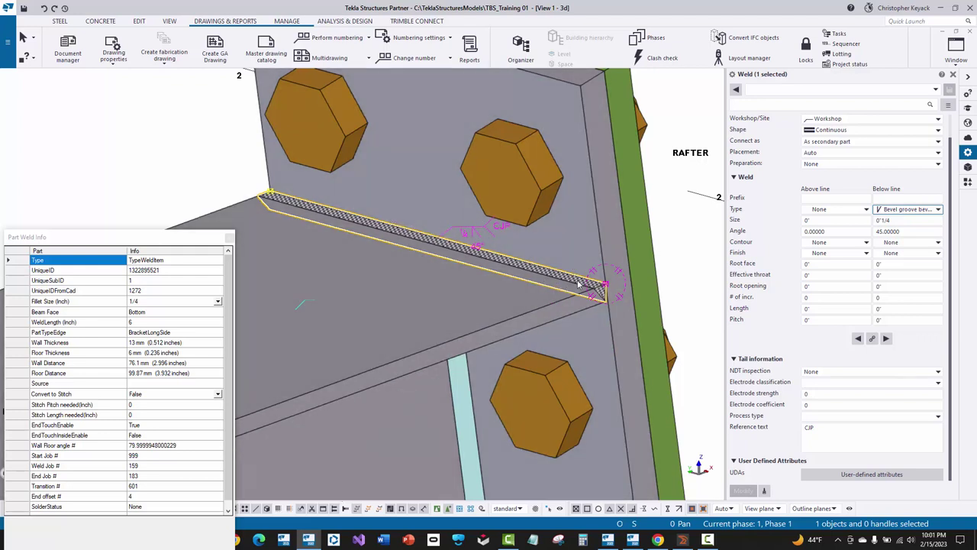
pyautogui.scroll(3, 594, 290)
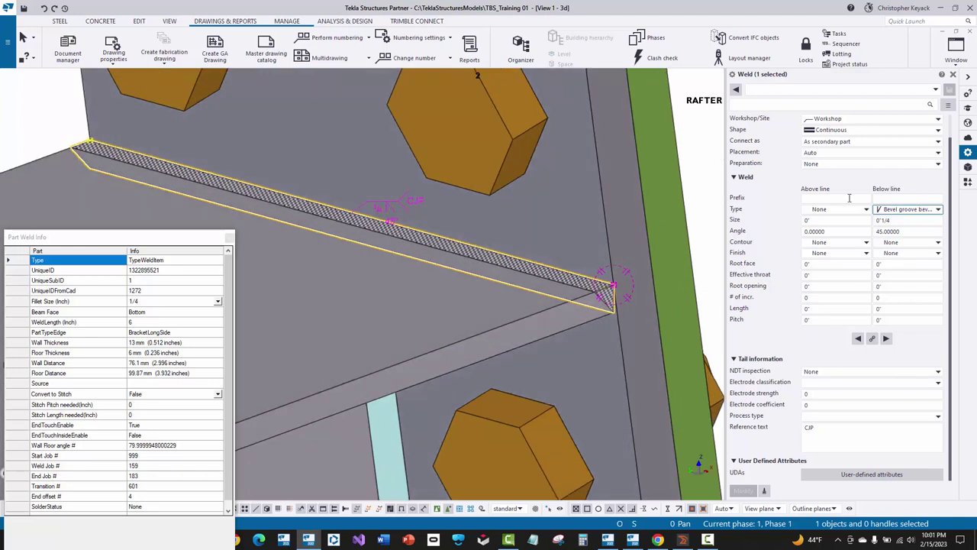
# Review the user-defined attributes of the upper flange weld, including its weld user fields, and close them without changes.
pyautogui.rightClick(588, 289)
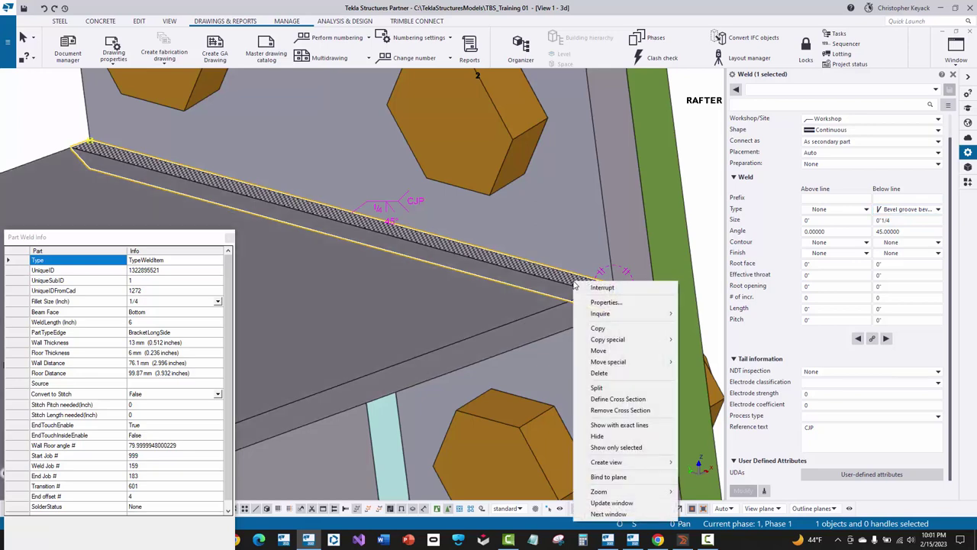
pyautogui.click(591, 302)
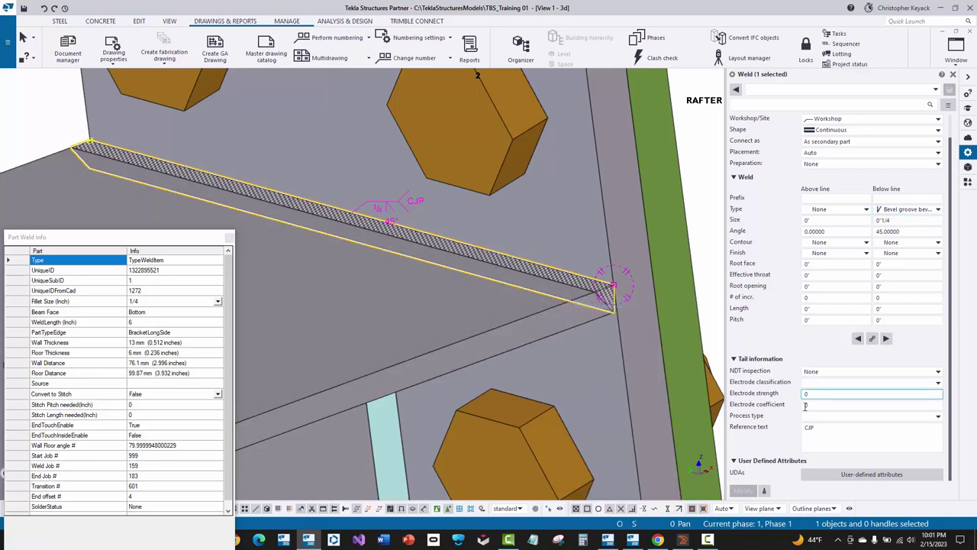
pyautogui.click(838, 475)
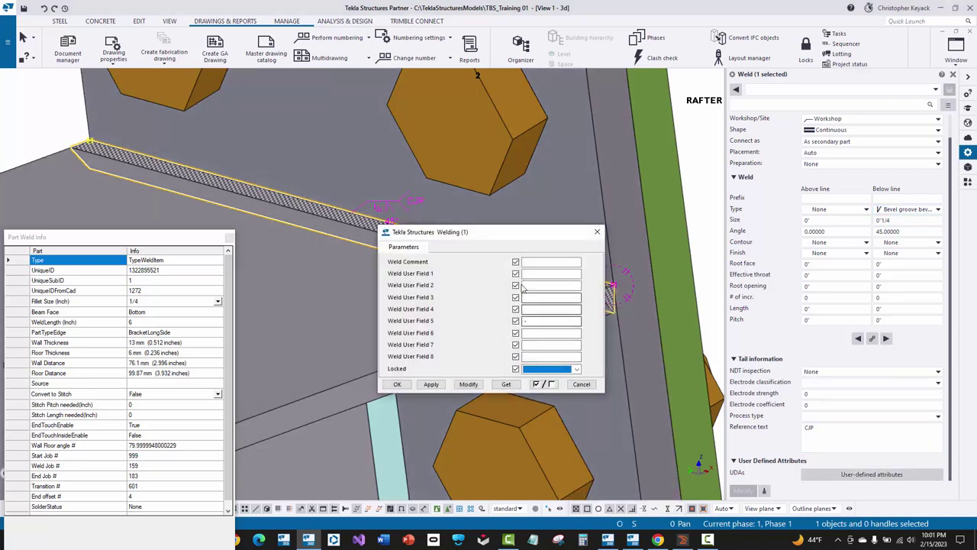
pyautogui.click(530, 274)
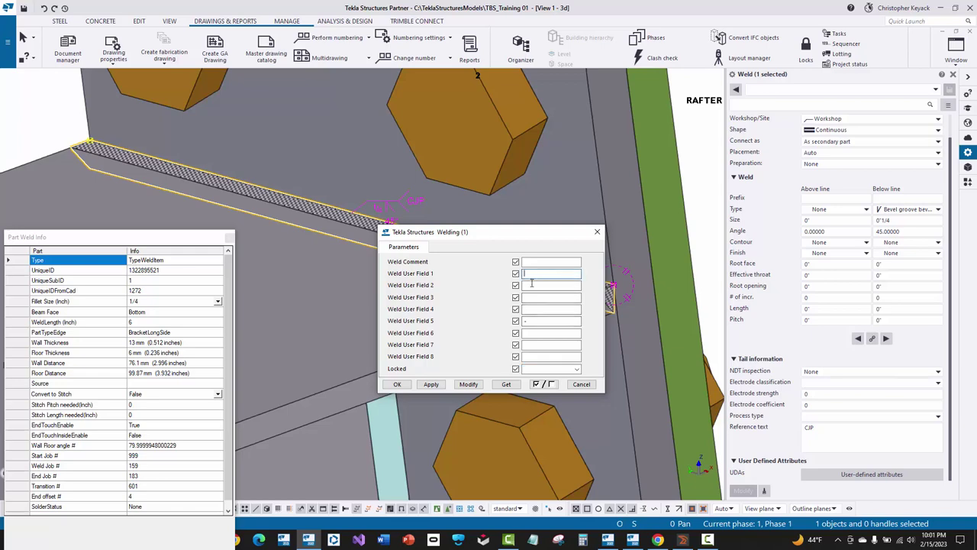
pyautogui.click(538, 322)
pyautogui.click(581, 384)
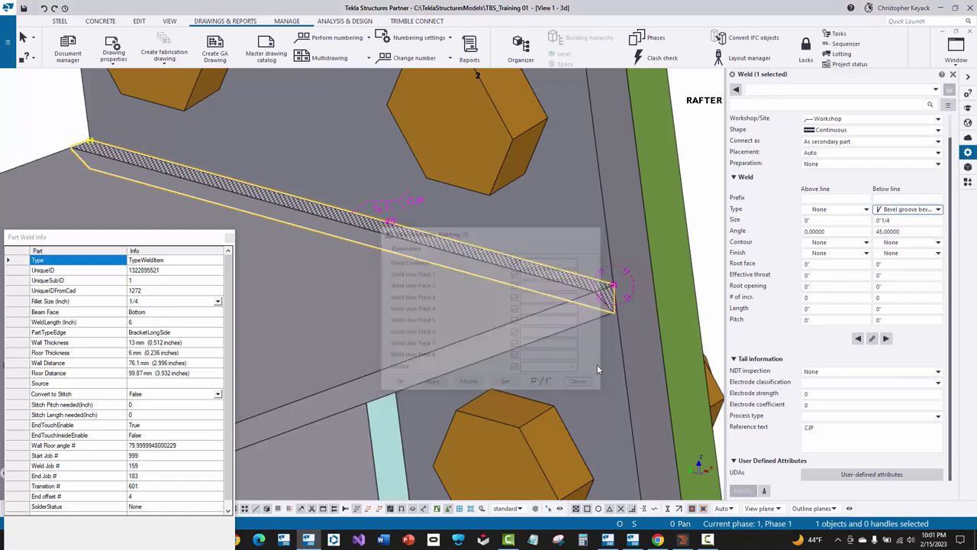
# Return to the Cortex inspection and examine the upper flange weld and the end plate region from both sides of the rafter.
pyautogui.keyDown('ctrl'); pyautogui.moveTo(696, 176); pyautogui.dragTo(343, 264, button='middle'); pyautogui.keyUp('ctrl')
pyautogui.scroll(2, 343, 264)
pyautogui.click(682, 540)
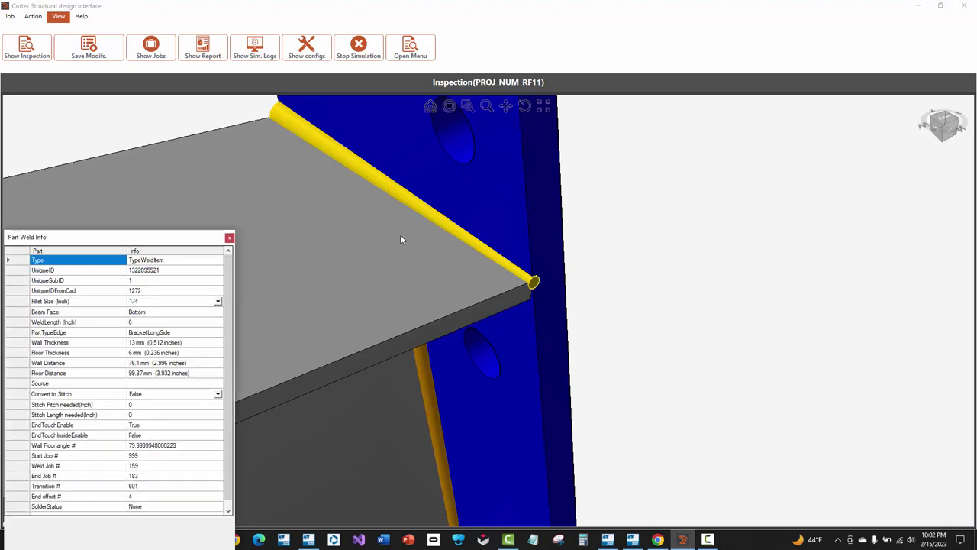
pyautogui.scroll(-5, 498, 286)
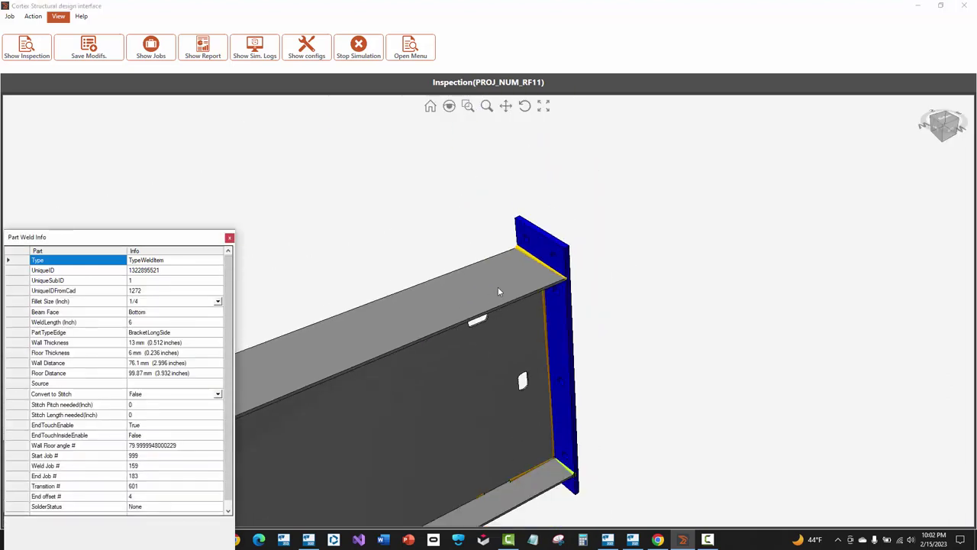
pyautogui.moveTo(396, 346); pyautogui.dragTo(425, 301)
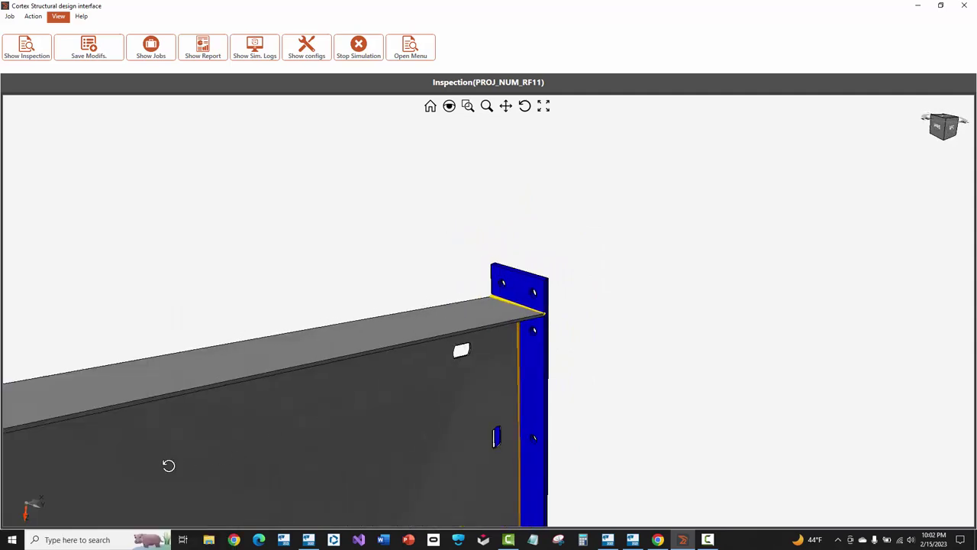
pyautogui.moveTo(169, 465); pyautogui.dragTo(130, 423)
pyautogui.scroll(5, 115, 429)
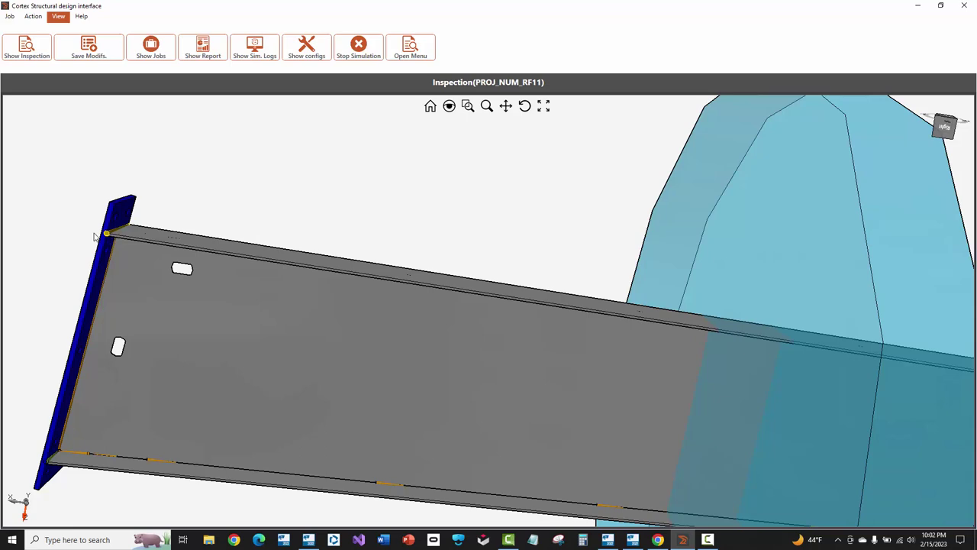
pyautogui.scroll(4, 109, 238)
pyautogui.scroll(-5, 140, 232)
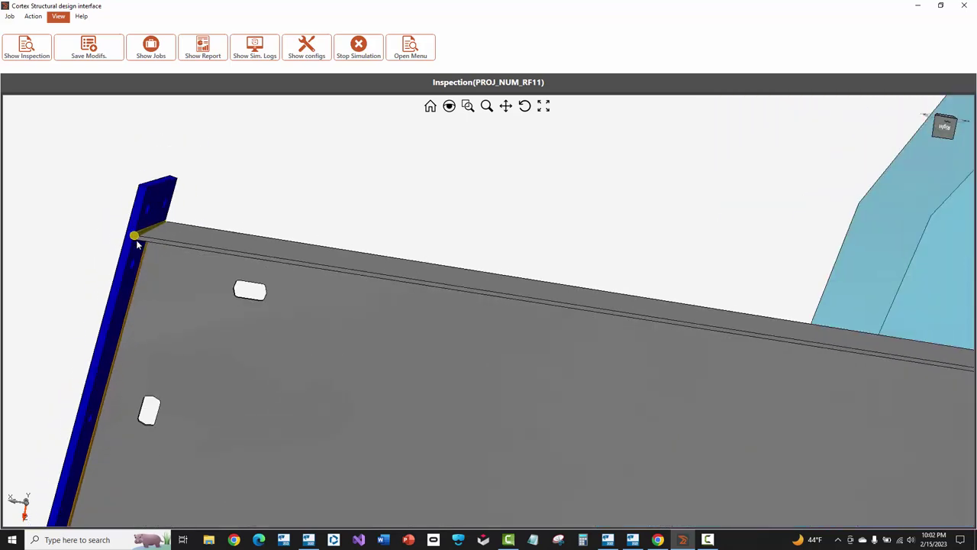
pyautogui.scroll(-3, 121, 255)
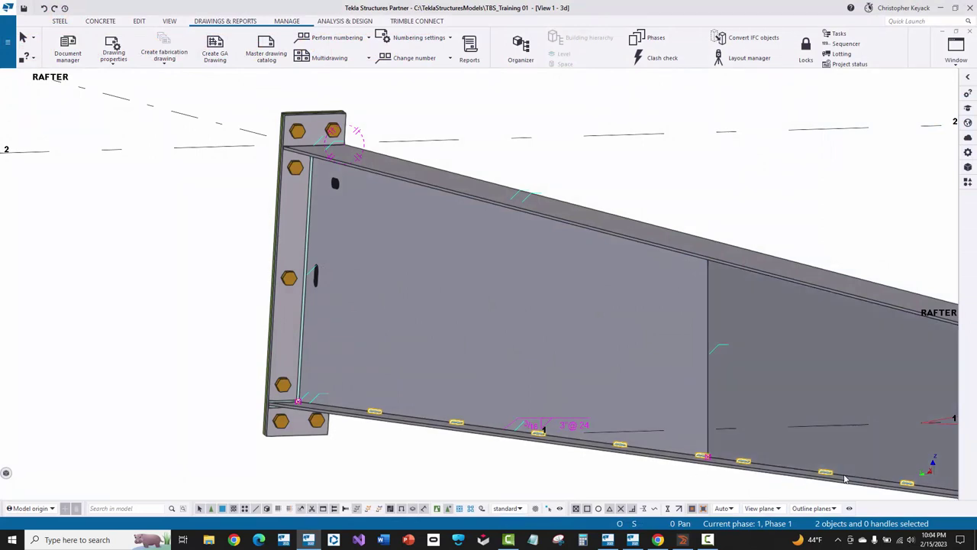
# Compare the lower flange stitch welds around the web splice in the Tekla Structures model with those in the Cortex inspection.
pyautogui.moveTo(625, 467); pyautogui.dragTo(612, 423, button='middle')
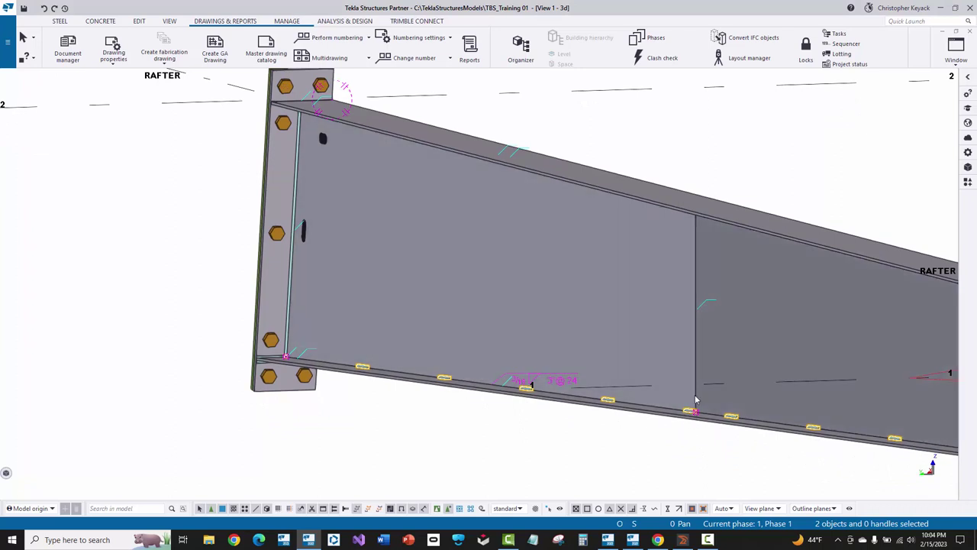
pyautogui.click(685, 542)
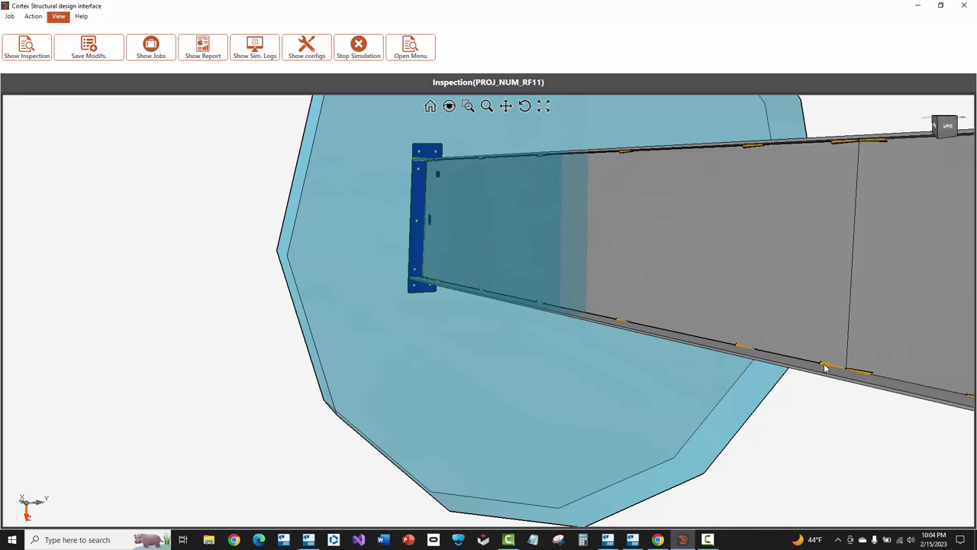
pyautogui.scroll(1, 825, 369)
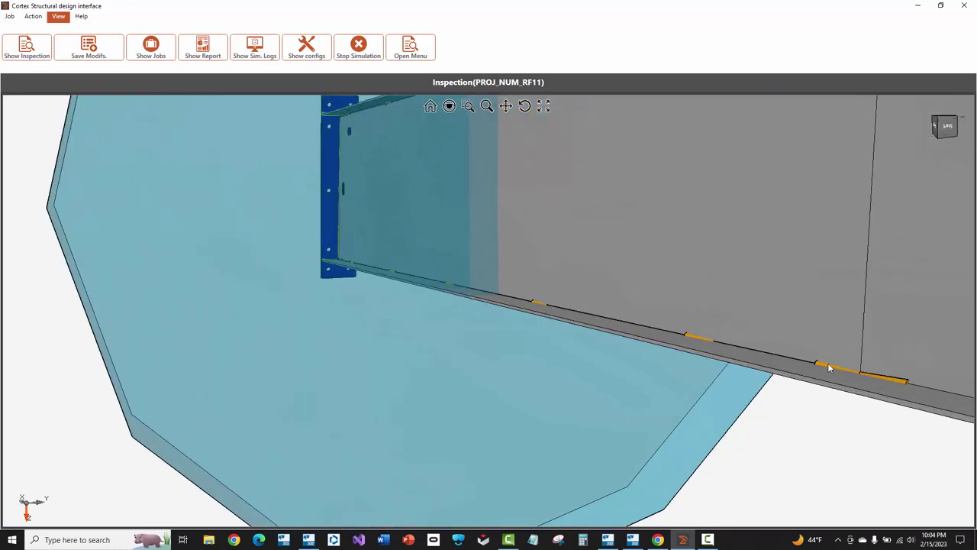
pyautogui.scroll(1, 829, 368)
pyautogui.scroll(-2, 829, 369)
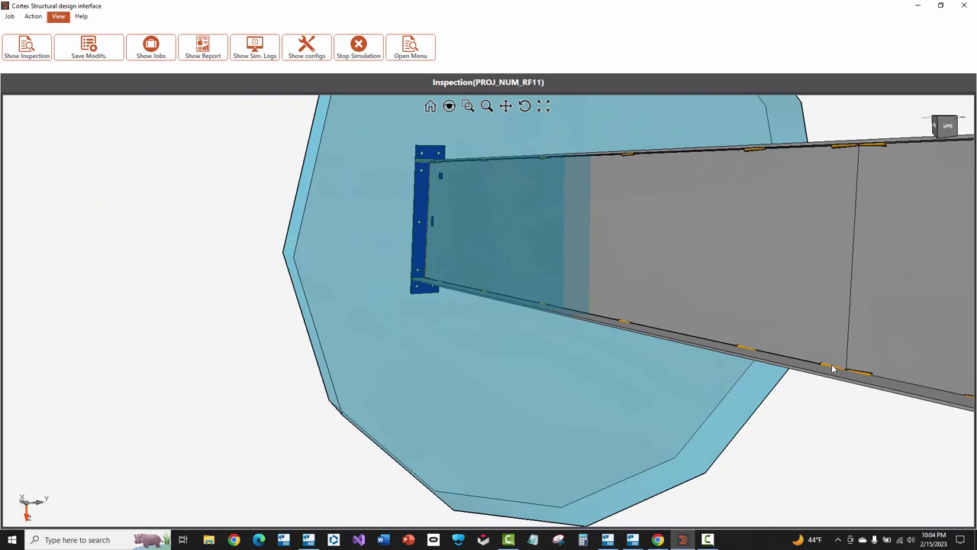
# Inspect the weld info of the first lower flange stitch weld beside the end plate, including its solder status and filter reason.
pyautogui.scroll(5, 378, 267)
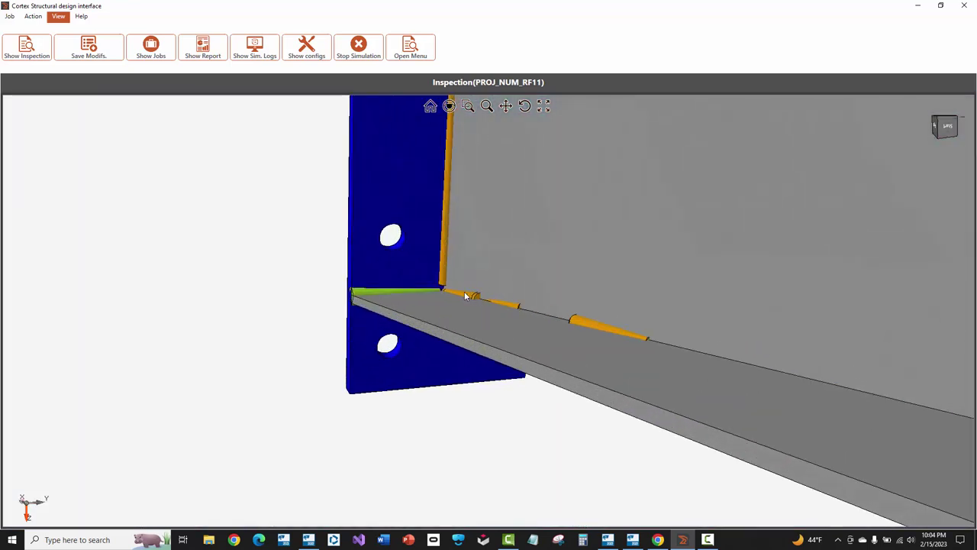
pyautogui.scroll(1, 467, 296)
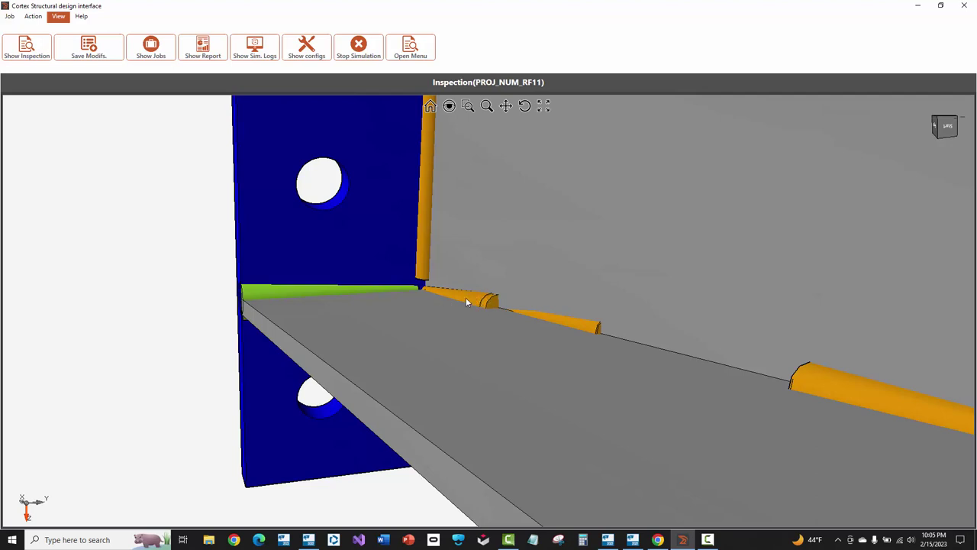
pyautogui.click(466, 297)
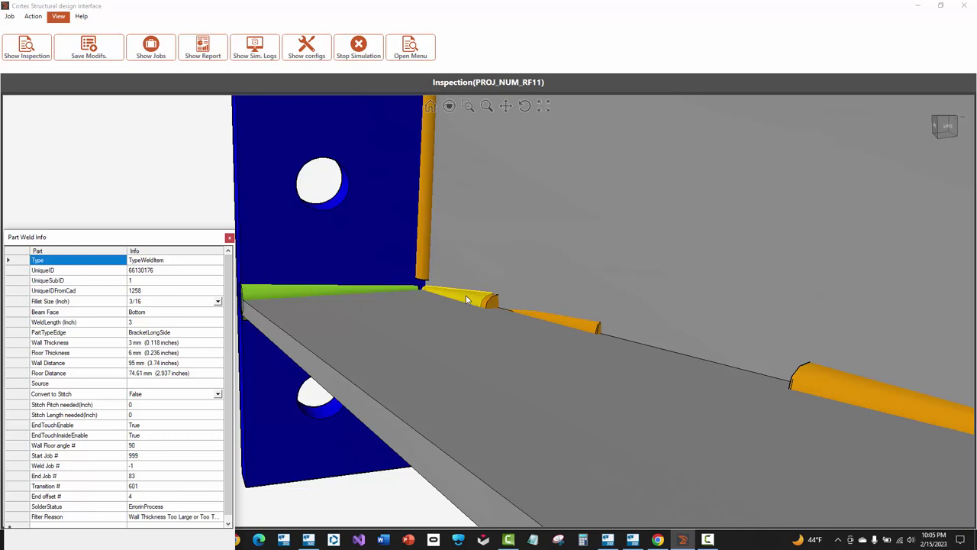
pyautogui.click(466, 300)
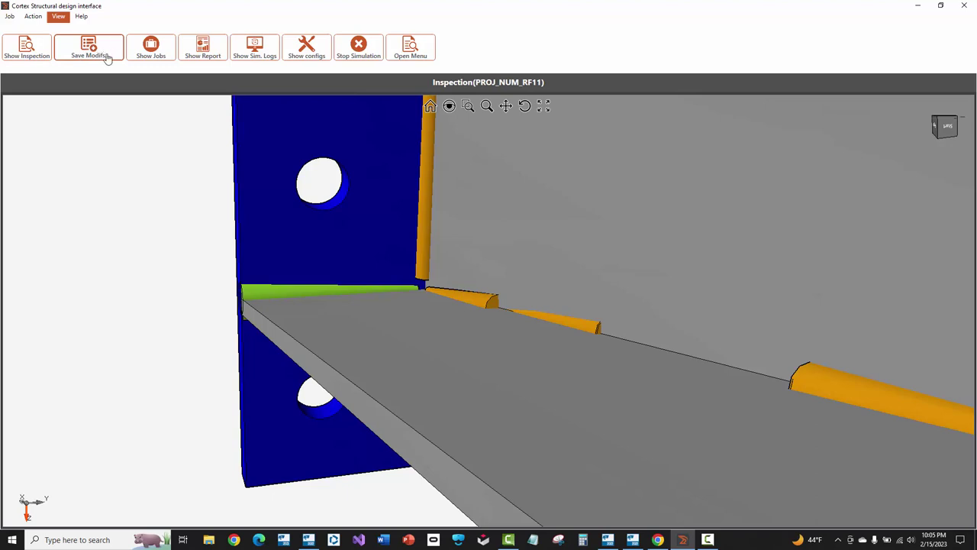
# Save the weld modifications made in the rafter inspection and dismiss the message.
pyautogui.click(104, 57)
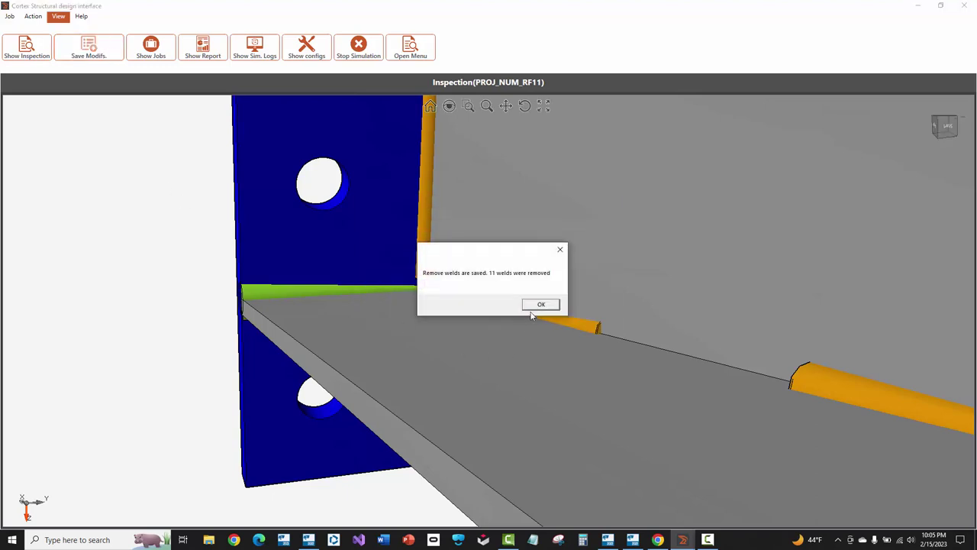
pyautogui.click(541, 306)
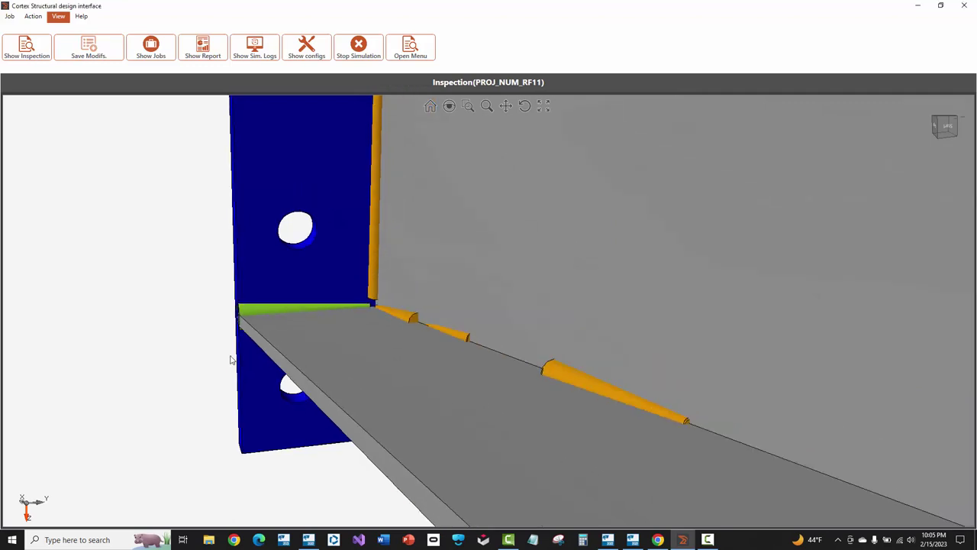
pyautogui.moveTo(231, 360); pyautogui.dragTo(493, 419)
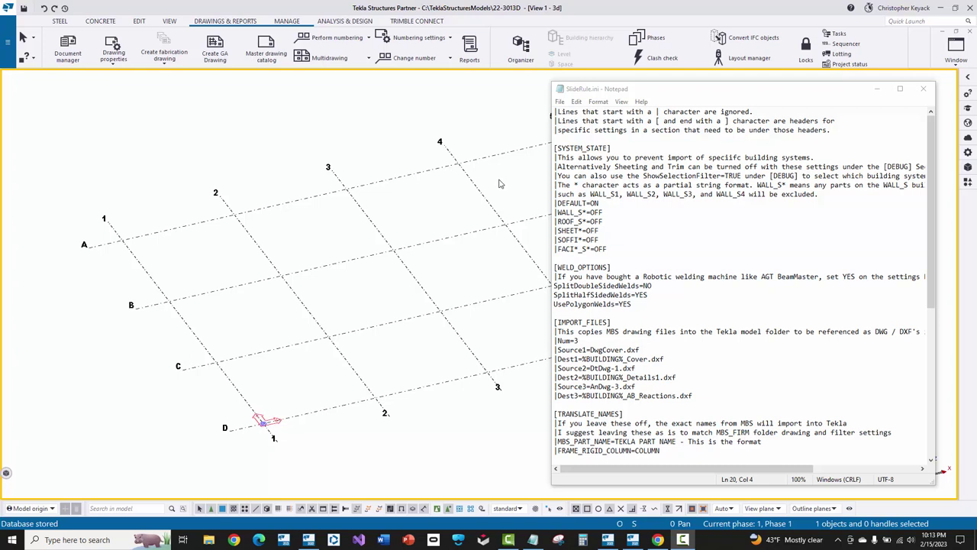
# Review the WELD_OPTIONS settings in SlideRule.ini: UsePolygonWelds, SplitHalfSidedWelds and SplitDoubleSidedWelds.
pyautogui.moveTo(632, 304); pyautogui.dragTo(569, 268)
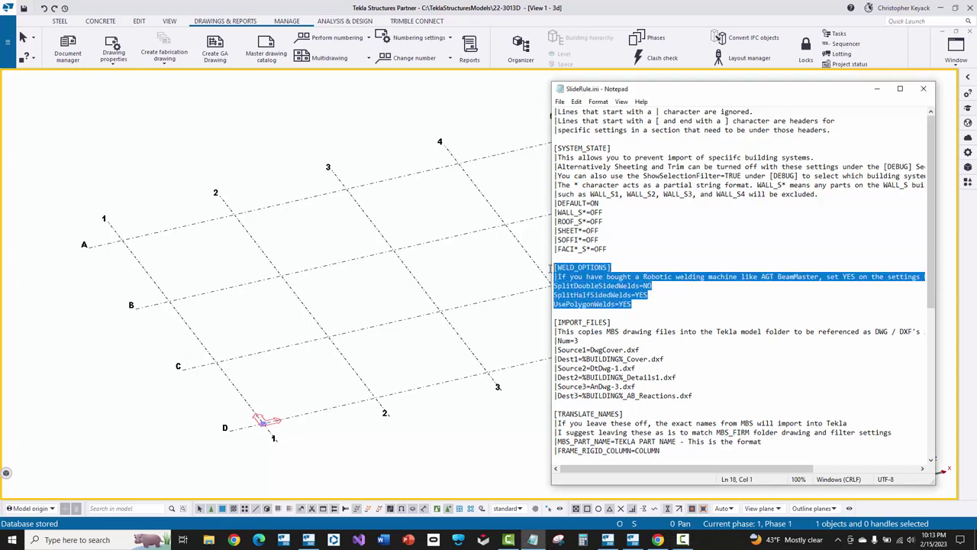
pyautogui.click(636, 310)
pyautogui.moveTo(640, 303); pyautogui.dragTo(554, 304)
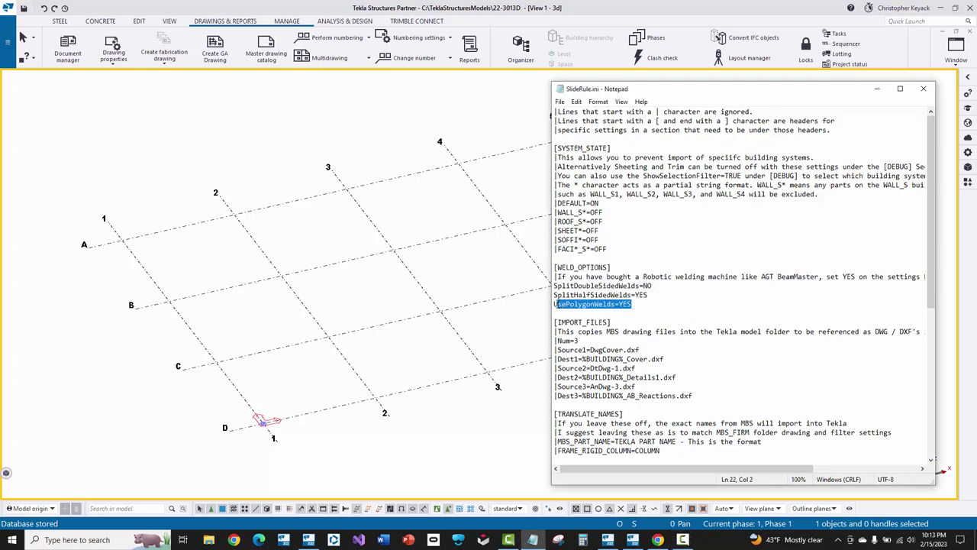
pyautogui.click(654, 294)
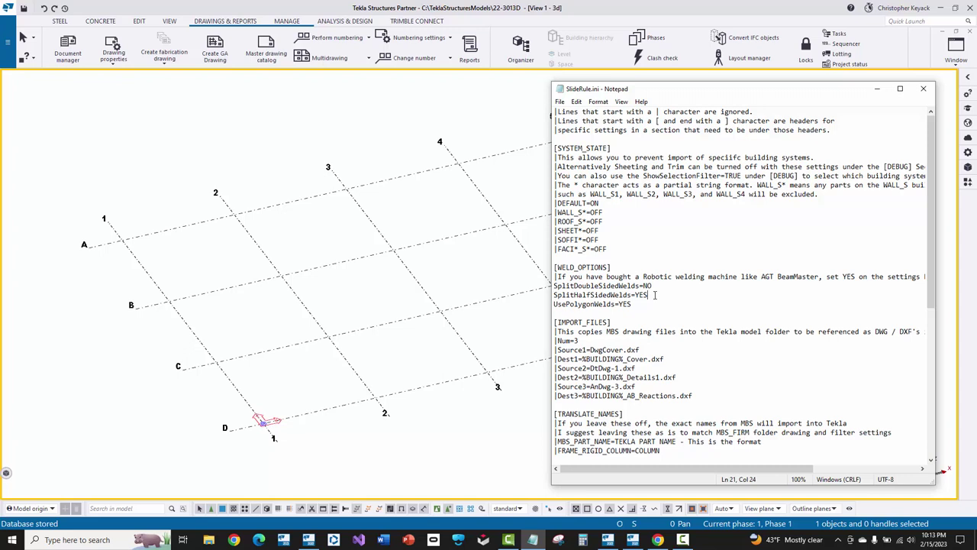
pyautogui.hotkey('shift', 'Left')
pyautogui.hotkey('shift', 'Left')
pyautogui.click(661, 285)
# Check the Welds setting in the DEBUG section of SlideRule.ini, save the file and close it.
pyautogui.scroll(-10, 622, 287)
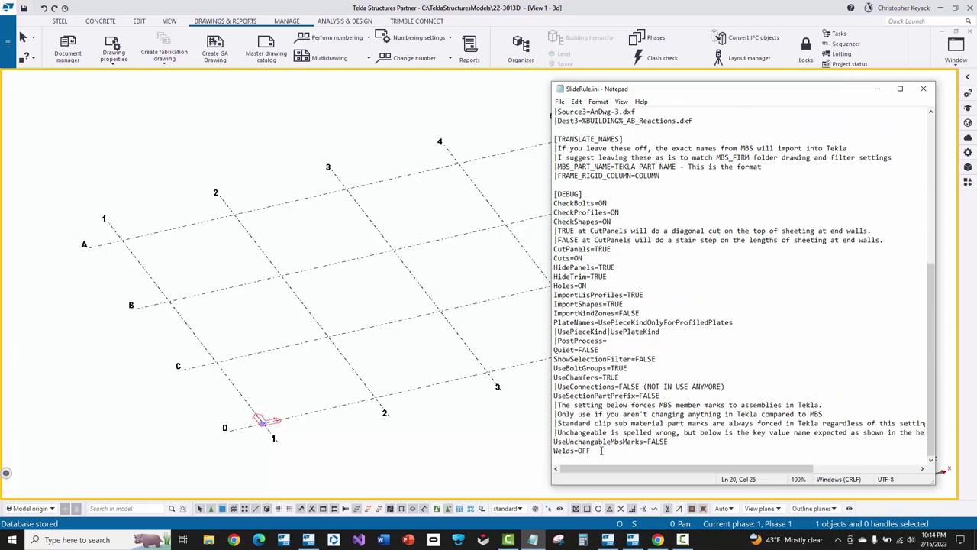
pyautogui.moveTo(601, 451); pyautogui.dragTo(542, 451)
pyautogui.click(591, 194)
pyautogui.moveTo(591, 194); pyautogui.dragTo(537, 194)
pyautogui.moveTo(604, 450); pyautogui.dragTo(548, 448)
pyautogui.click(599, 451)
pyautogui.click(559, 101)
pyautogui.click(581, 146)
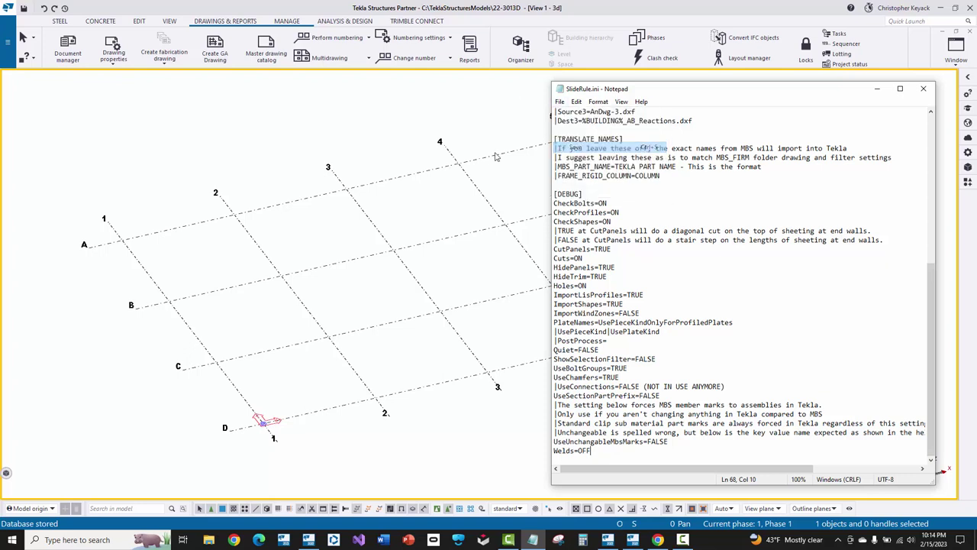
pyautogui.hotkey('alt', 'F4')
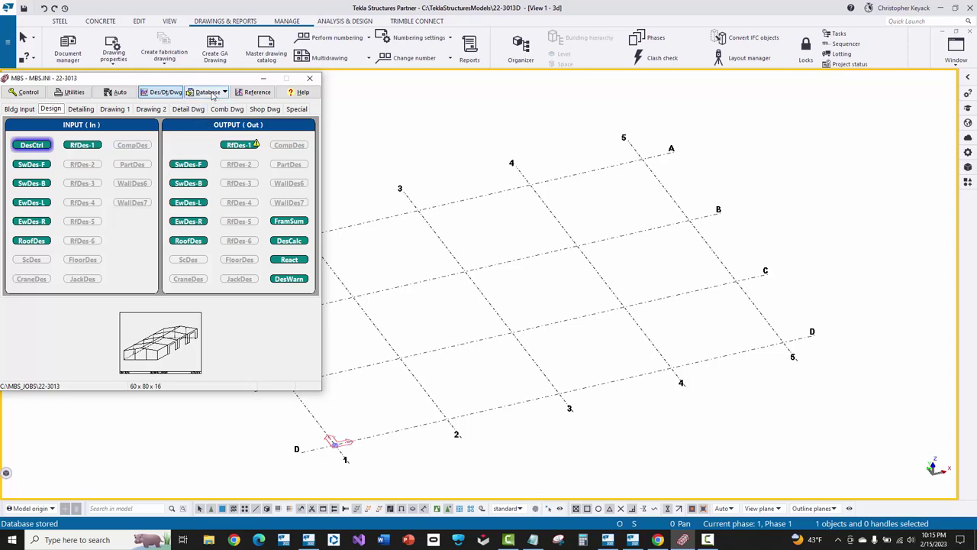
pyautogui.click(212, 93)
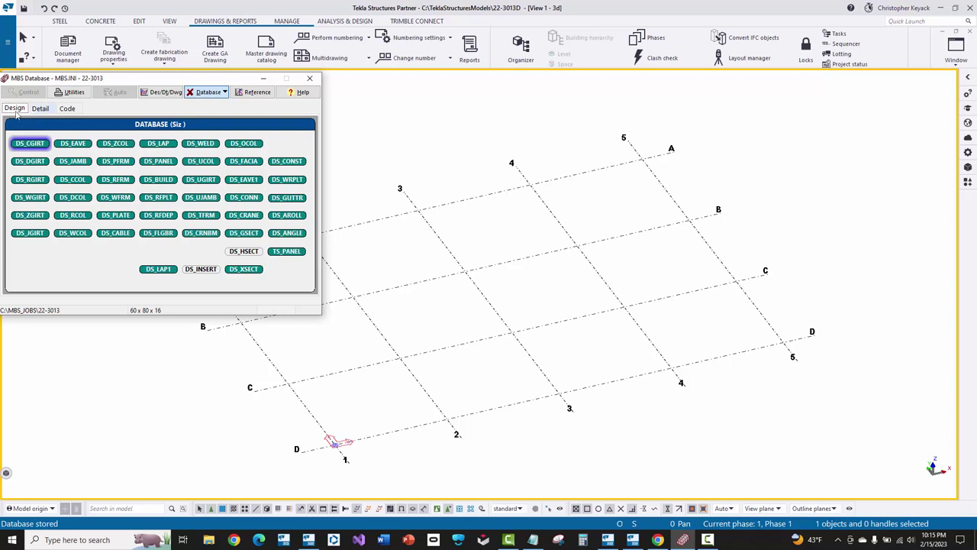
pyautogui.rightClick(197, 147)
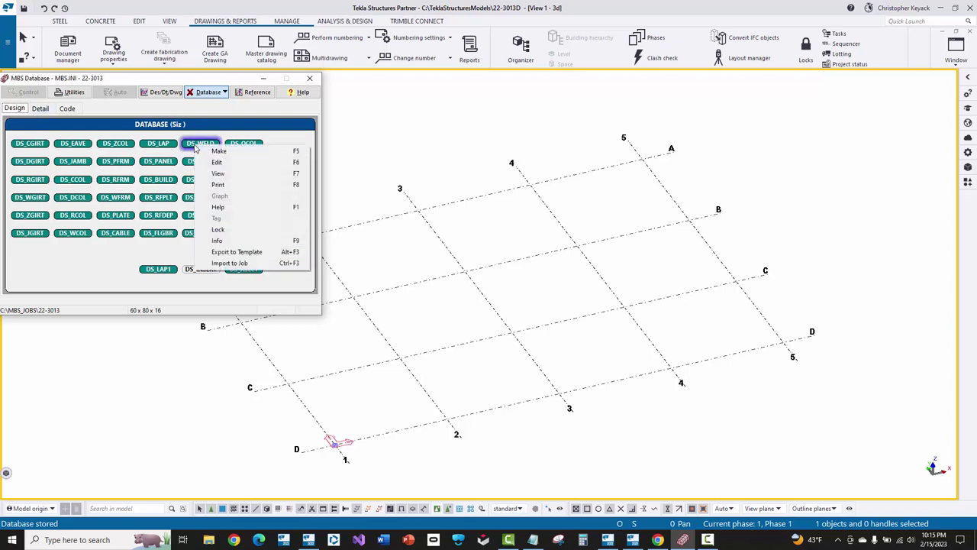
pyautogui.click(226, 167)
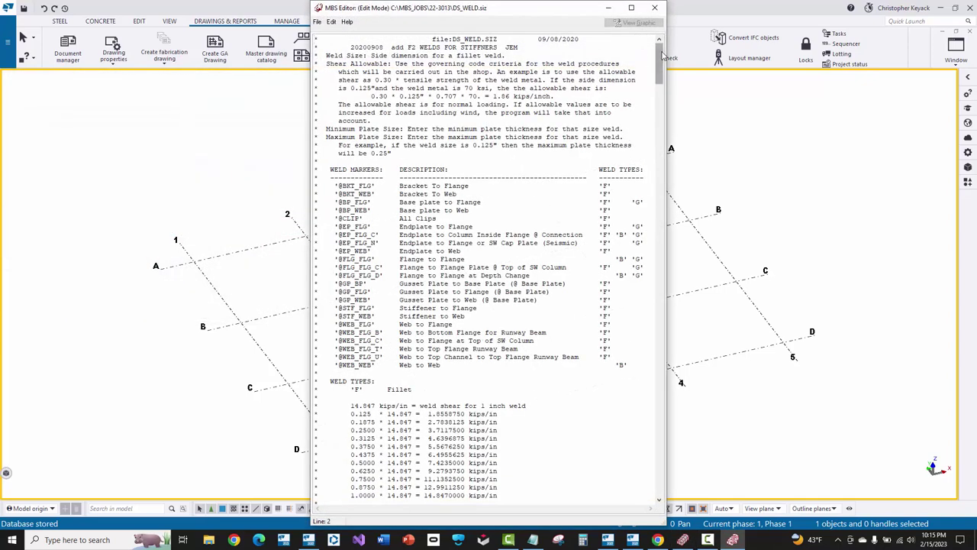
pyautogui.moveTo(661, 58); pyautogui.dragTo(664, 92)
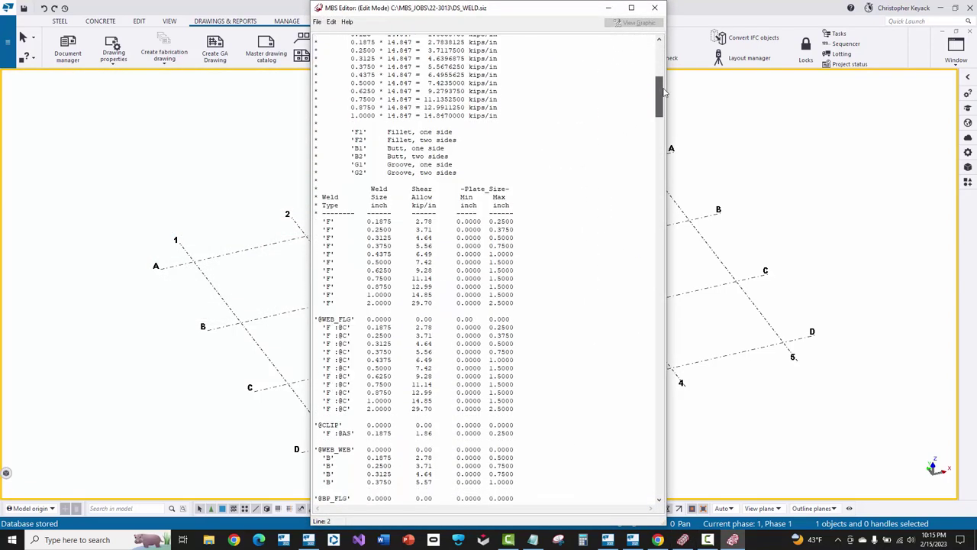
pyautogui.scroll(-3, 354, 276)
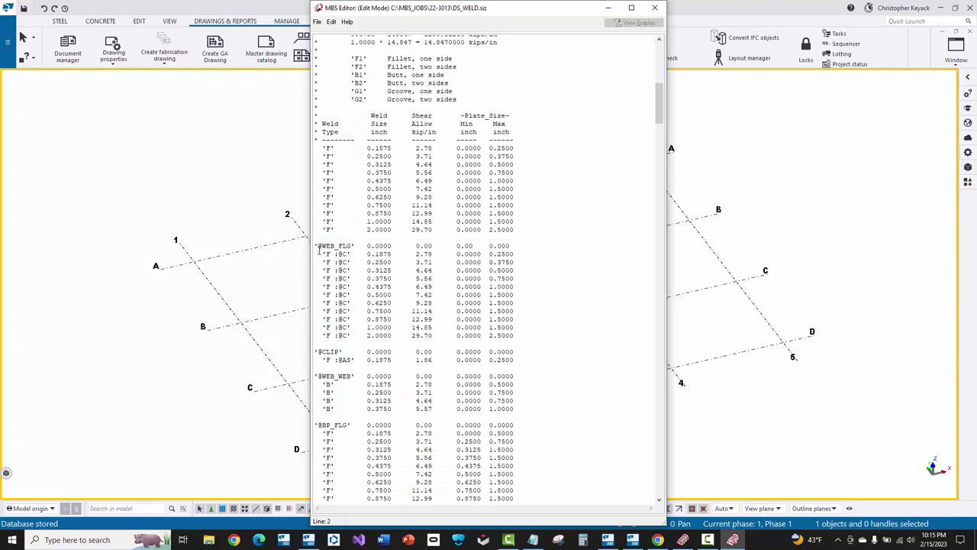
pyautogui.tripleClick(314, 246)
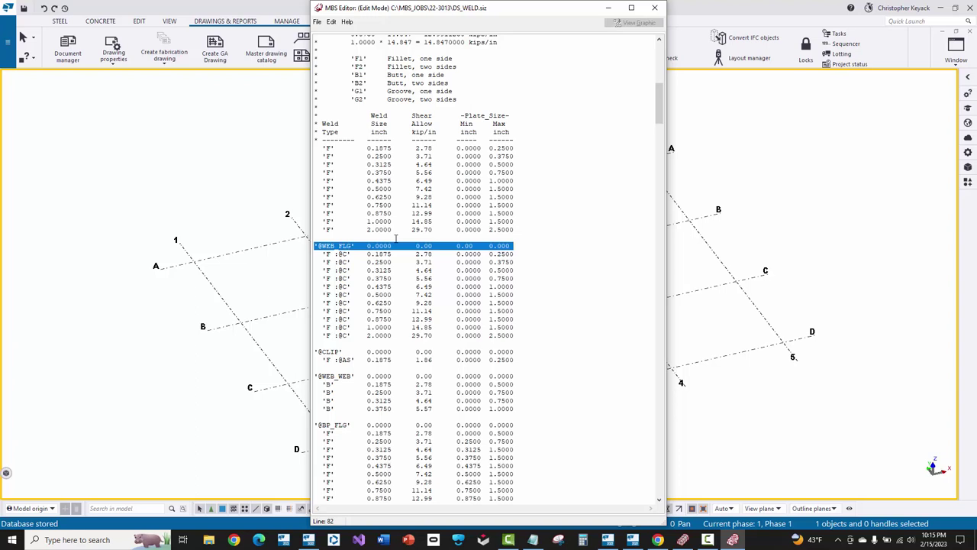
pyautogui.click(369, 262)
pyautogui.scroll(-3, 374, 229)
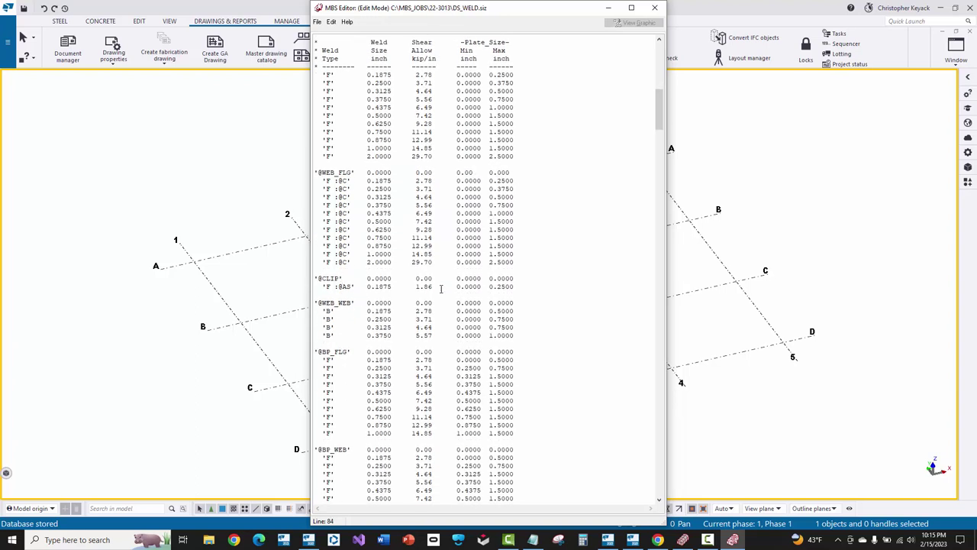
pyautogui.moveTo(349, 279); pyautogui.dragTo(315, 279)
pyautogui.click(343, 279)
pyautogui.click(331, 286)
pyautogui.moveTo(526, 286); pyautogui.dragTo(312, 277)
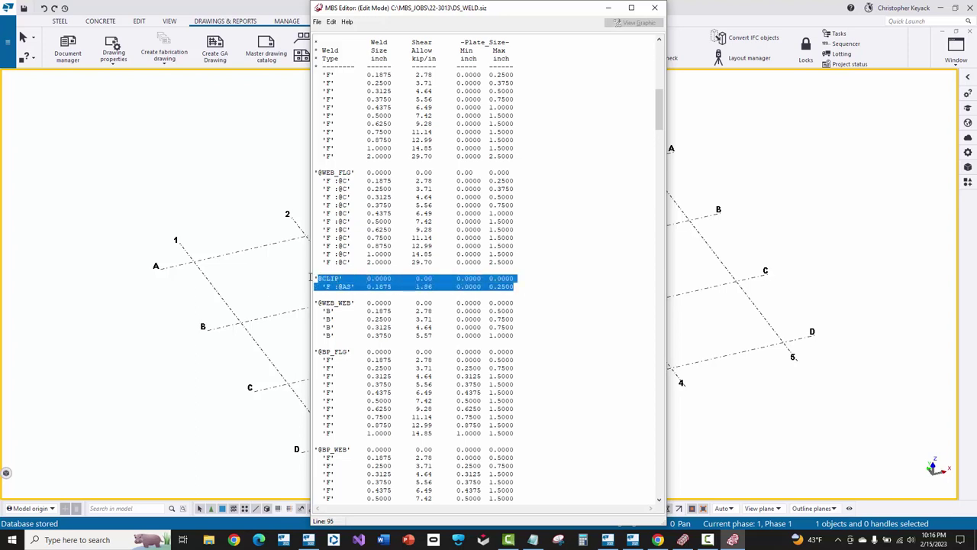
pyautogui.click(378, 288)
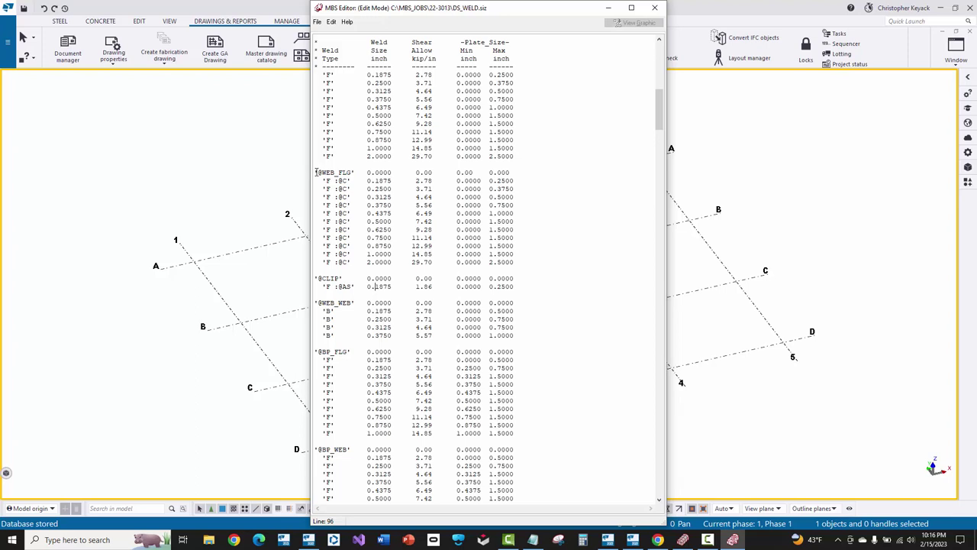
pyautogui.doubleClick(344, 181)
pyautogui.click(324, 181)
pyautogui.moveTo(659, 112); pyautogui.dragTo(661, 146)
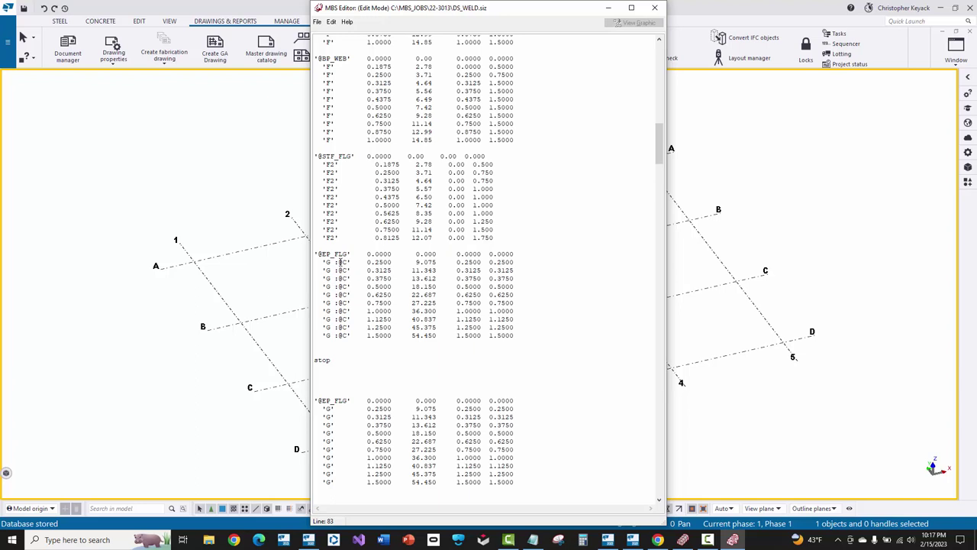
pyautogui.click(655, 8)
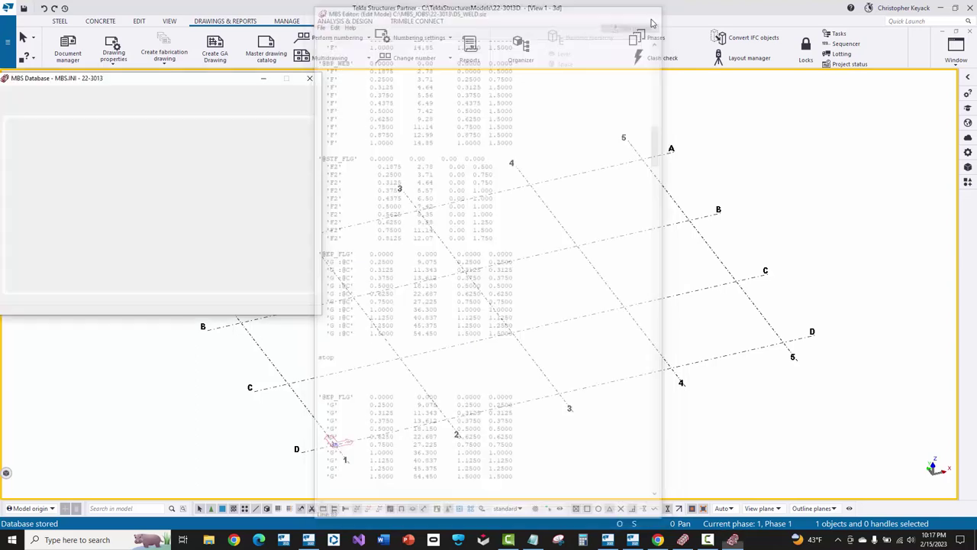
pyautogui.click(197, 366)
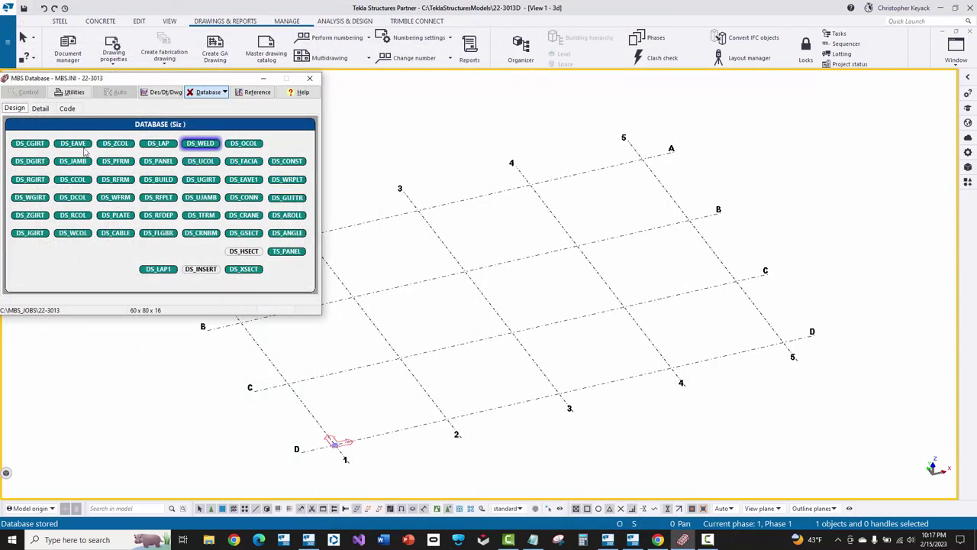
pyautogui.click(310, 79)
# Run SlideRule from MBS to import the building into the open Tekla Structures model.
pyautogui.click(114, 92)
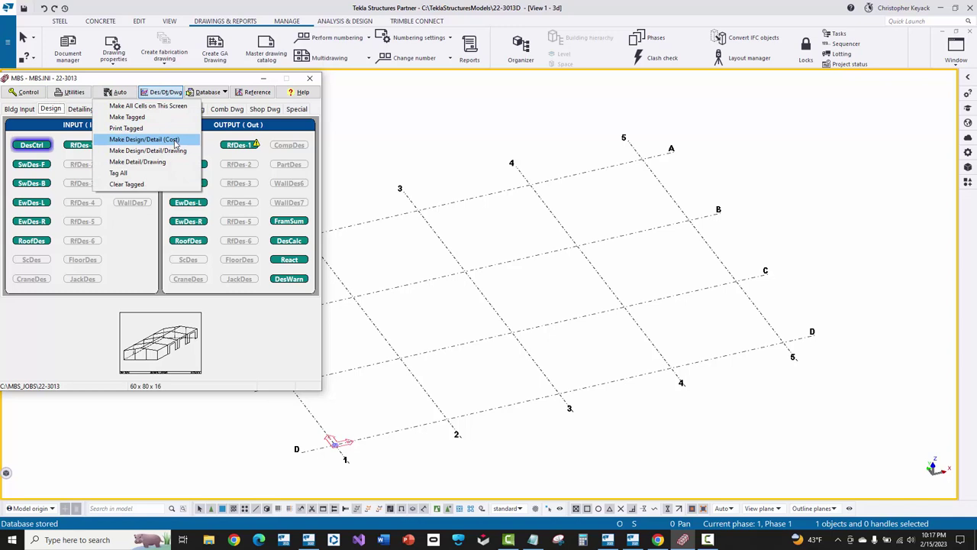
pyautogui.click(161, 94)
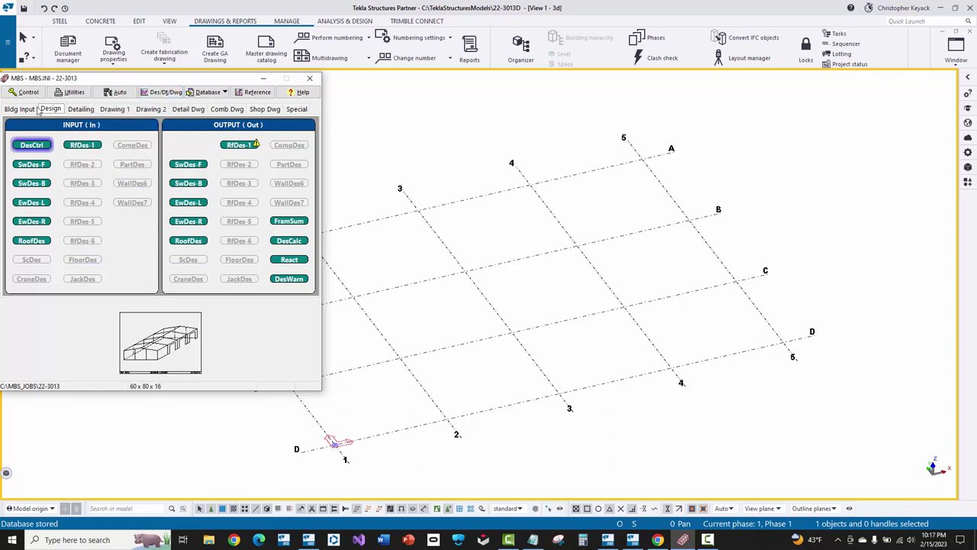
pyautogui.click(77, 92)
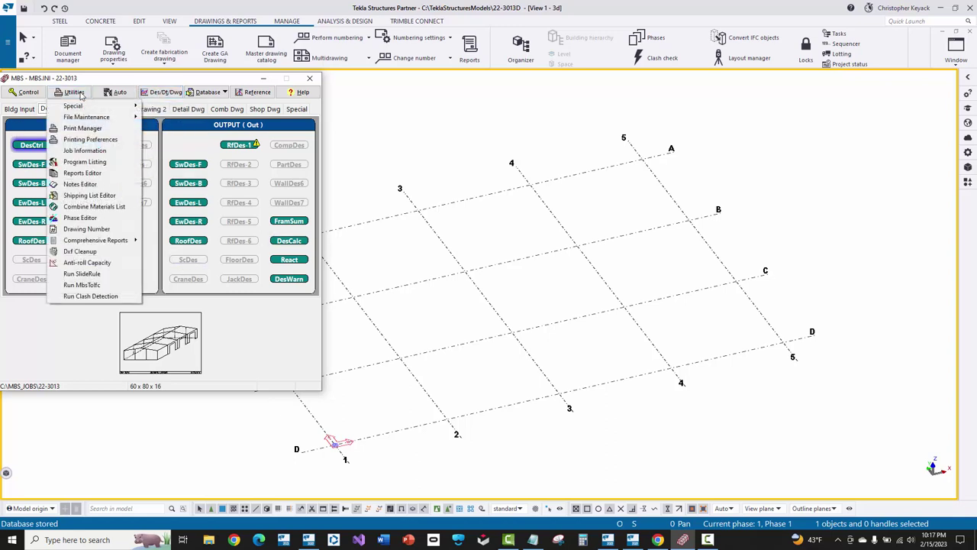
pyautogui.click(81, 273)
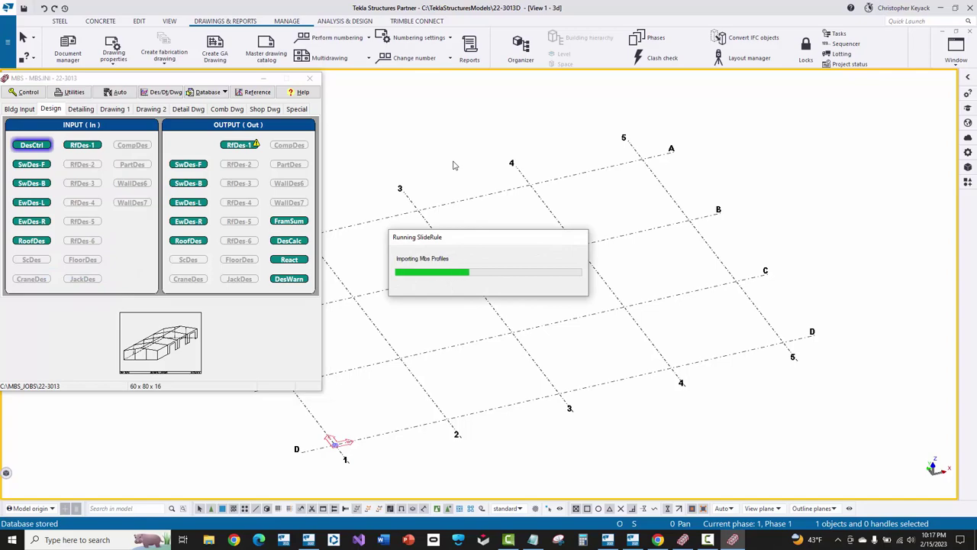
# Inquire the assembly information of the blue built-up rafter in the imported Tekla model, and close the report.
pyautogui.scroll(10, 496, 217)
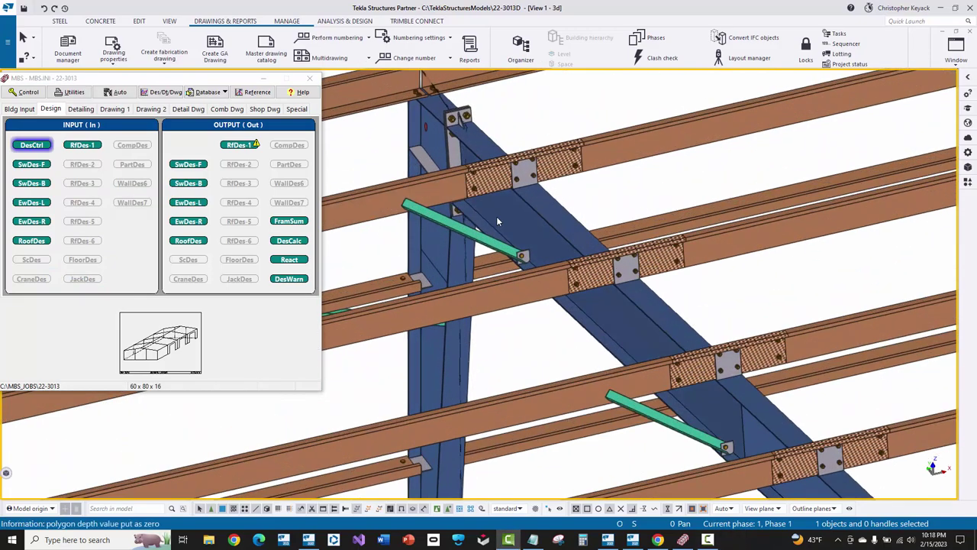
pyautogui.moveTo(496, 216); pyautogui.dragTo(407, 206, button='middle')
pyautogui.rightClick(412, 205)
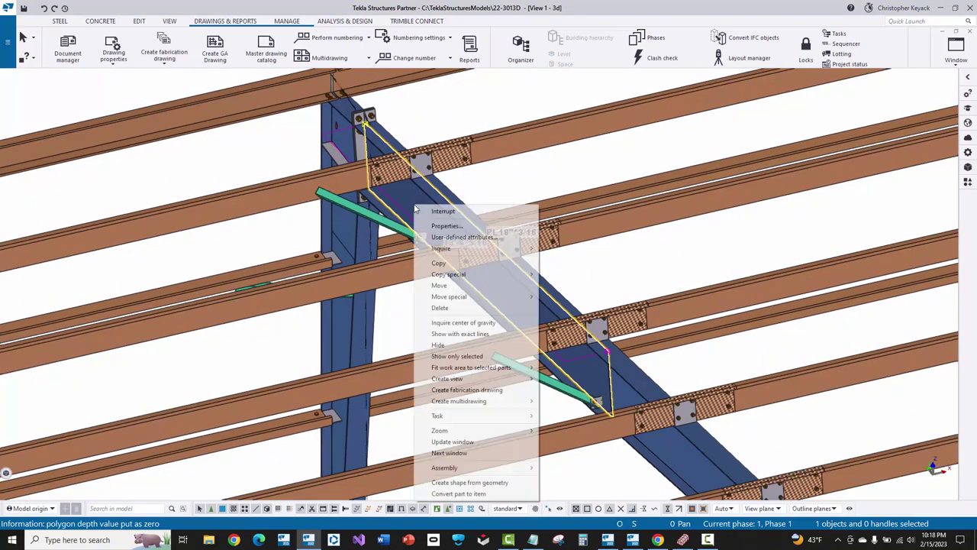
pyautogui.moveTo(493, 249)
pyautogui.click(568, 260)
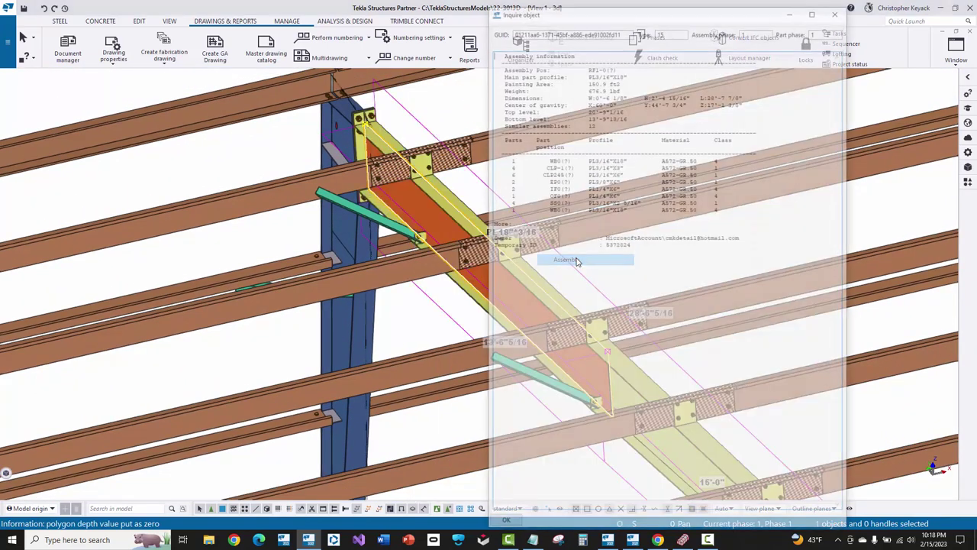
pyautogui.moveTo(447, 347); pyautogui.dragTo(267, 343, button='middle')
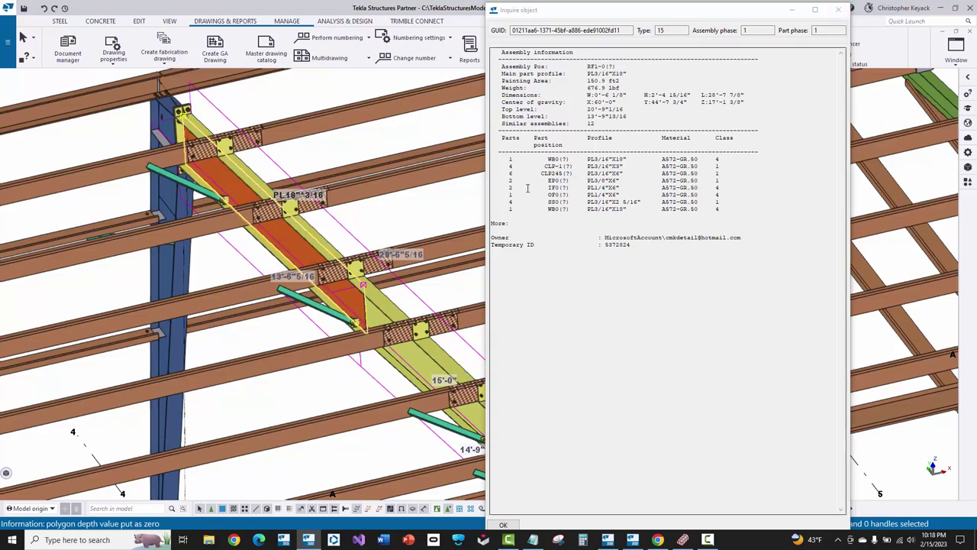
pyautogui.click(838, 10)
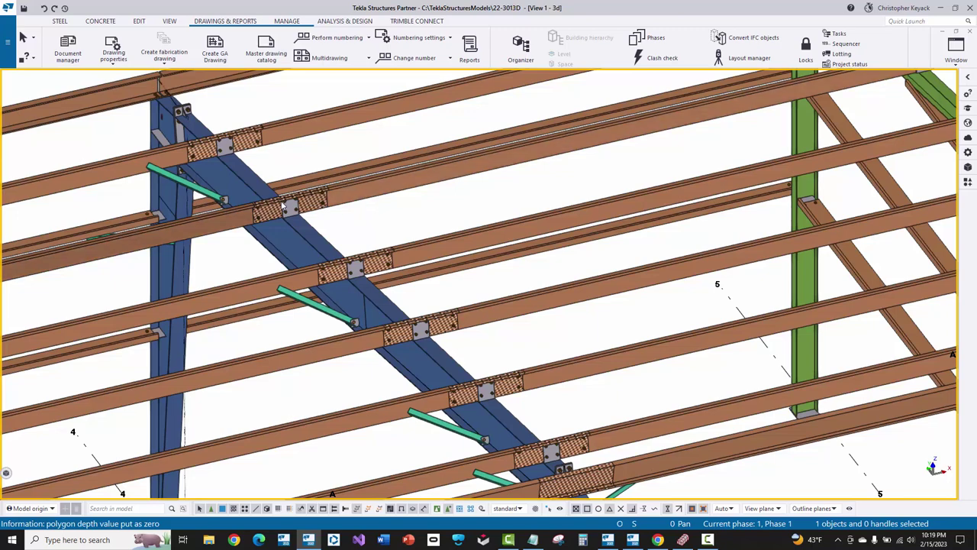
# Show the Applications & components catalog containing the AGT_Export tool.
pyautogui.click(967, 182)
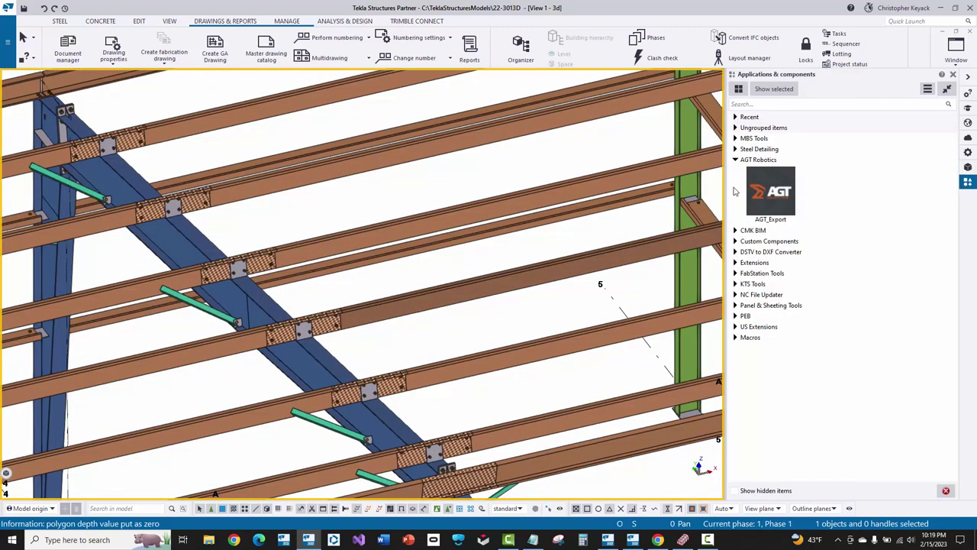